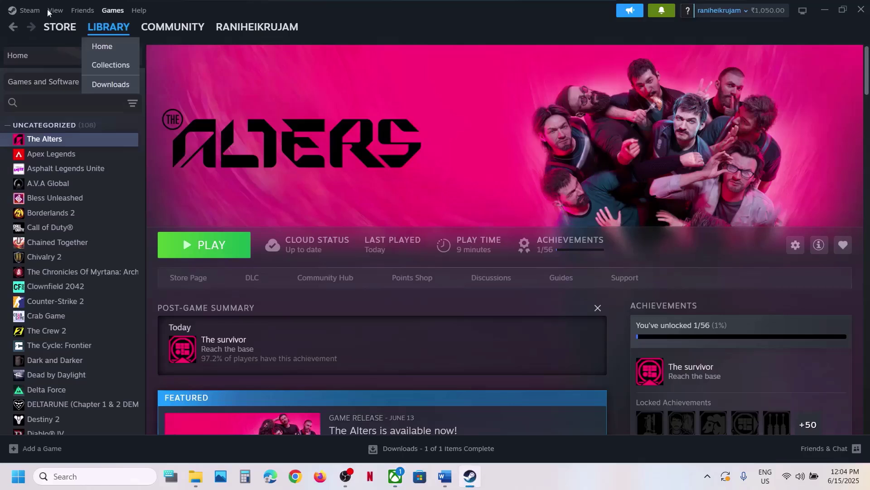
left_click(27, 10)
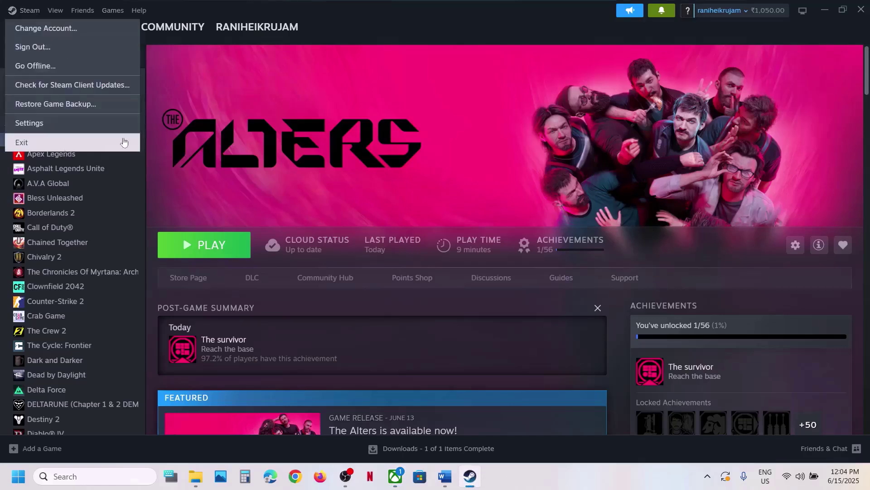
left_click(167, 181)
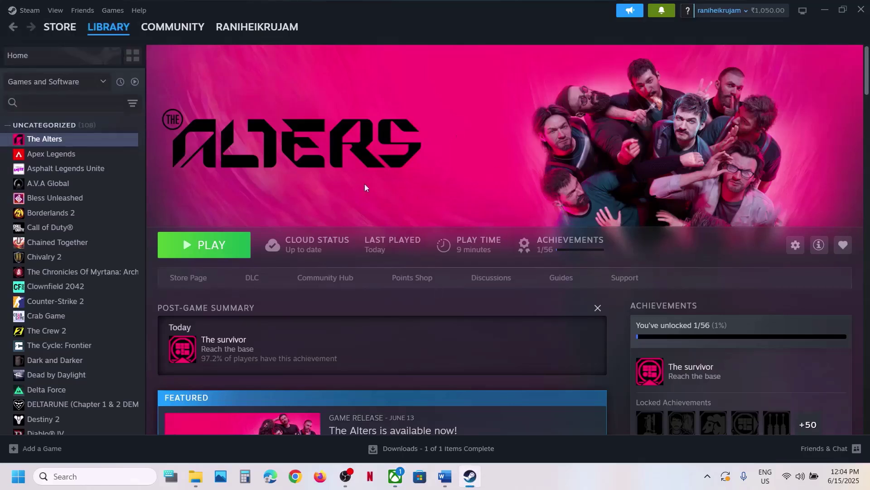
left_click(18, 476)
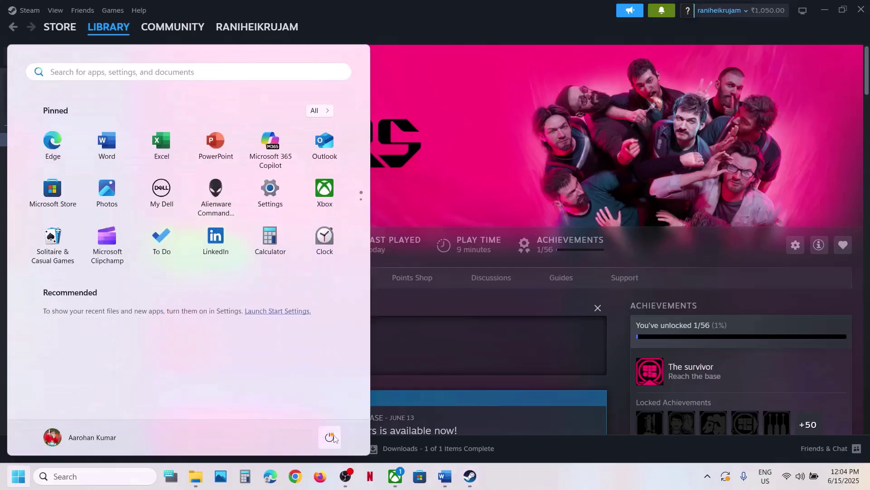
left_click(330, 438)
left_click(561, 180)
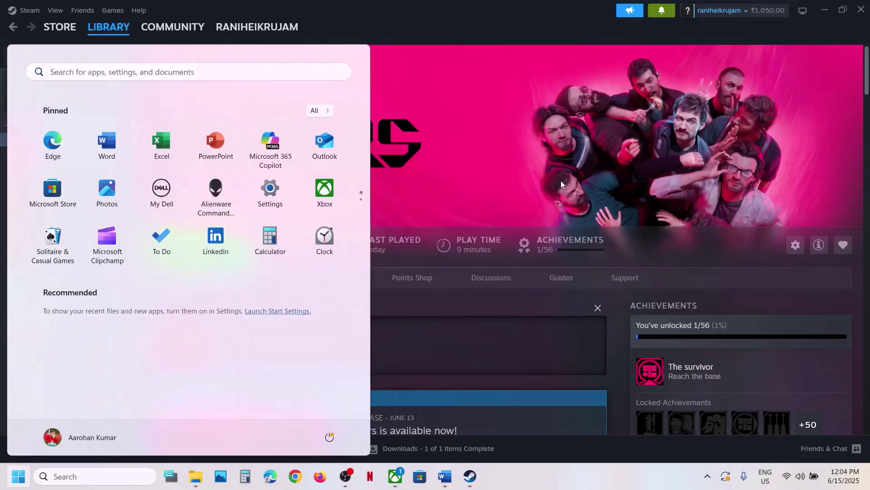
left_click(520, 186)
Switch to the Step 1 document in Word, read the first two fix steps, and return to Steam.
left_click(445, 476)
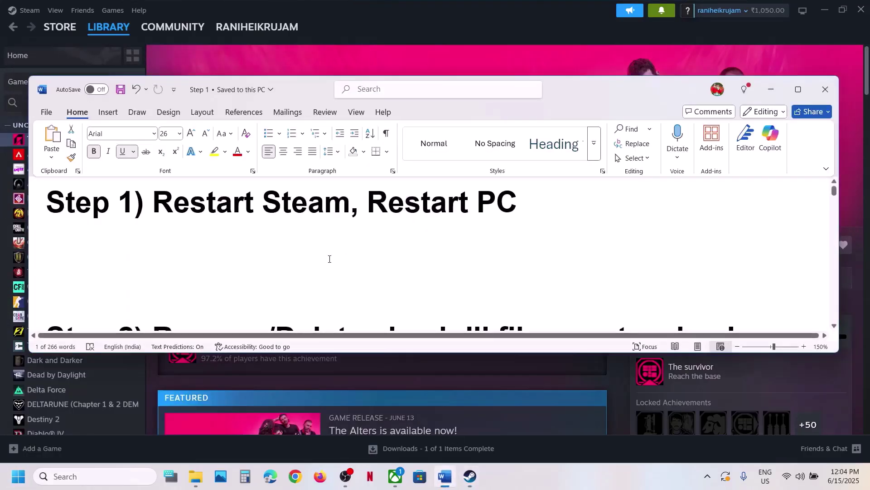
scroll(330, 259, "up", 1)
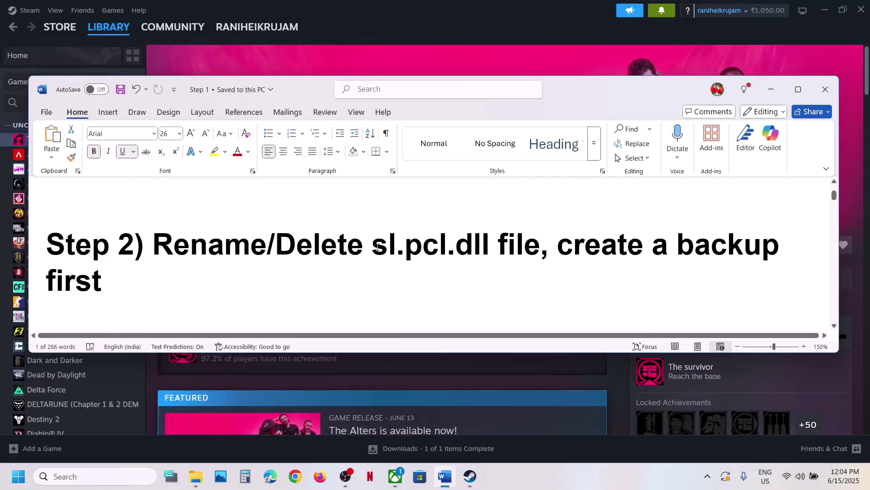
left_click_drag(377, 247, 490, 247)
left_click(482, 53)
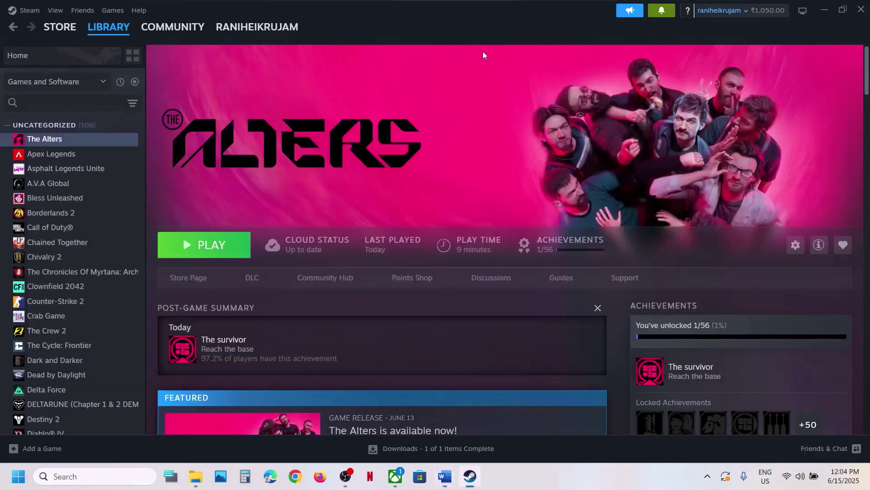
Browse the local files of The Alters from the Steam library.
right_click(59, 140)
mouse_move(96, 212)
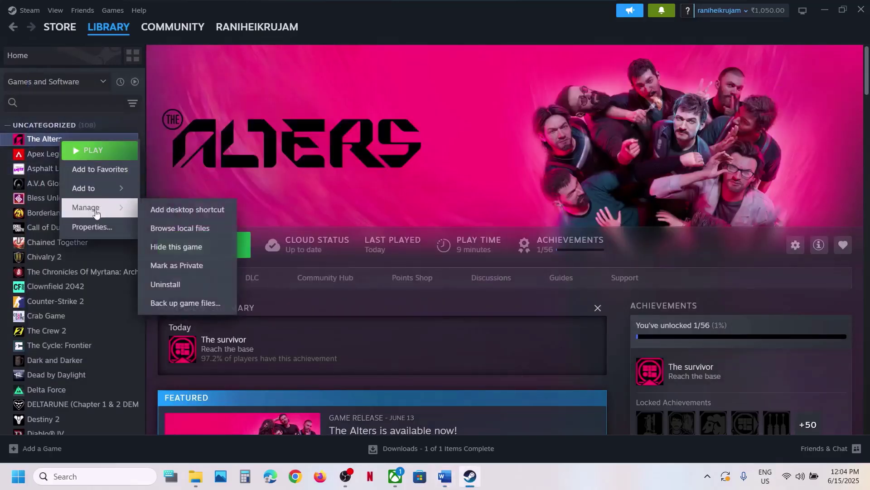
left_click(199, 232)
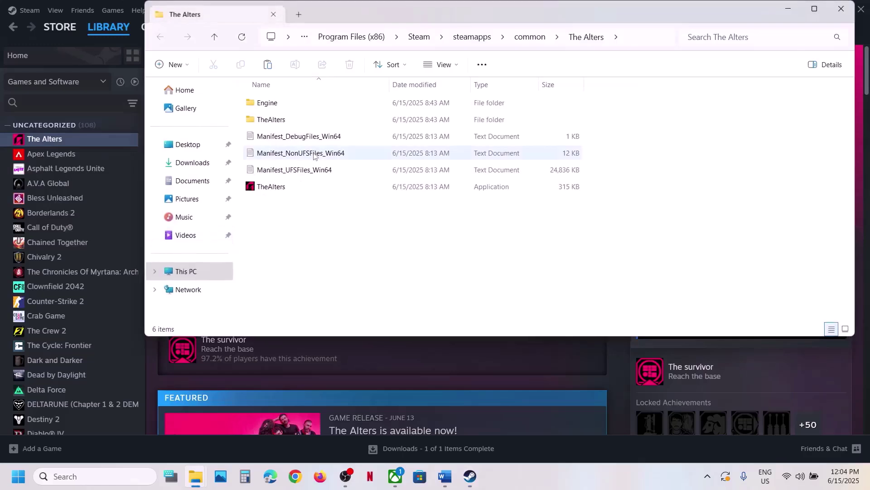
Open the Win64 folder under Engine\Plugins\Streamline\Binaries\ThirdParty in the game's installation folder.
double_click(284, 104)
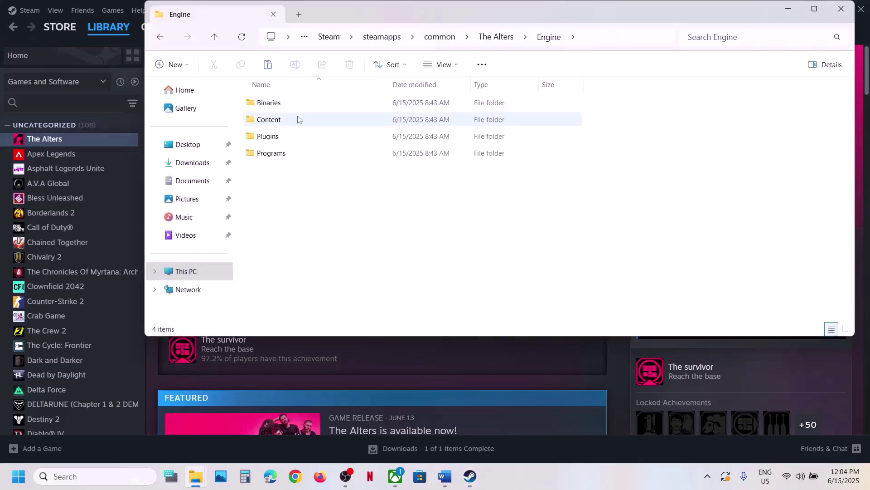
double_click(274, 136)
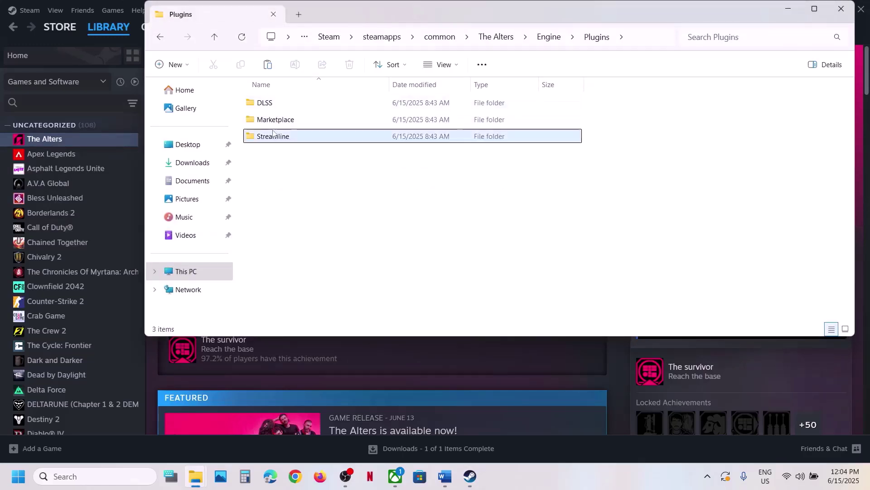
double_click(274, 136)
double_click(271, 107)
double_click(271, 107)
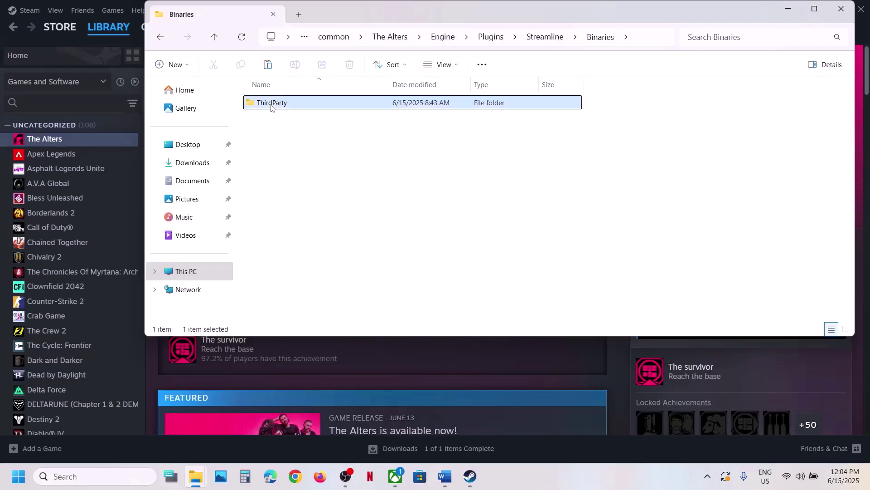
left_click(271, 107)
double_click(272, 107)
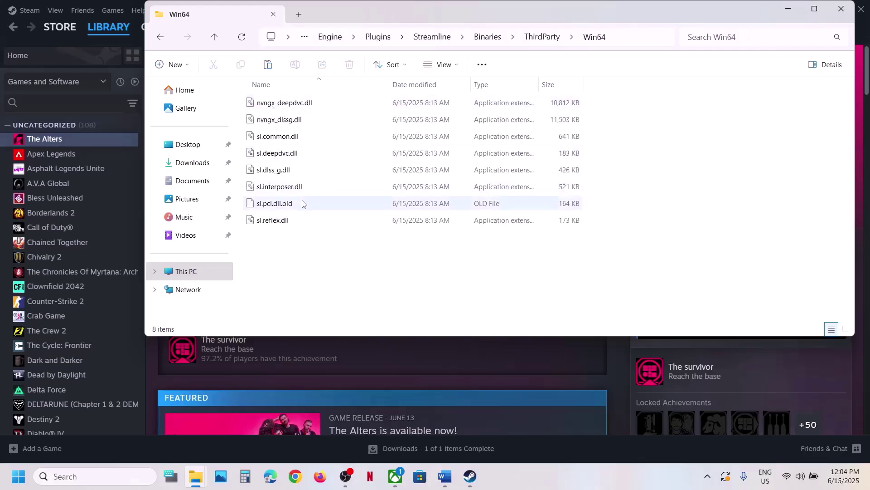
right_click(278, 203)
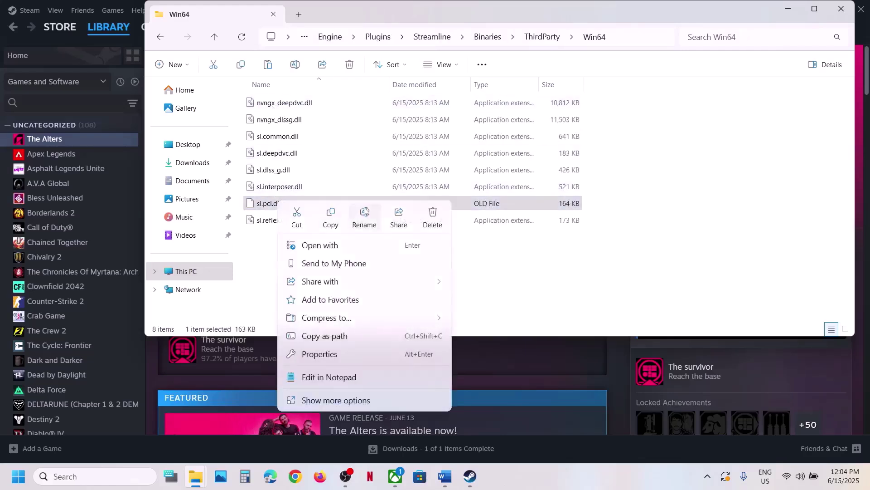
left_click(305, 216)
left_click(305, 220)
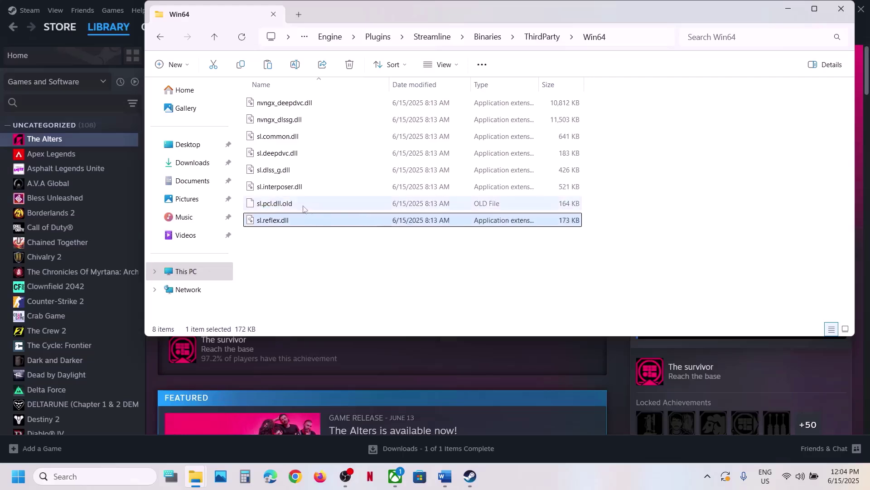
Rename the sl.pcl.dll.old file to sl.pcl.dll and accept the extension change.
left_click(305, 203)
right_click(304, 205)
left_click(389, 221)
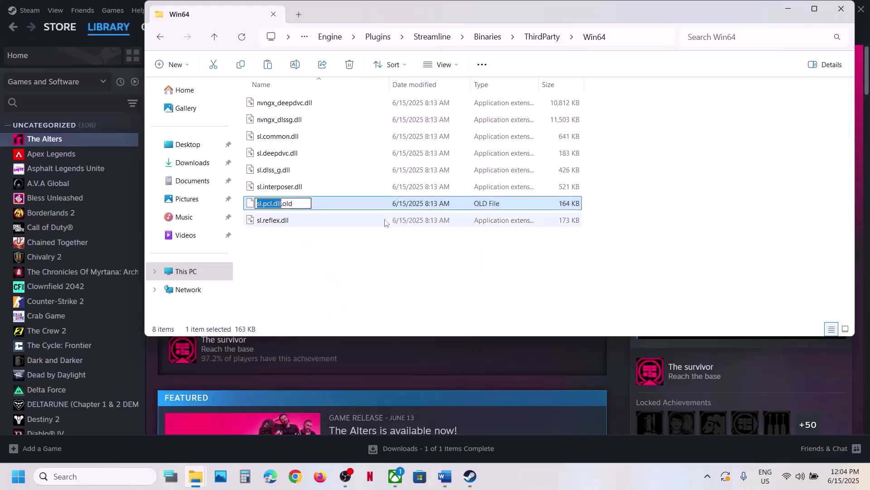
left_click(299, 204)
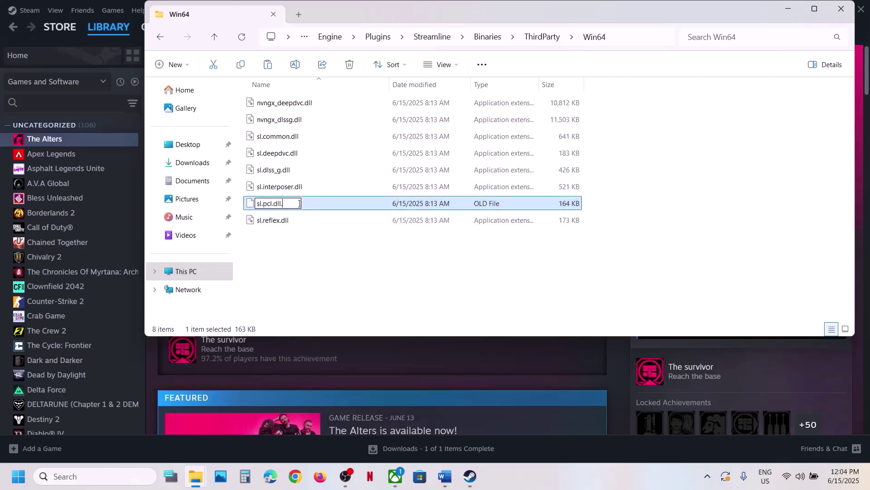
left_click(325, 279)
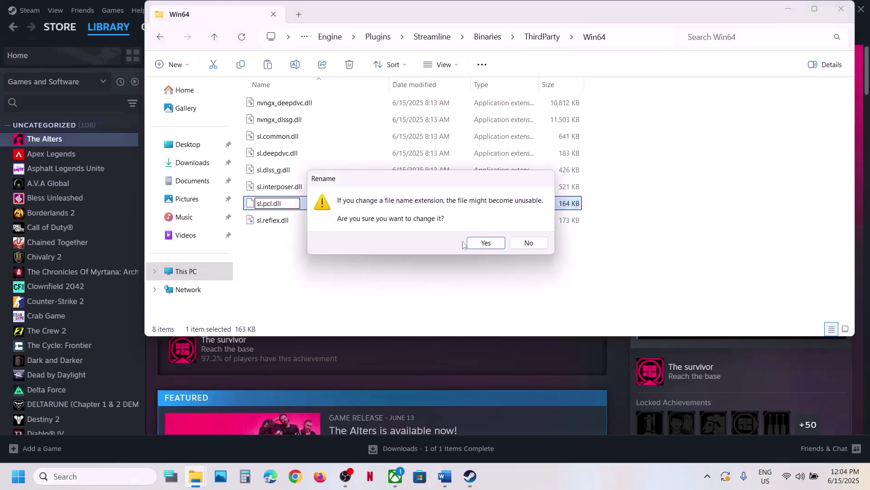
left_click(476, 245)
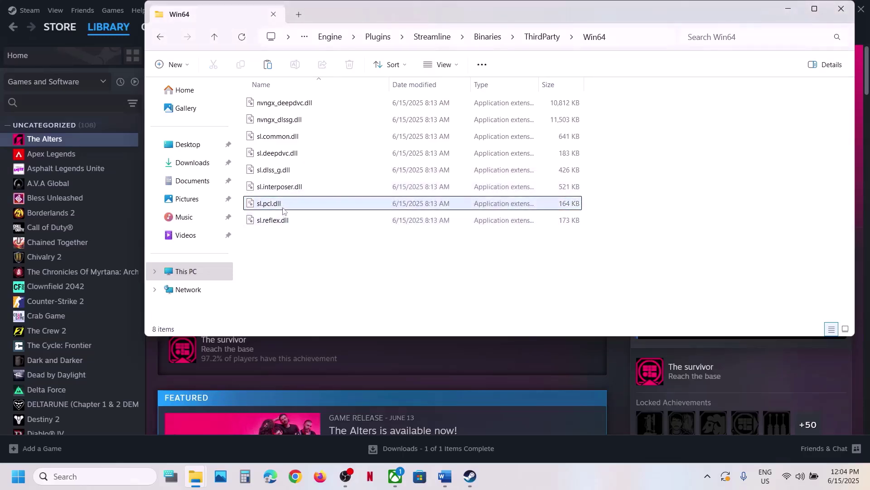
Copy sl.pcl.dll to the desktop as a backup and place its icon near the middle of the desktop.
right_click(288, 208)
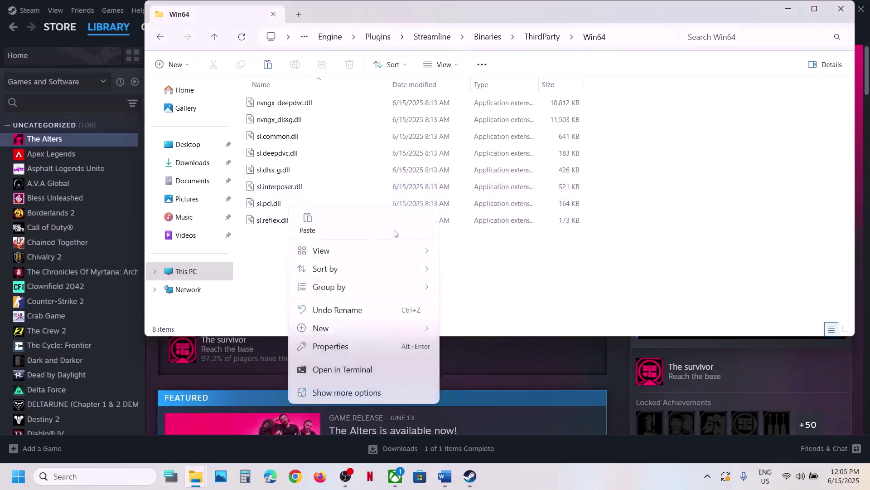
right_click(279, 205)
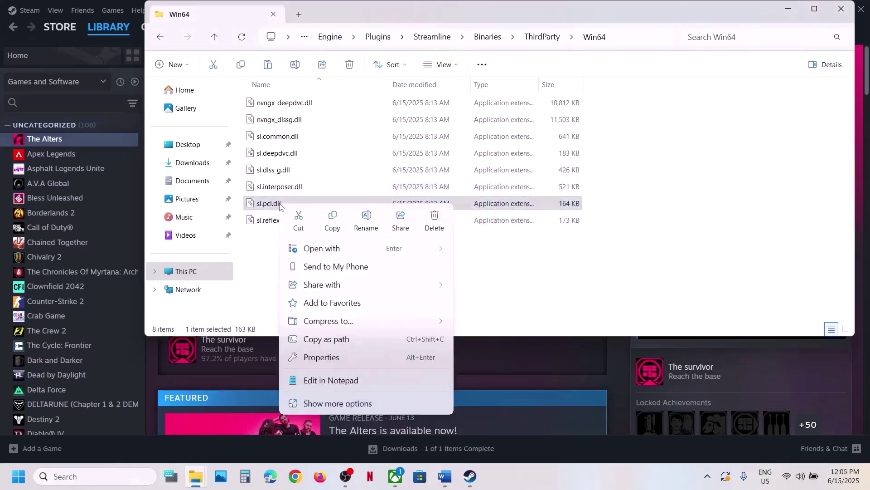
left_click(333, 220)
key("super+d")
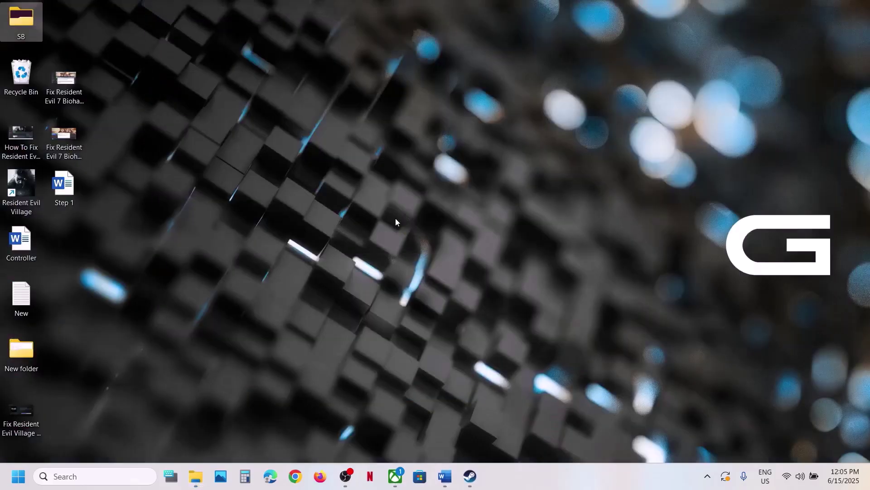
key("ctrl+v")
left_click_drag(71, 37, 311, 109)
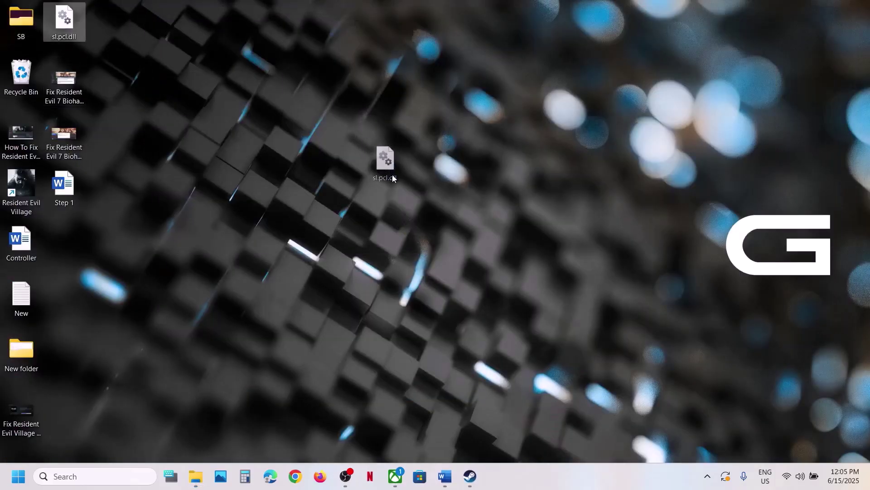
left_click_drag(392, 178, 424, 182)
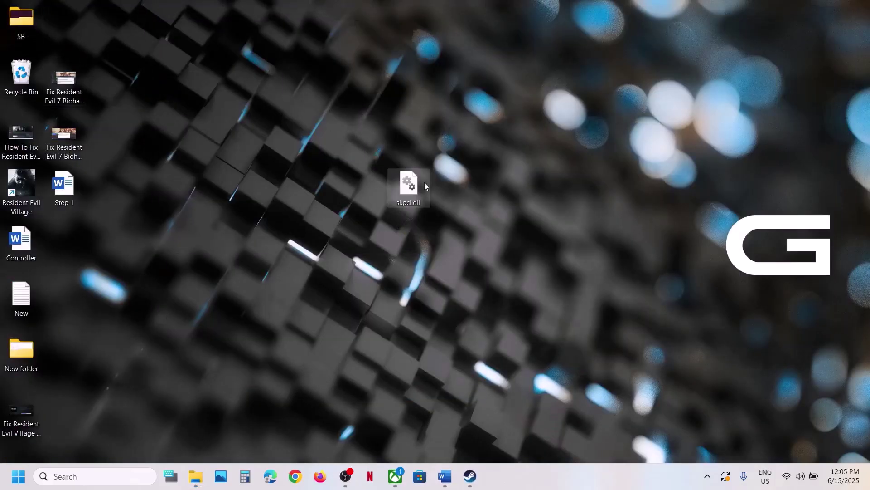
Return to the game's Win64 folder and rename sl.pcl.dll to sl.pcl.dll.old.
left_click(195, 476)
left_click(249, 433)
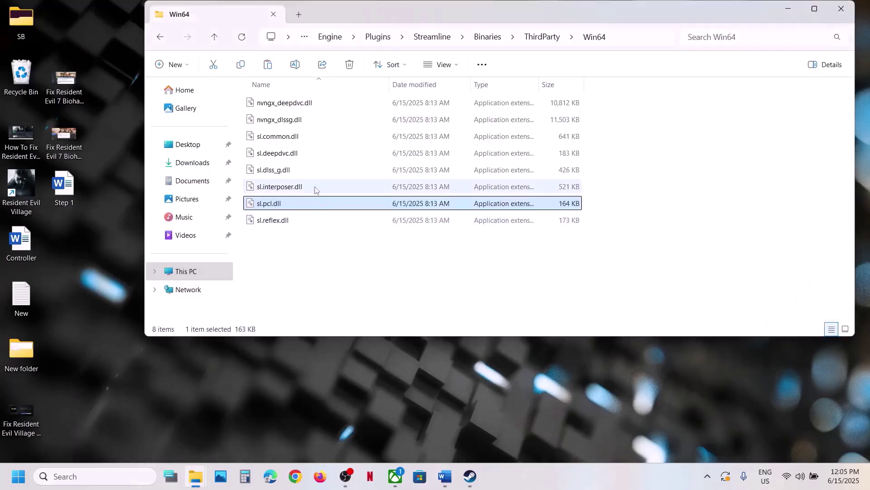
right_click(280, 203)
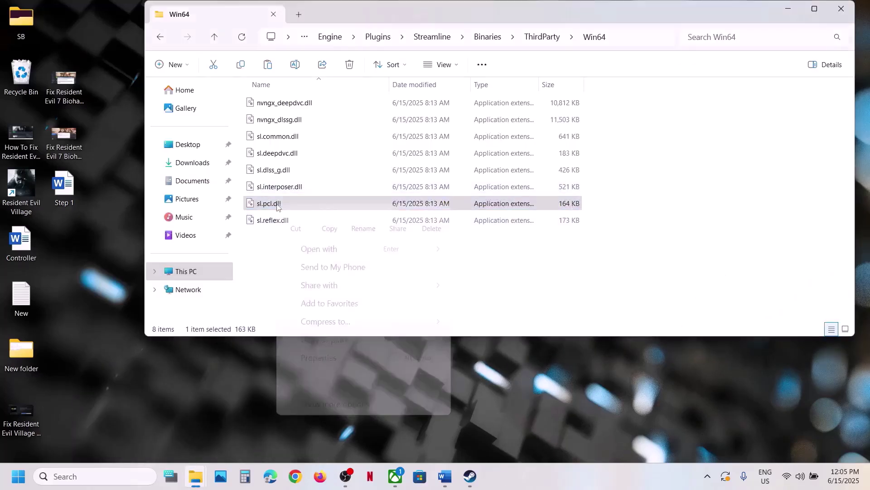
left_click(364, 220)
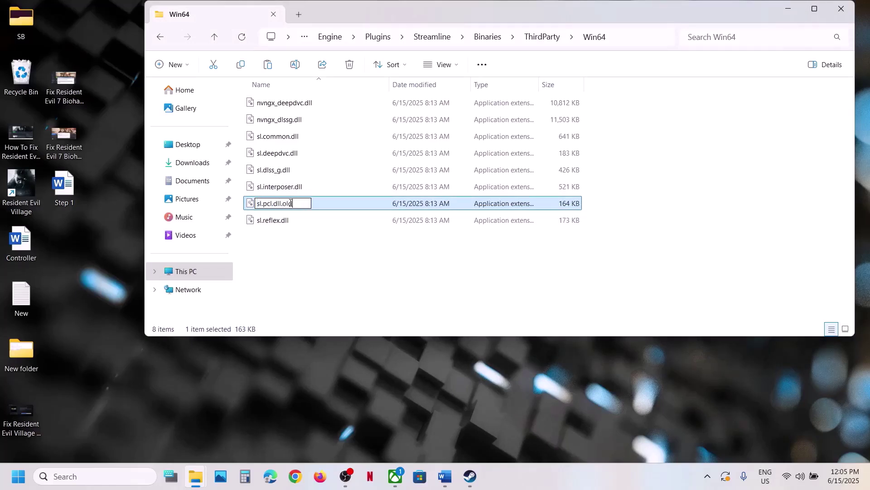
left_click(337, 262)
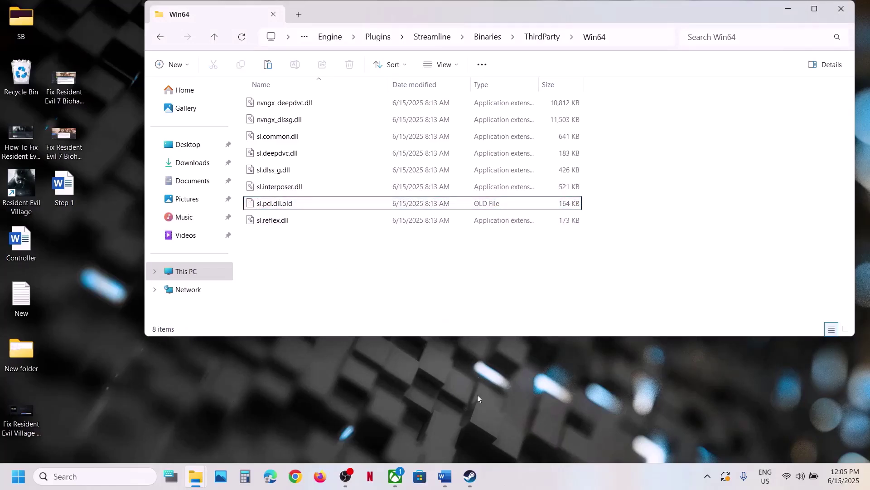
Switch to the Xbox app and browse the installation files of The Alters from its management options.
mouse_move(395, 481)
left_click(408, 408)
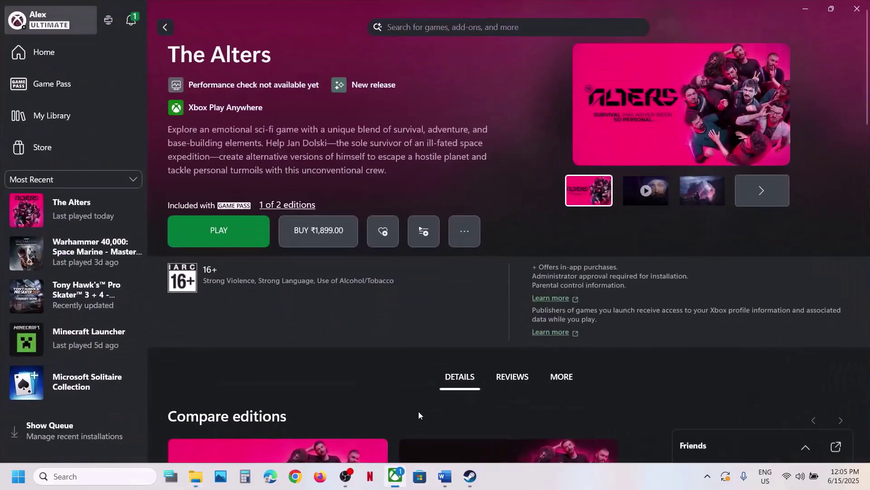
right_click(62, 214)
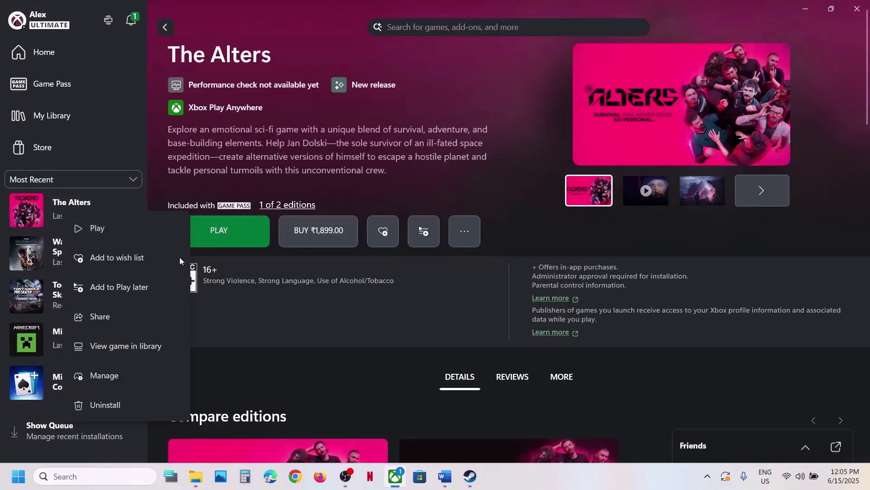
left_click(109, 376)
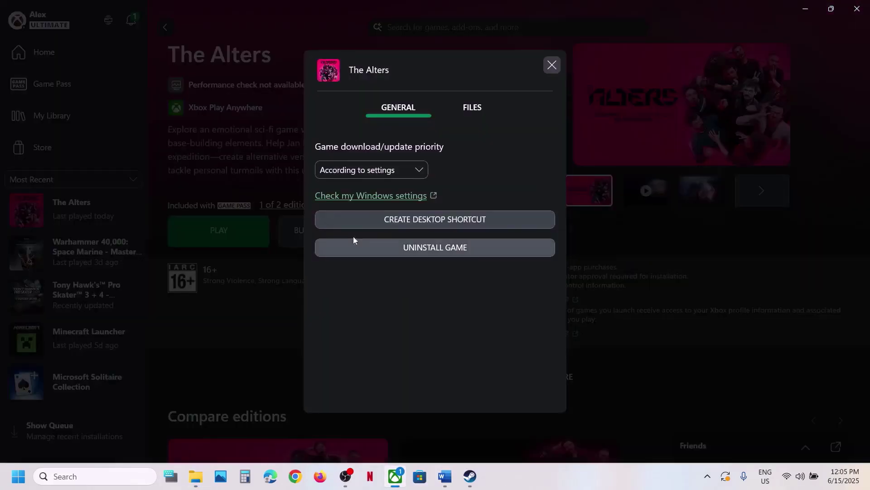
left_click(461, 113)
left_click(521, 187)
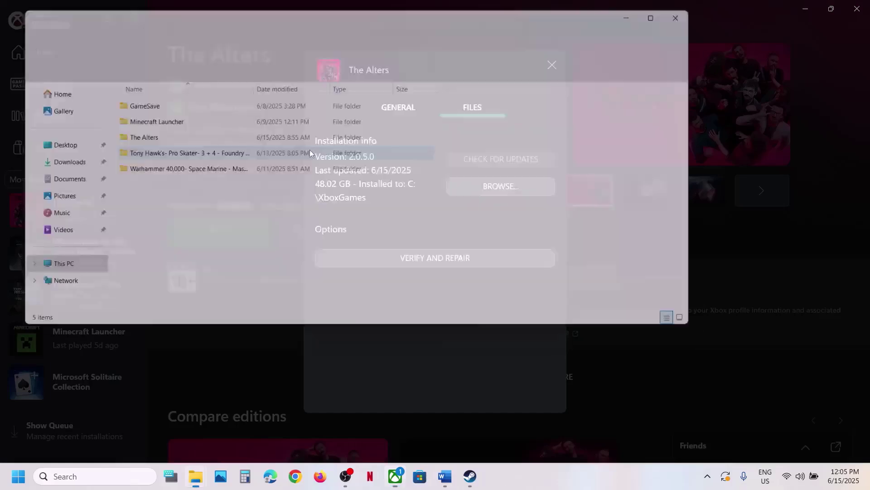
Open the Xbox installation's The Alters\Content\Engine\Plugins\Streamline\Binaries\ThirdParty\Win64 folder.
double_click(156, 140)
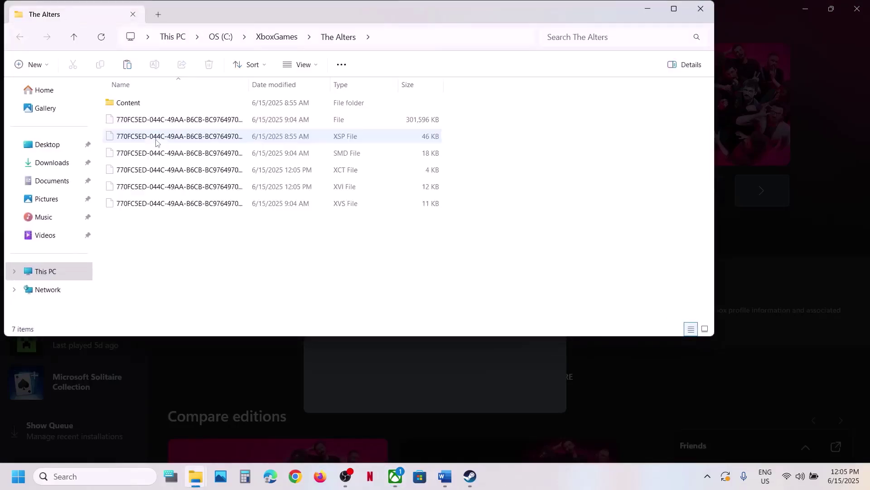
double_click(137, 103)
double_click(141, 104)
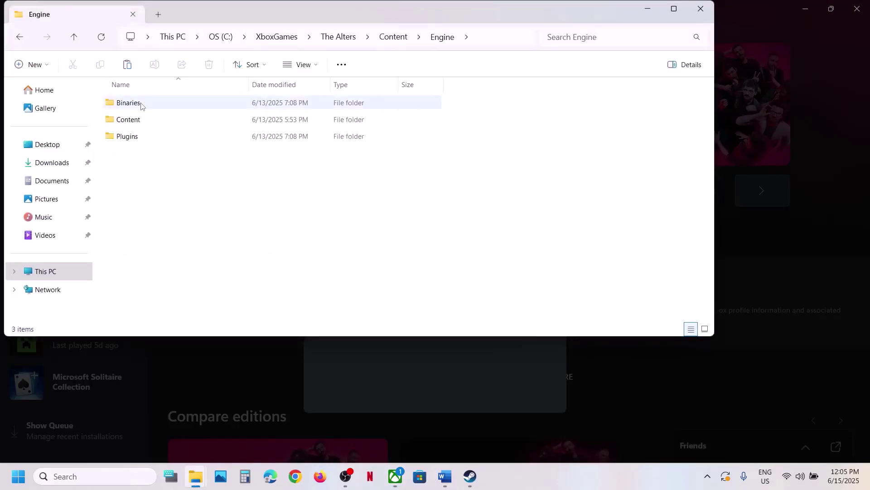
left_click(133, 137)
double_click(133, 137)
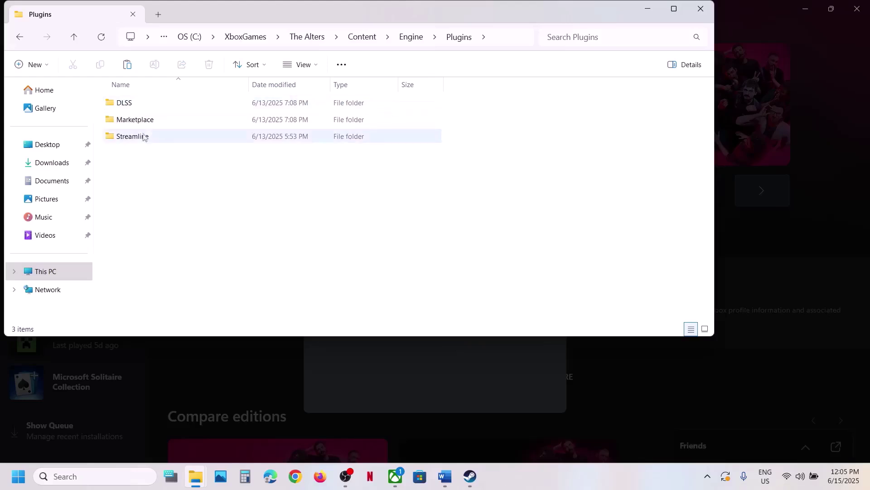
left_click(145, 137)
double_click(145, 137)
double_click(132, 103)
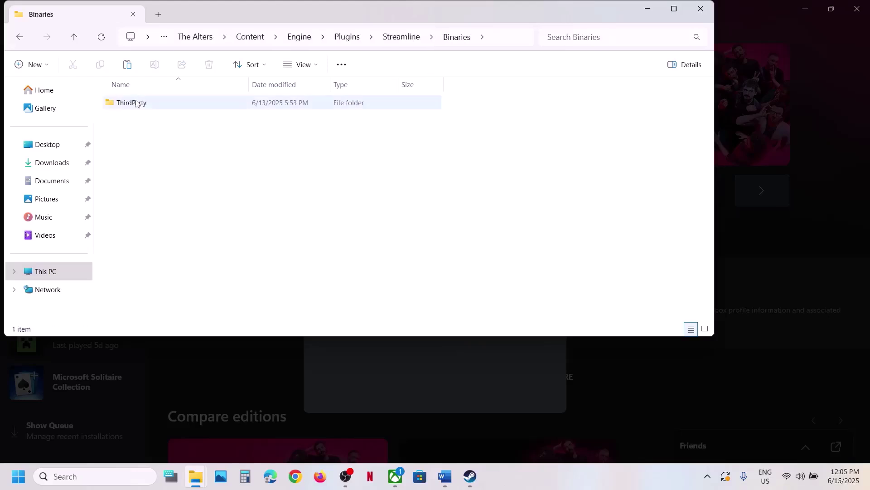
double_click(132, 103)
double_click(136, 104)
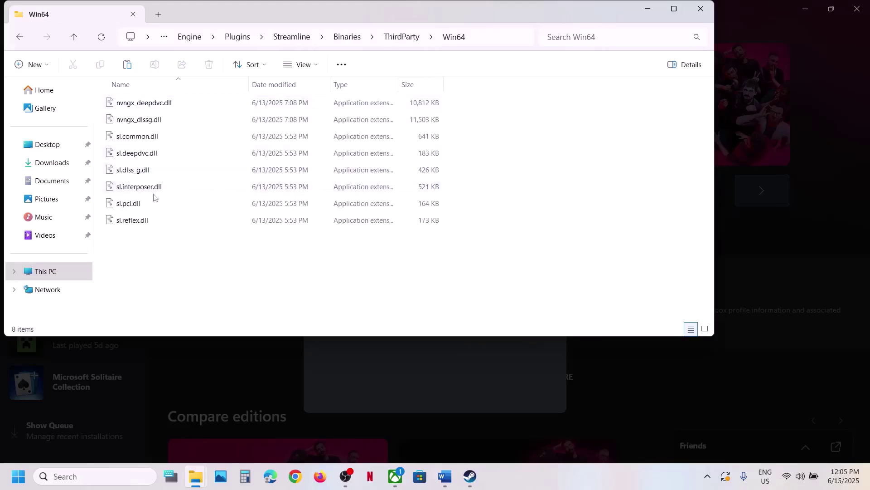
left_click(136, 204)
right_click(164, 205)
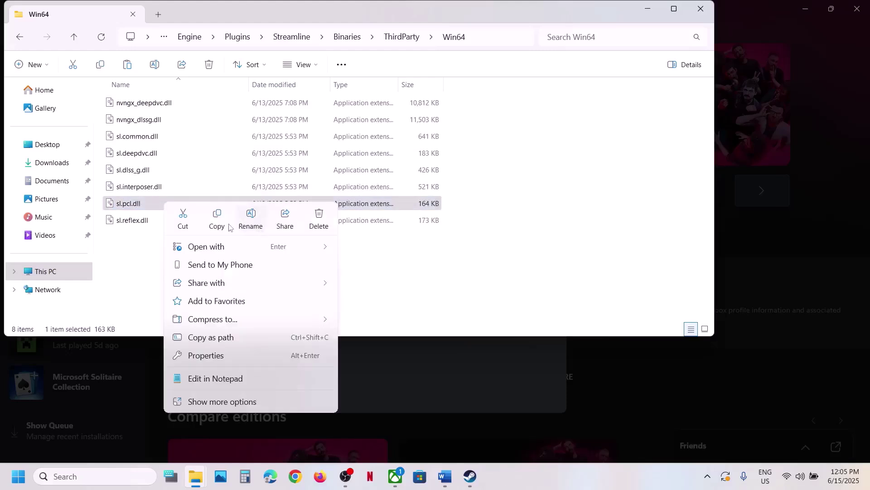
left_click(151, 246)
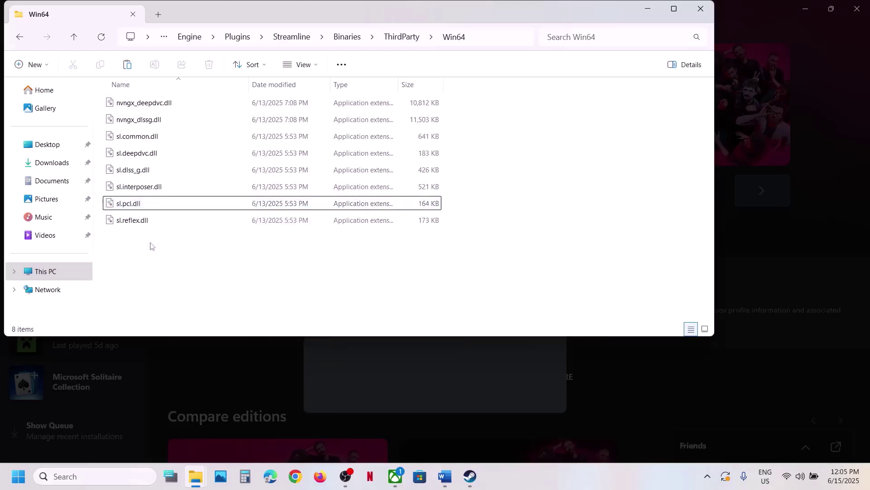
left_click(143, 203)
right_click(142, 203)
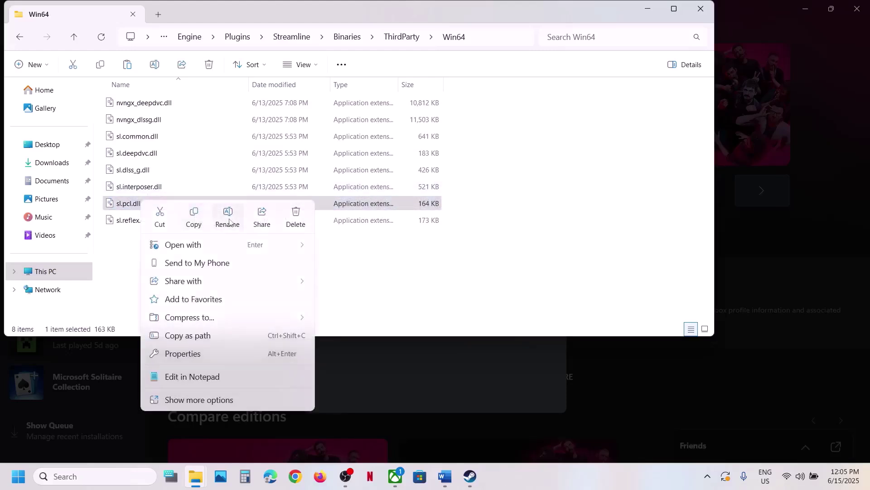
left_click(229, 222)
left_click(189, 208)
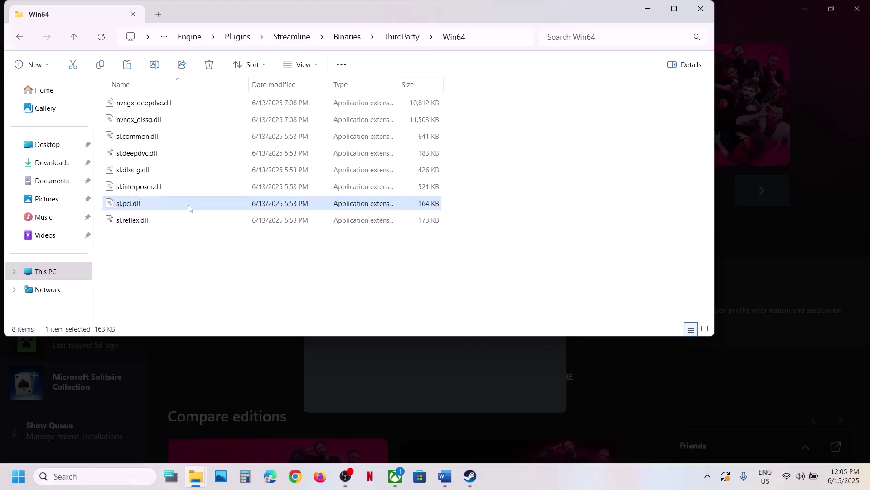
right_click(188, 208)
left_click(165, 285)
left_click(268, 281)
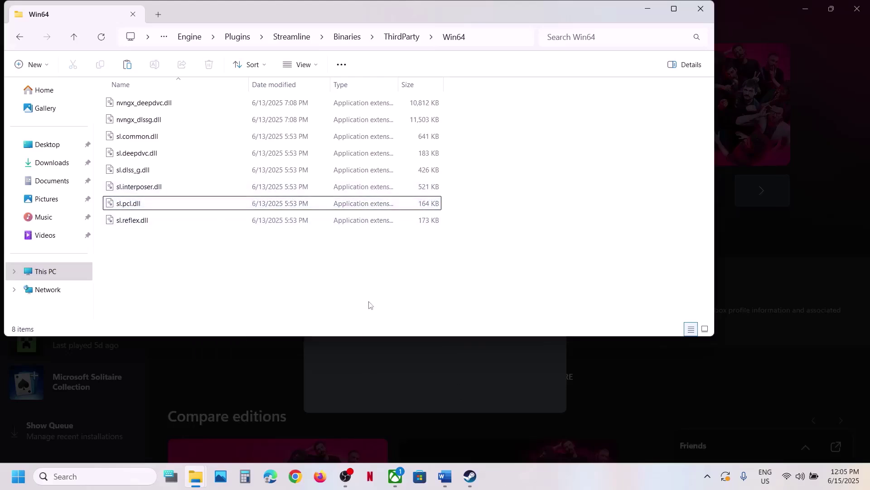
Close the Win64 folder window and The Alters' management dialog, and consult Step 3 in the Word document.
left_click(701, 8)
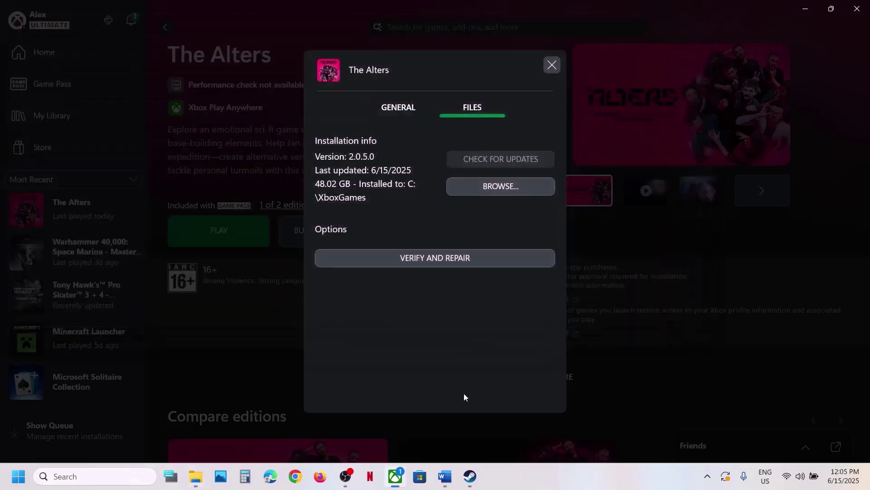
left_click(558, 66)
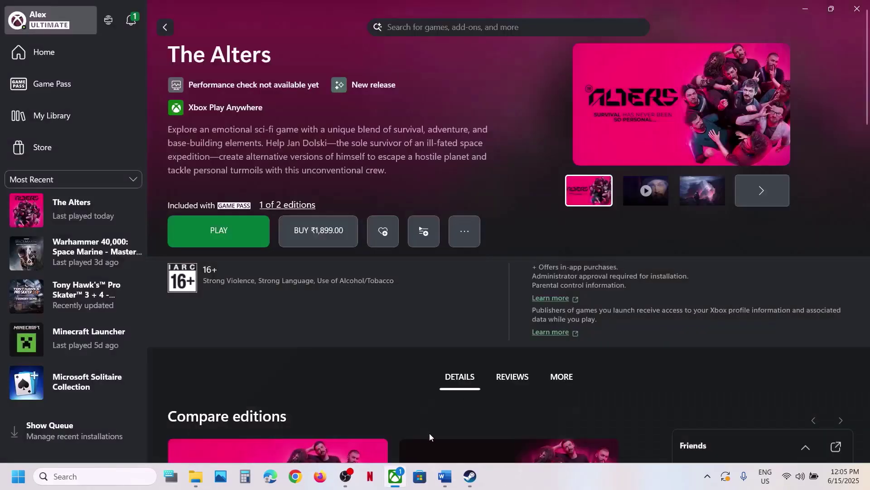
left_click(444, 476)
scroll(342, 289, "down", 5)
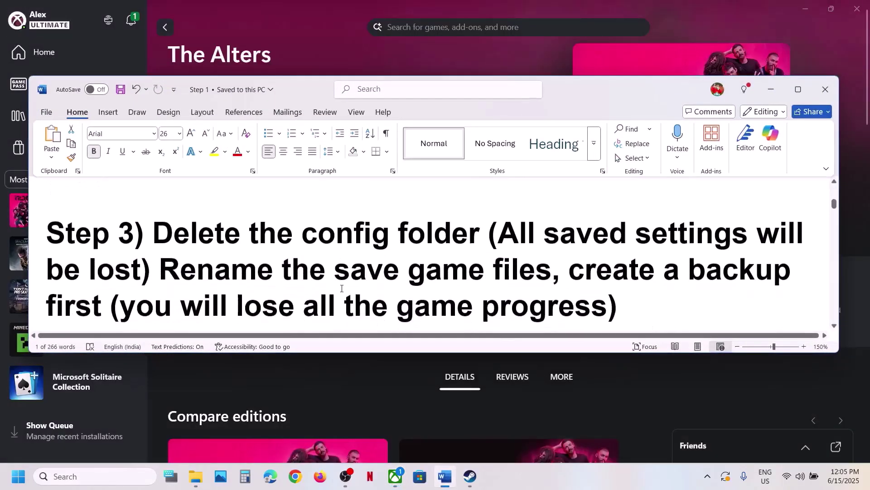
left_click_drag(154, 231, 486, 232)
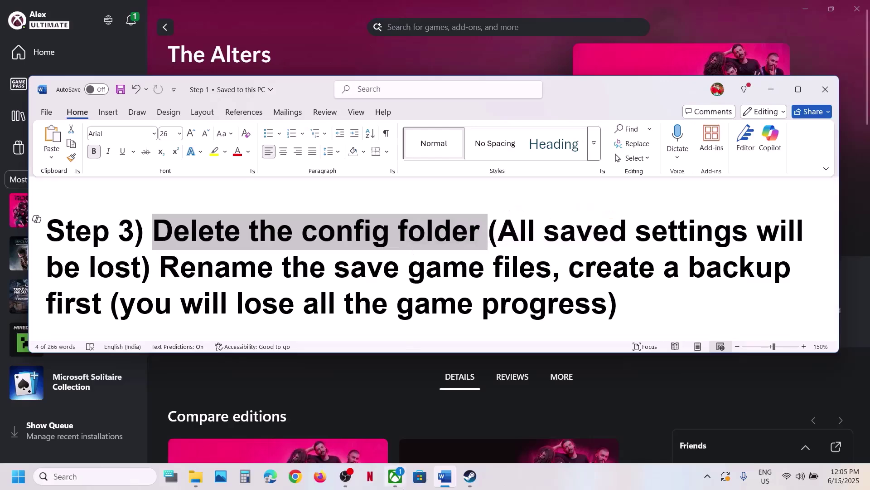
Switch to File Explorer and open the Test user folder at C:\Users\Test.
mouse_move(195, 476)
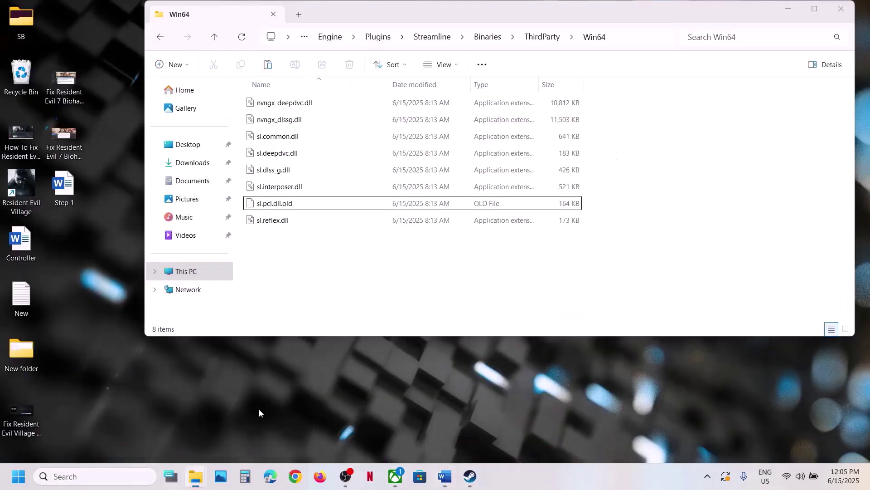
left_click(259, 412)
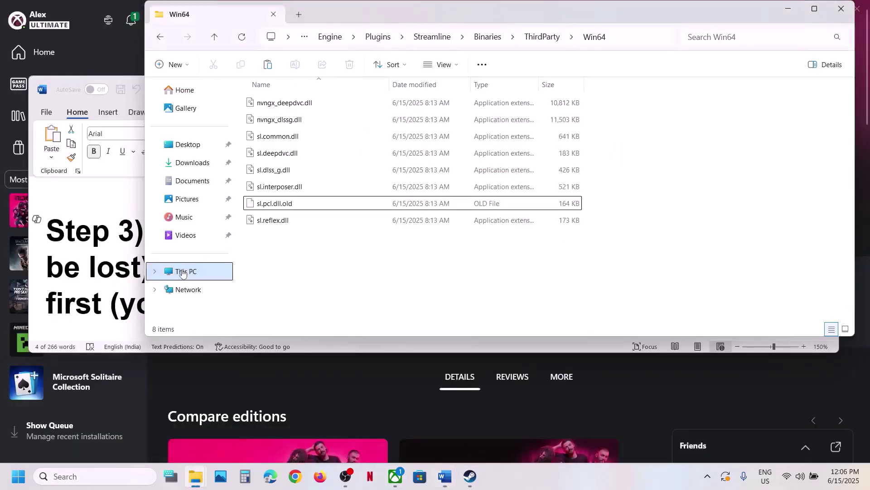
left_click(189, 271)
double_click(335, 119)
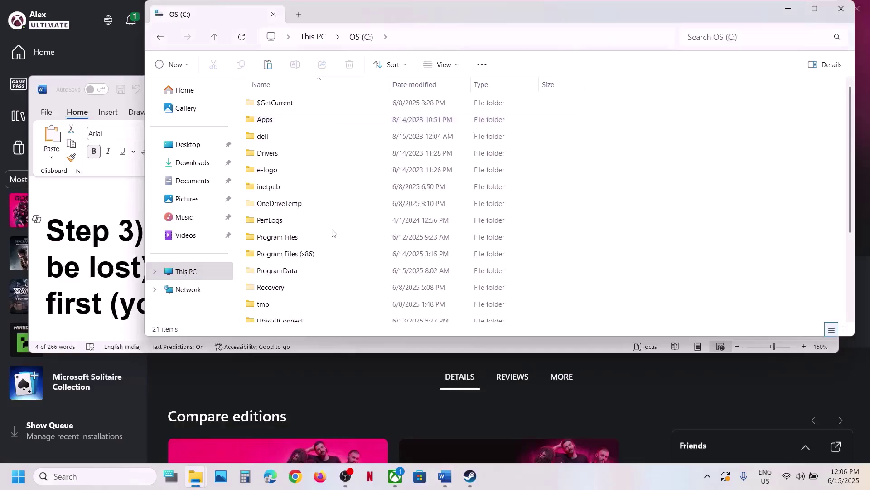
scroll(294, 240, "down", 3)
double_click(288, 215)
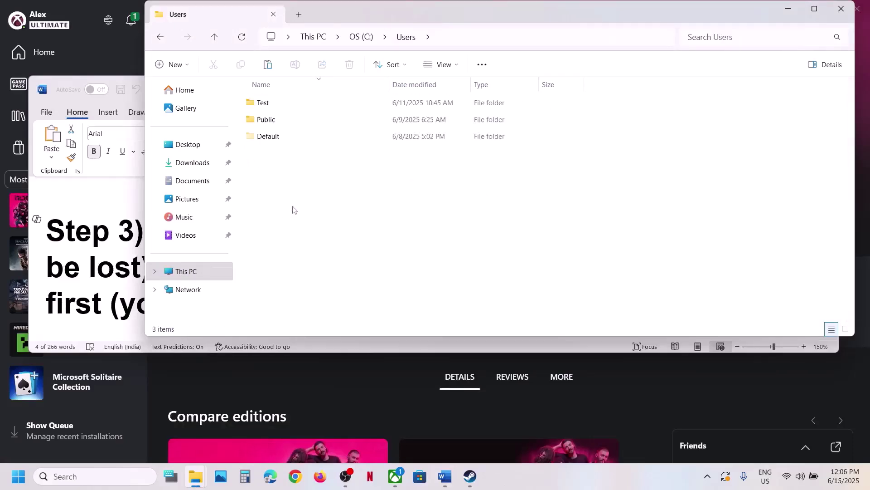
double_click(281, 105)
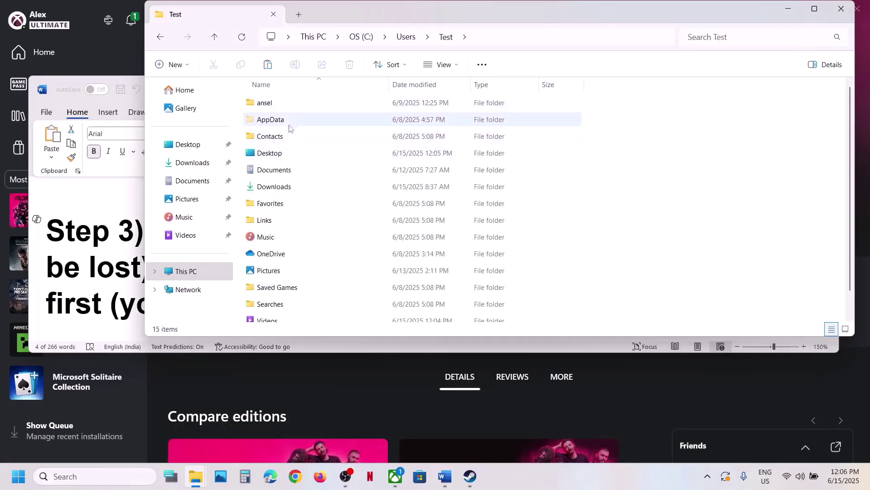
Check whether the display of hidden items is enabled for finding the AppData folder.
left_click(287, 123)
left_click(458, 64)
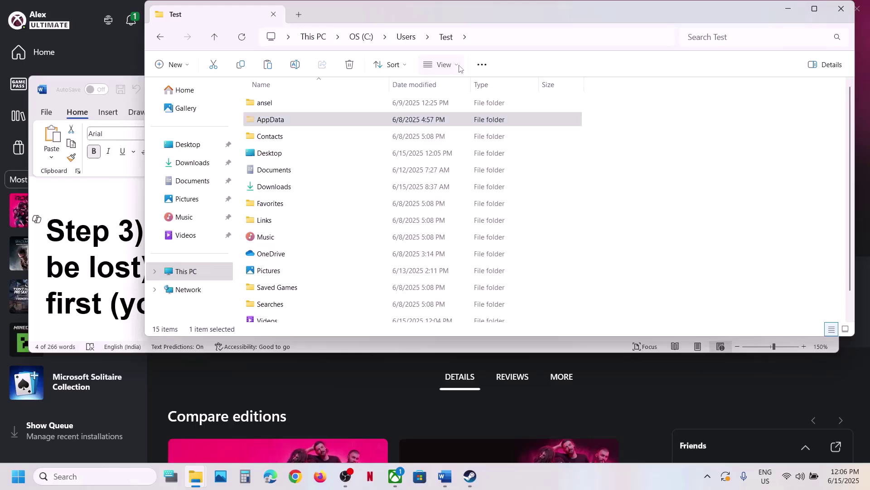
mouse_move(451, 276)
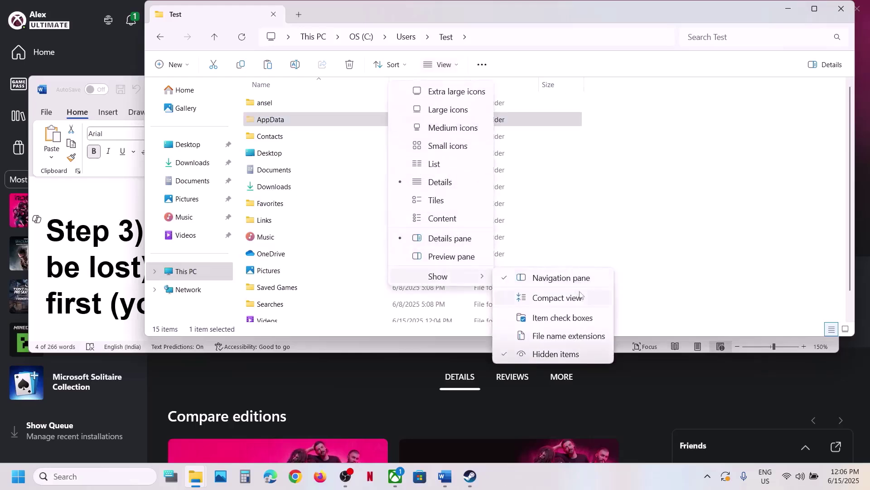
left_click(299, 121)
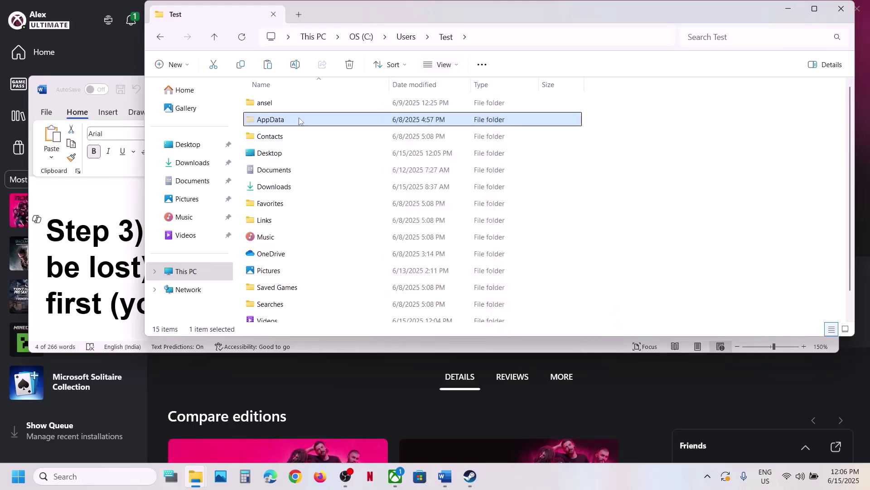
Open the Steam version's save data folder at AppData\Local\11bitstudios\TheAlters\Steam\Saved.
double_click(299, 120)
left_click(294, 103)
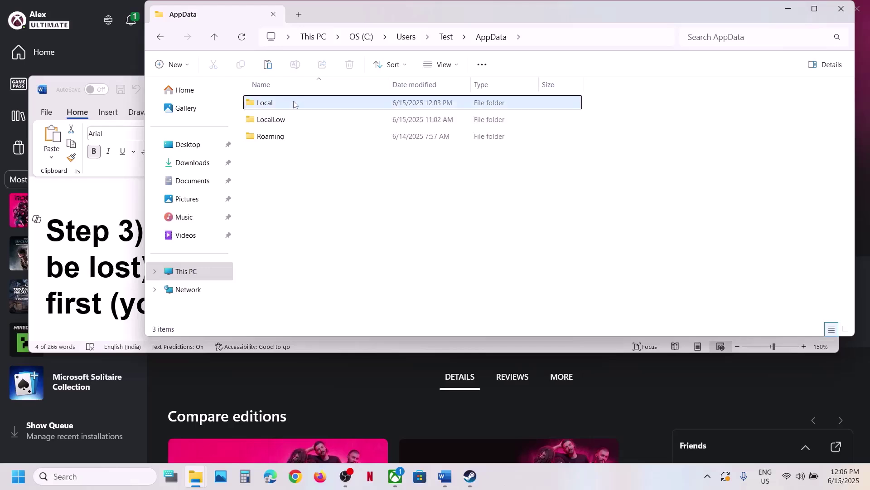
double_click(294, 104)
left_click(297, 171)
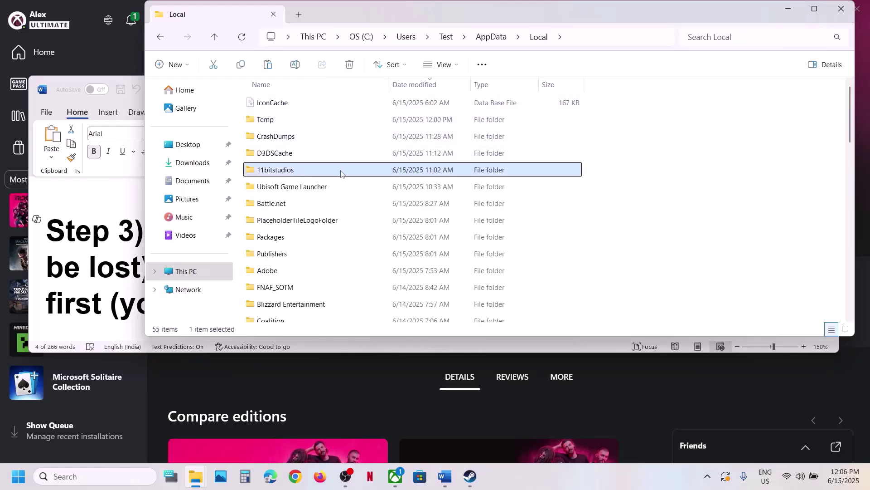
double_click(309, 173)
left_click(270, 103)
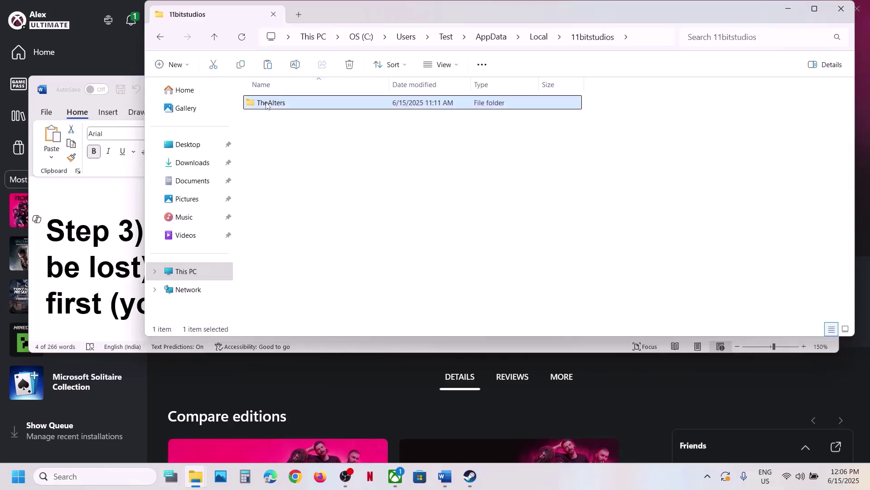
double_click(268, 103)
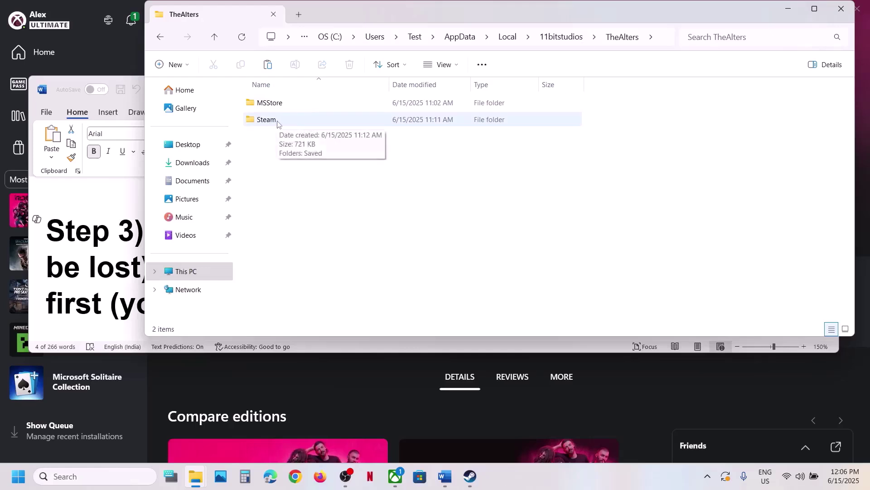
double_click(283, 120)
double_click(275, 104)
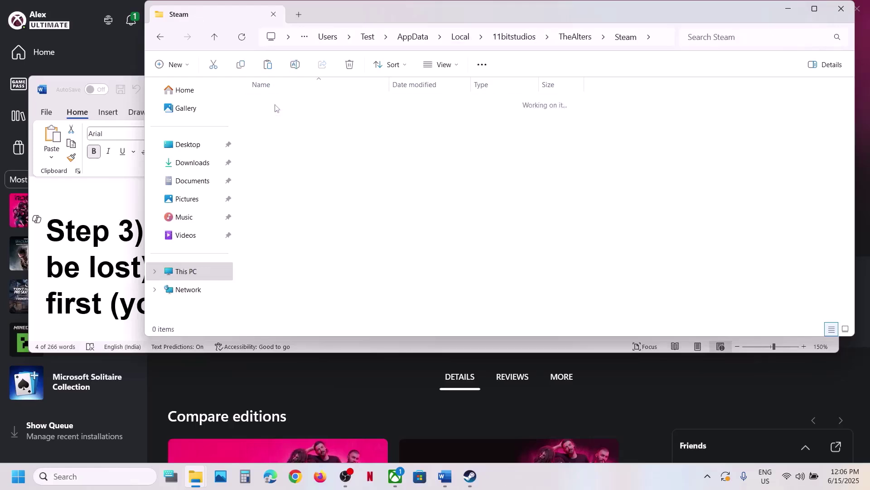
Consult the Word document's note about losing saved settings and return to the Saved folder.
left_click(275, 107)
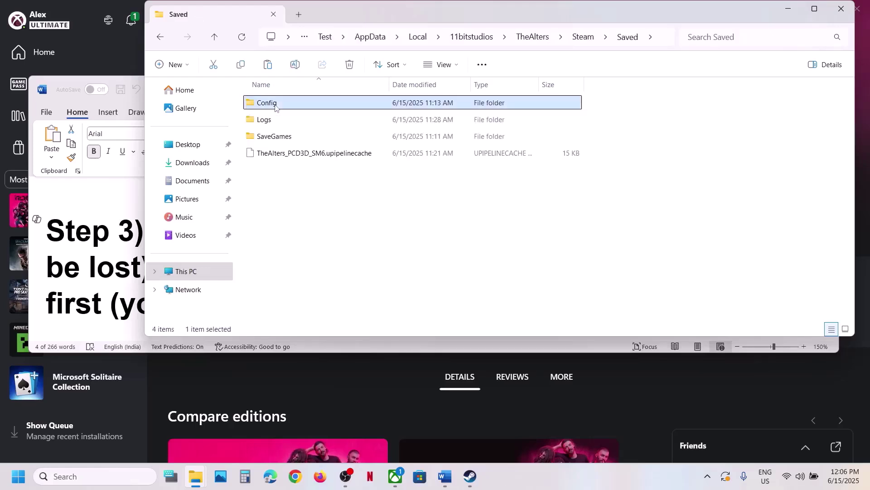
right_click(298, 107)
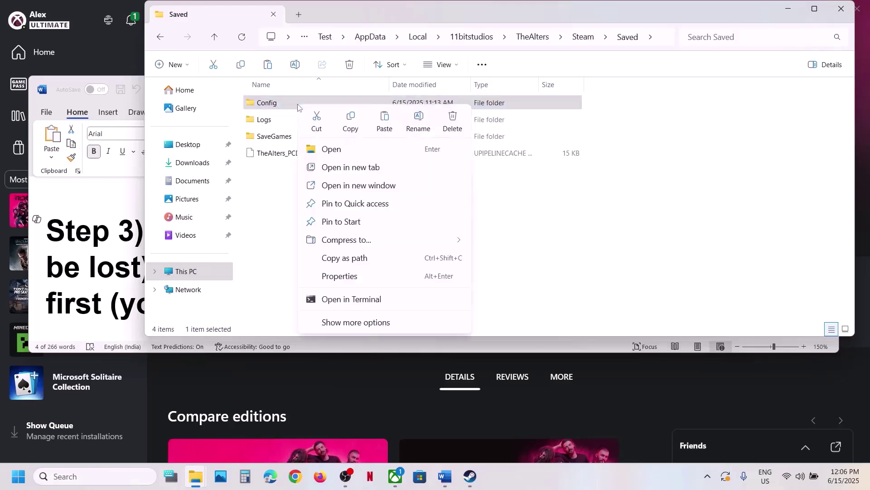
left_click(444, 476)
left_click_drag(504, 237, 196, 269)
left_click(504, 22)
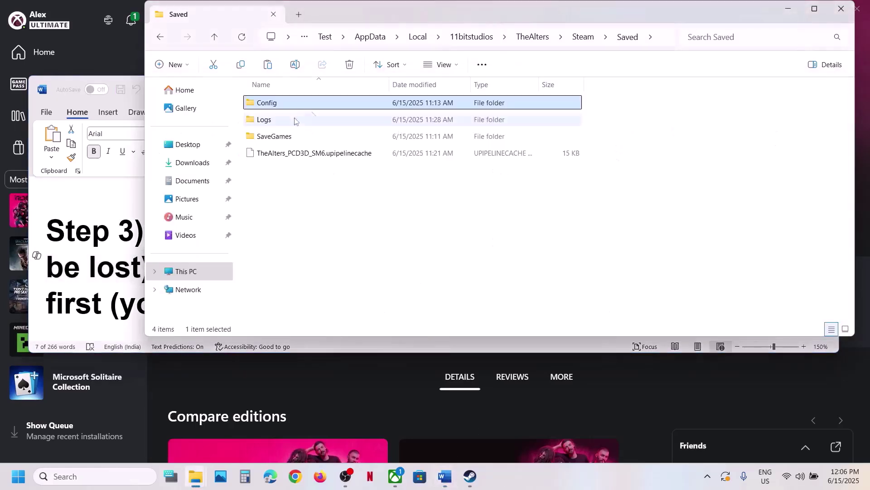
Copy the Config folder to the desktop as a backup and place it beside sl.pcl.dll.
right_click(278, 103)
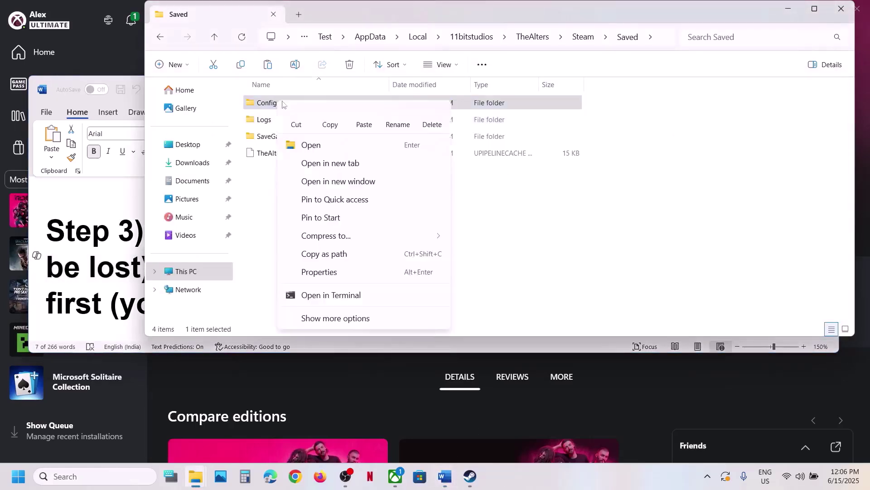
left_click(337, 114)
key("super+d")
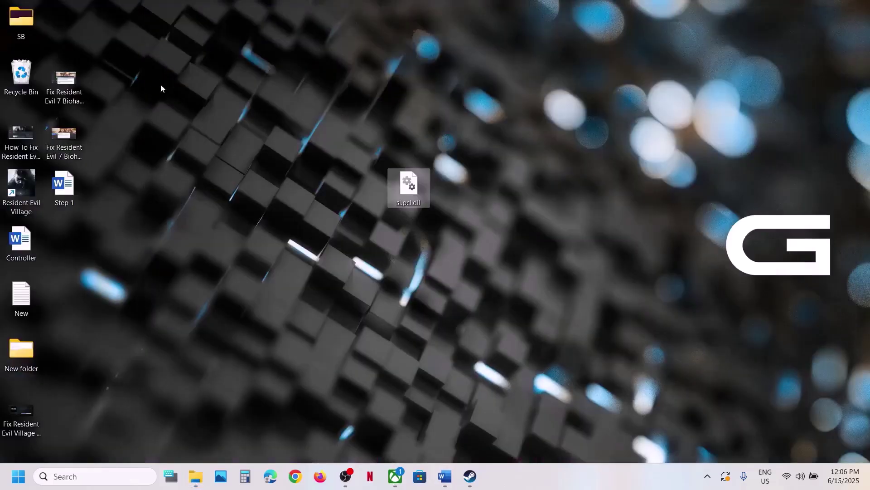
key("ctrl+v")
left_click_drag(72, 28, 446, 184)
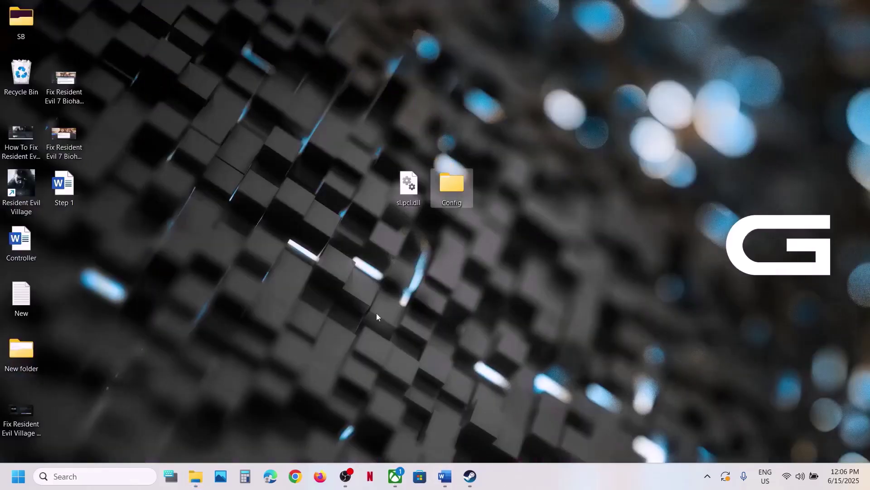
Return to the Steam version's Saved folder and locate the delete option for its Config folder.
left_click(195, 476)
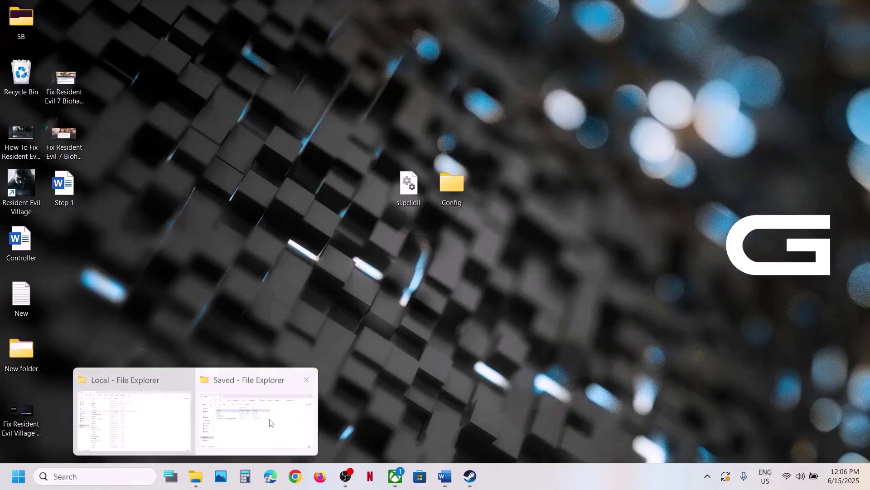
left_click(278, 422)
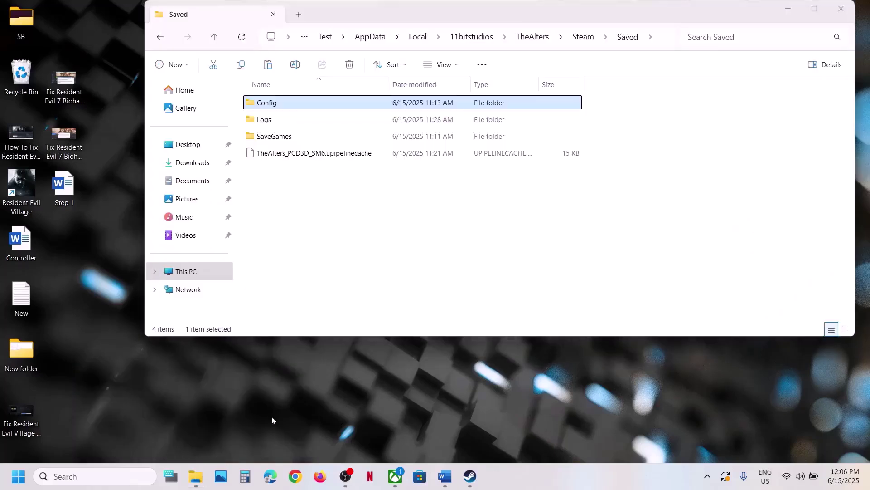
right_click(284, 104)
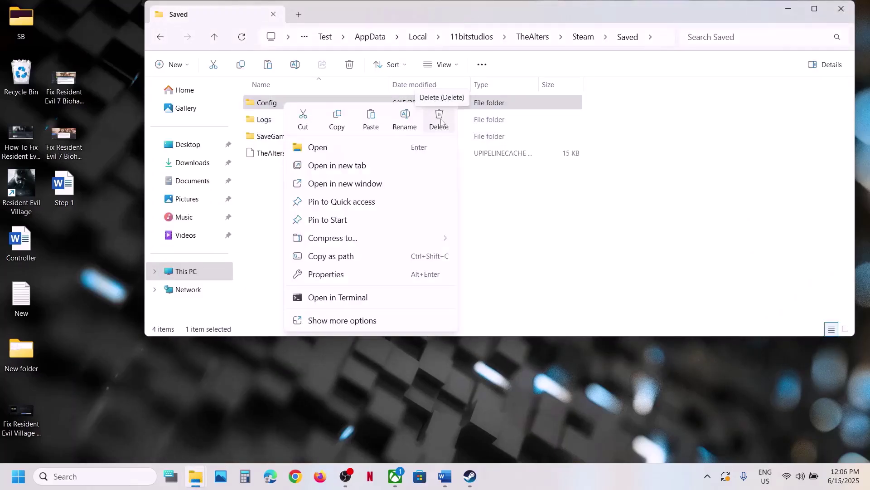
Open the Microsoft Store version's Saved folder under 11bitstudios\TheAlters\MSStore and locate the delete option for its Config folder.
left_click(215, 38)
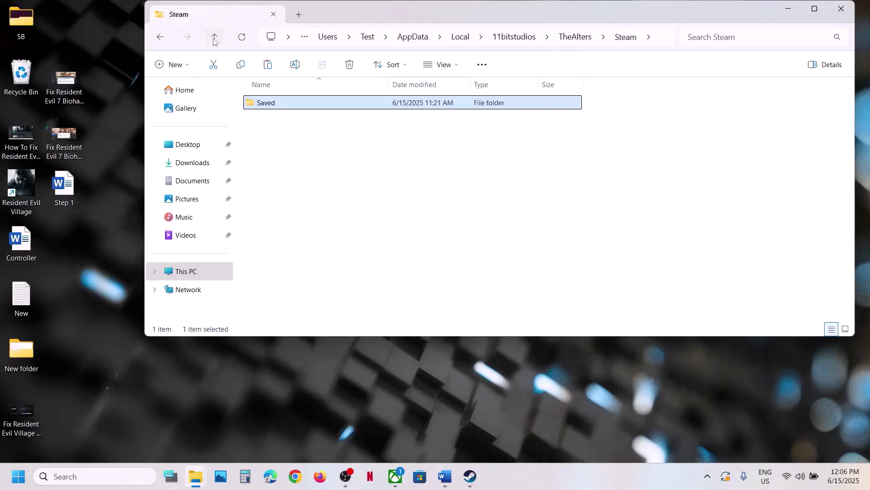
left_click(215, 38)
left_click(215, 39)
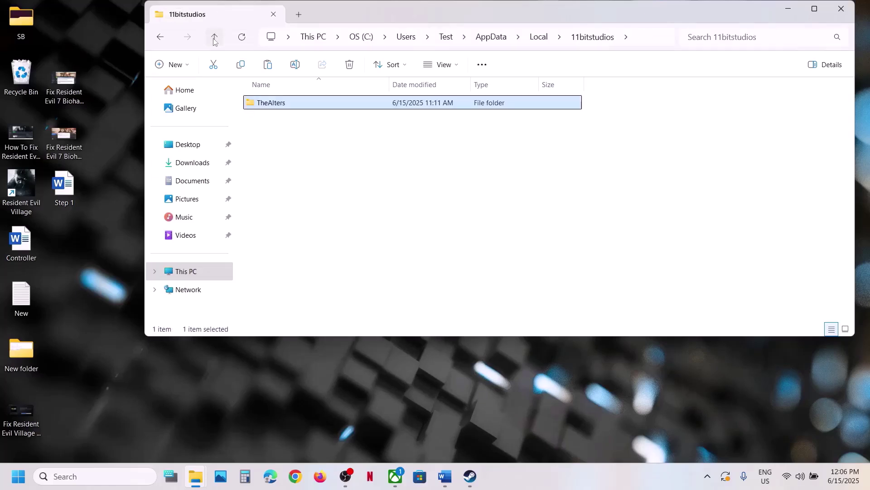
double_click(292, 103)
double_click(275, 104)
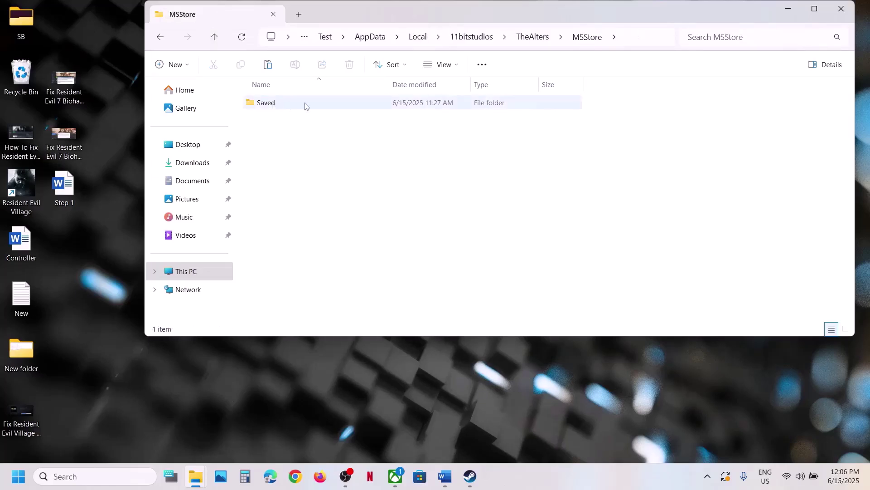
double_click(297, 107)
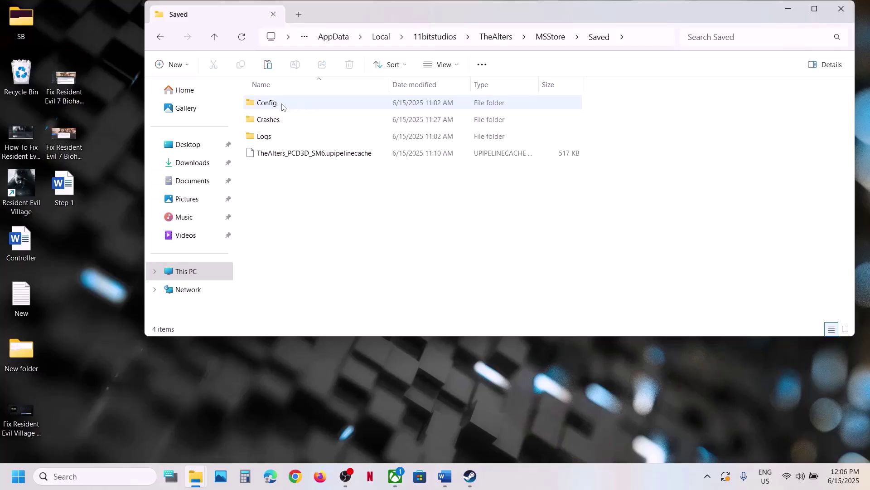
left_click(282, 107)
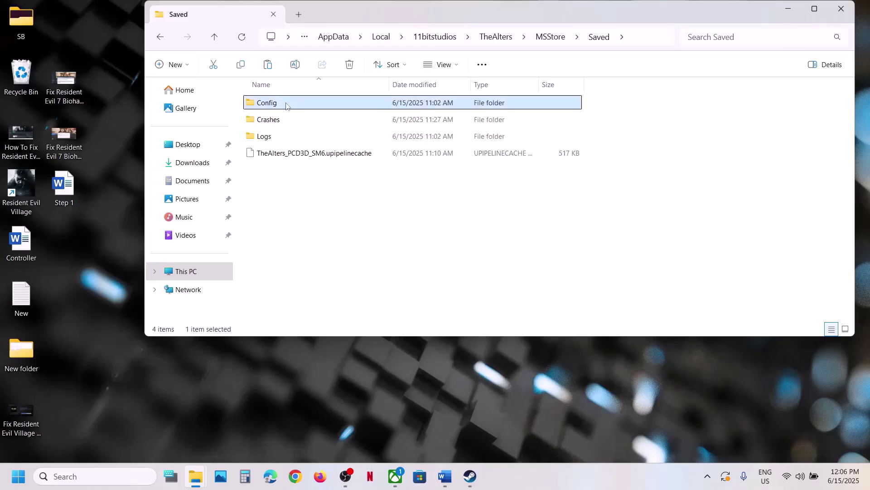
right_click(295, 105)
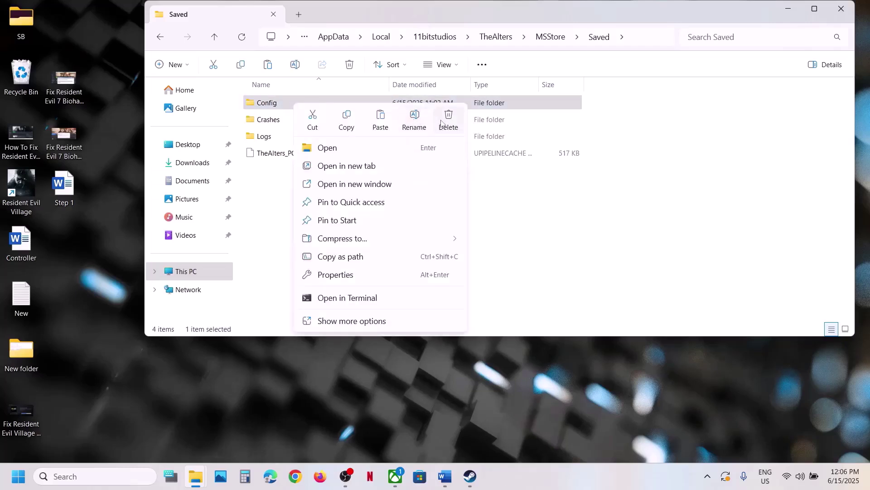
key("Escape")
Consult Step 3 in the Word document about renaming the save game files, backing up first and losing progress.
key("alt+Tab")
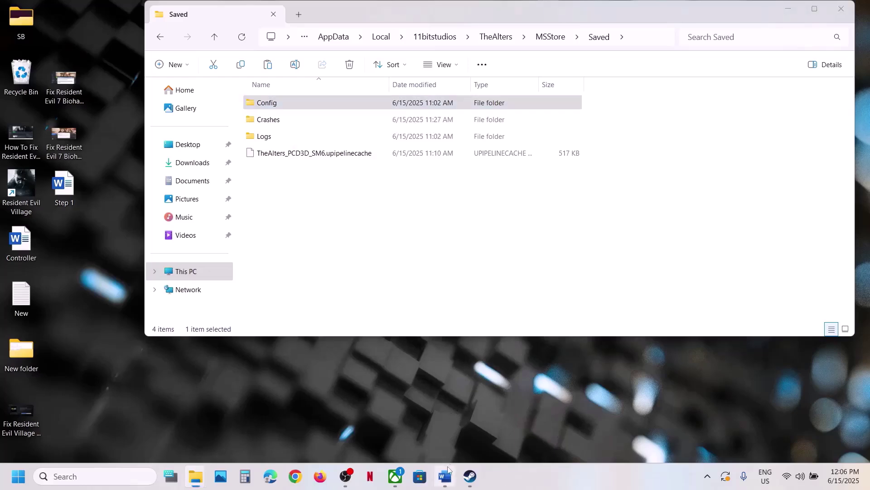
left_click(237, 230)
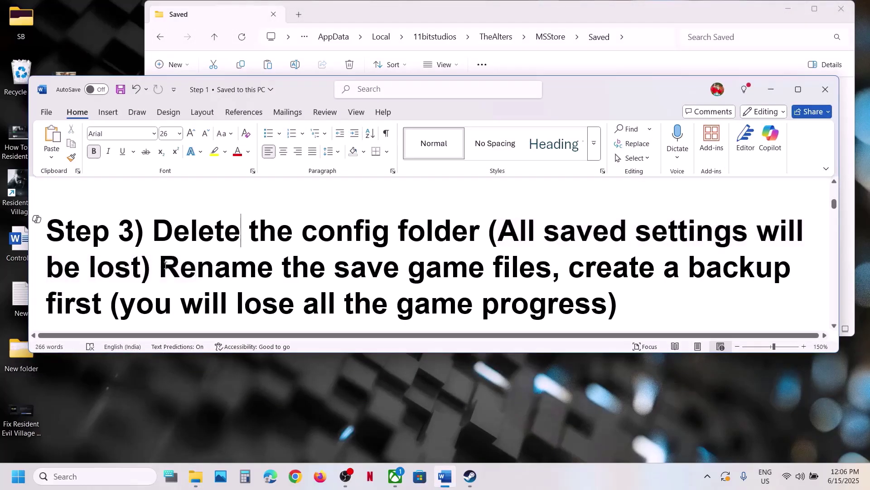
left_click_drag(159, 268, 519, 278)
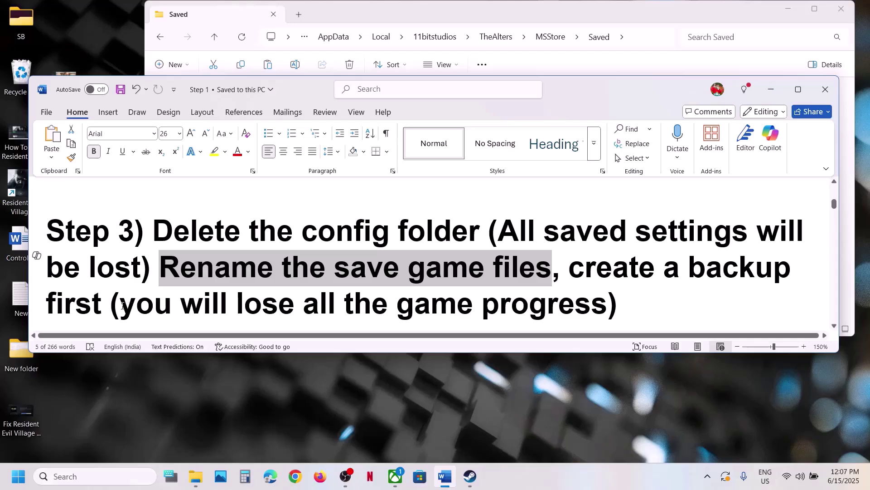
left_click_drag(122, 306, 608, 320)
scroll(595, 272, "down", 1)
scroll(595, 253, "up", 1)
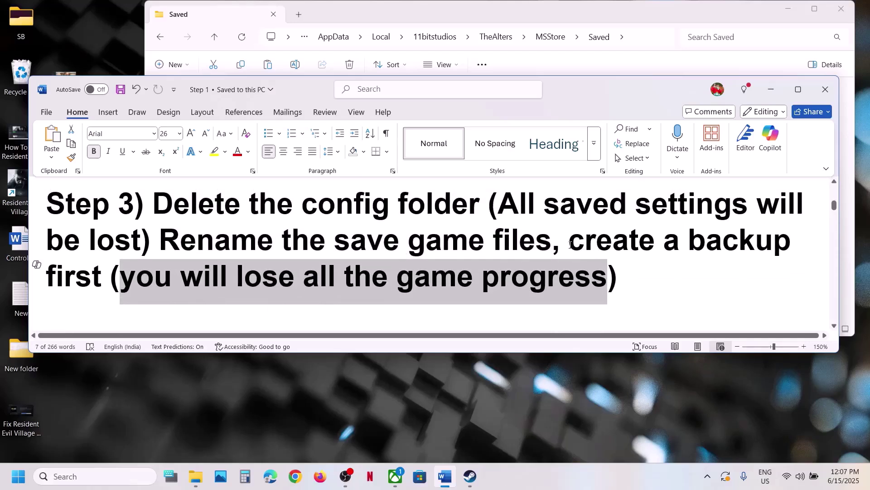
left_click_drag(570, 244, 108, 278)
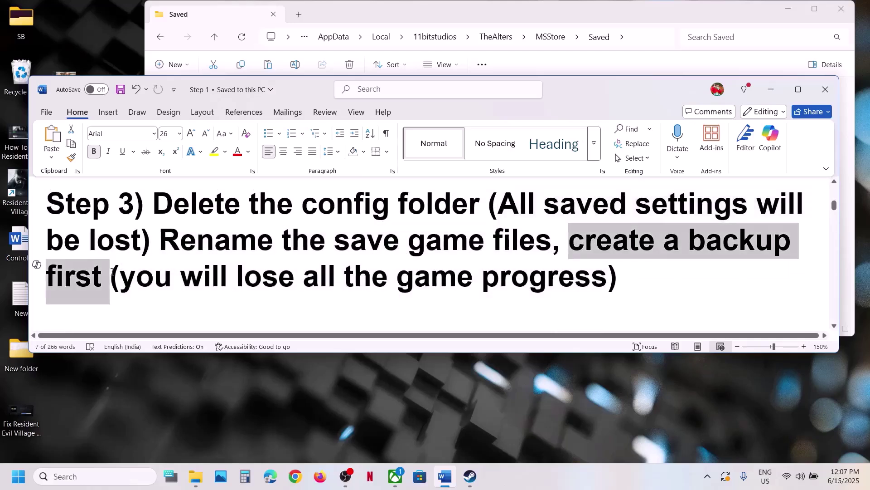
Copy the 11bitstudios folder from AppData\Local to the desktop as a backup and place it beside sl.pcl.dll.
left_click(451, 18)
left_click(214, 38)
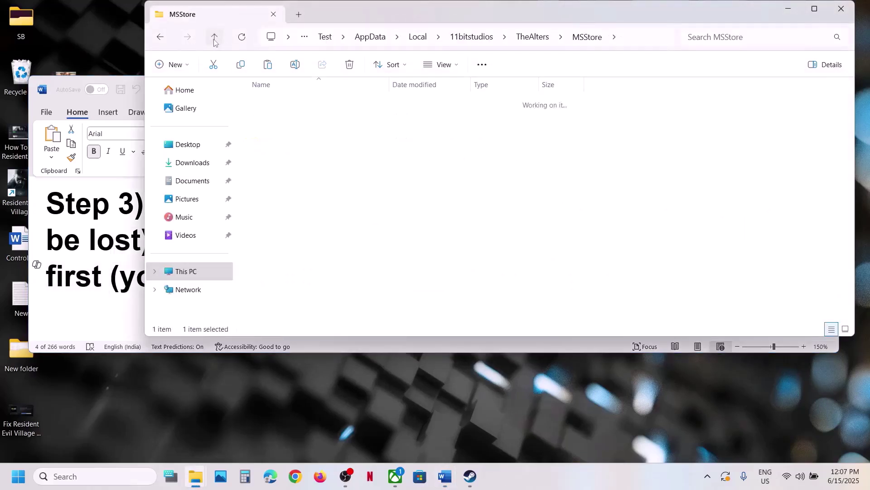
left_click(214, 38)
left_click(214, 38)
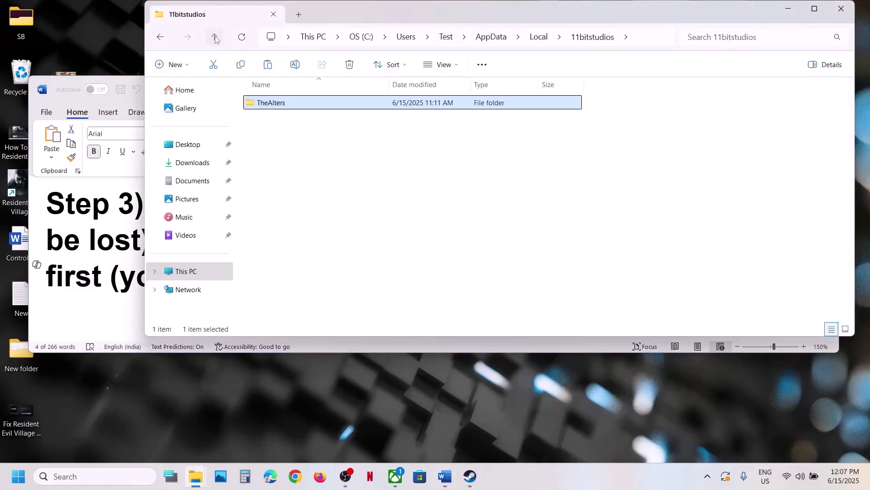
left_click(215, 37)
right_click(276, 171)
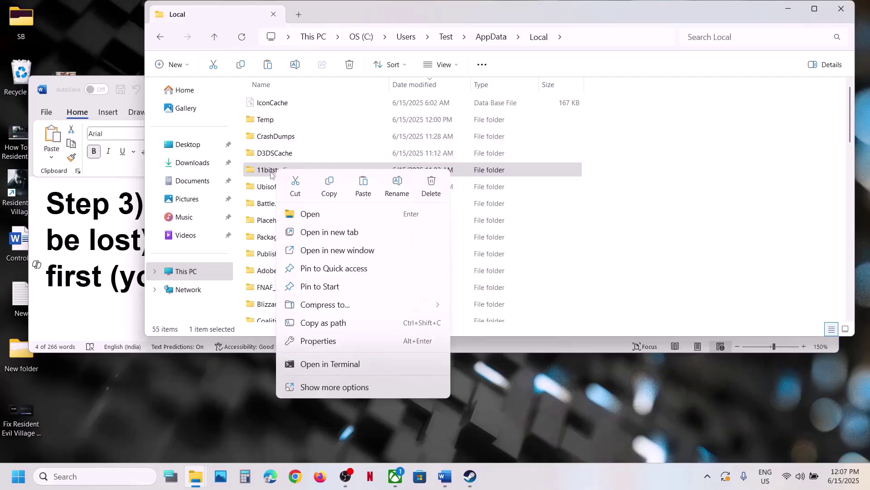
right_click(268, 173)
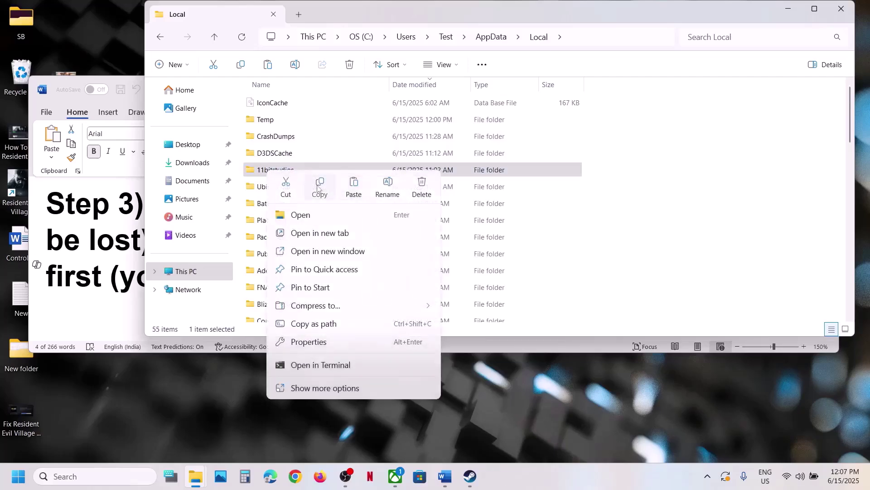
left_click(317, 186)
key("super+d")
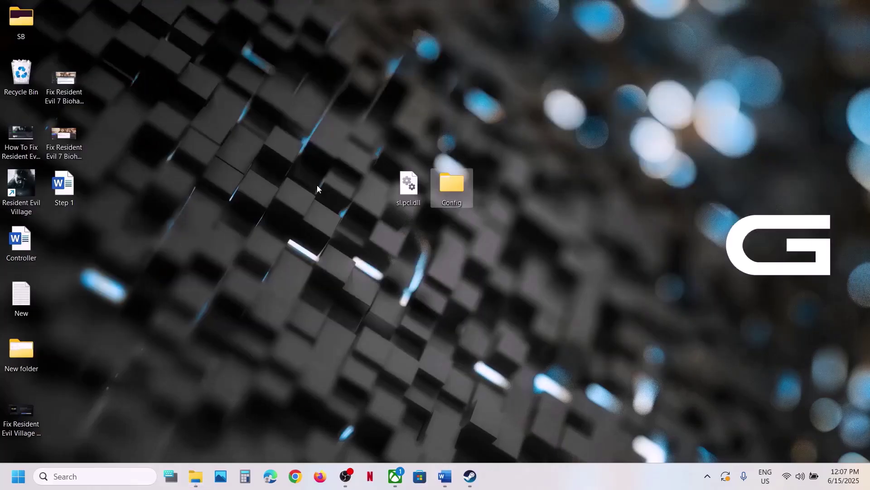
key("ctrl+v")
left_click_drag(64, 20, 379, 202)
Rename the 11bitstudios folder in AppData\Local to 11bitstudios.old.
left_click(195, 476)
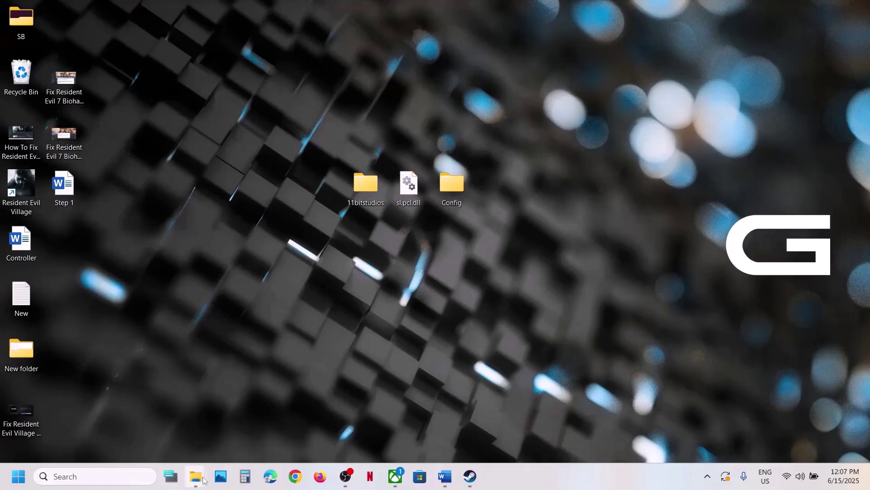
left_click(275, 418)
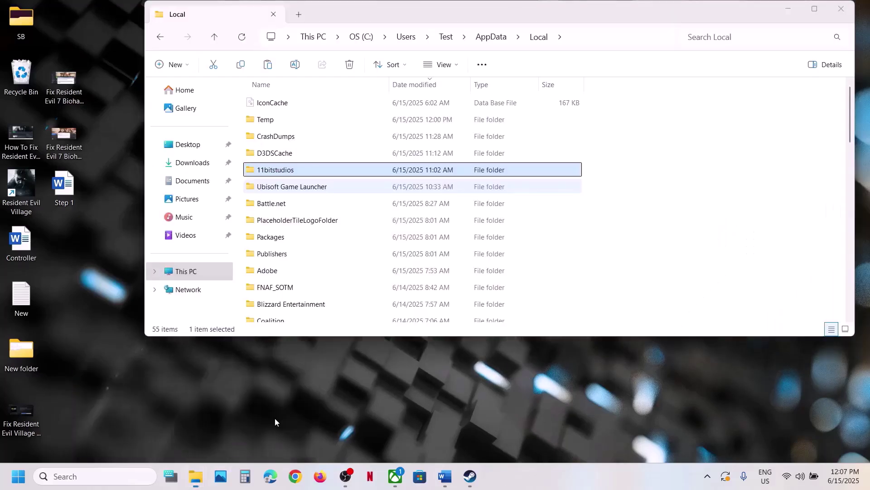
right_click(289, 171)
left_click(409, 186)
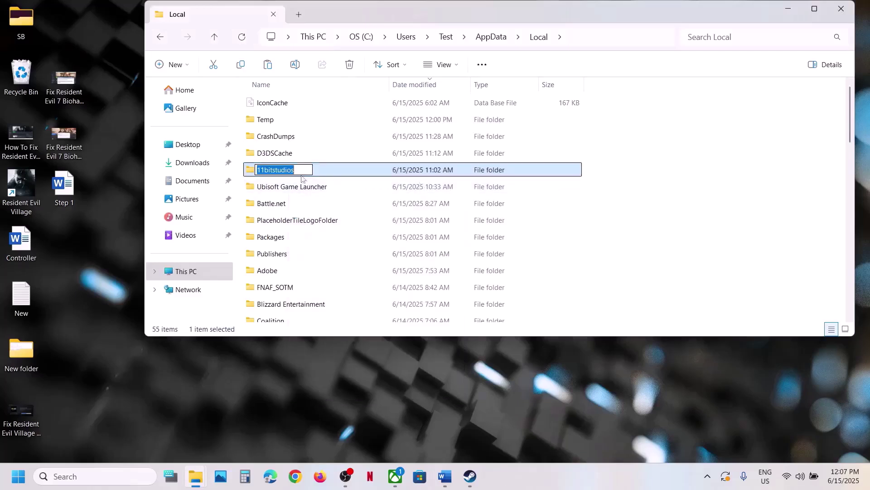
left_click(303, 171)
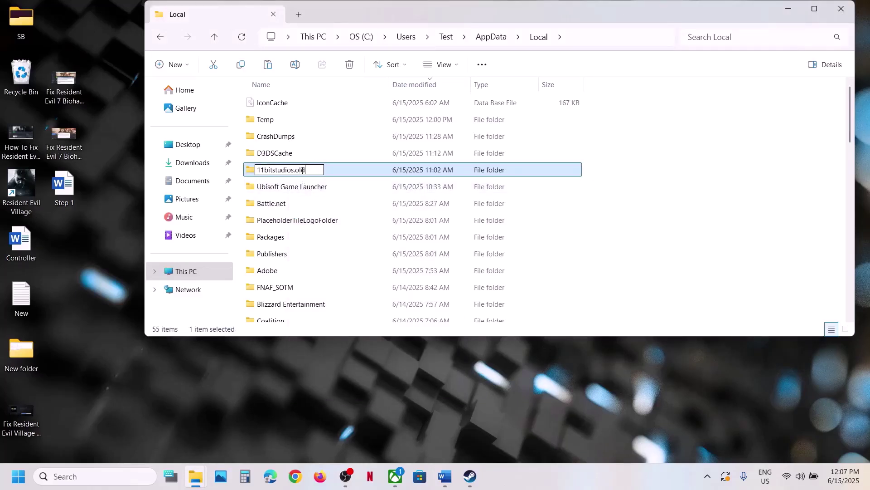
type(".old")
left_click(620, 230)
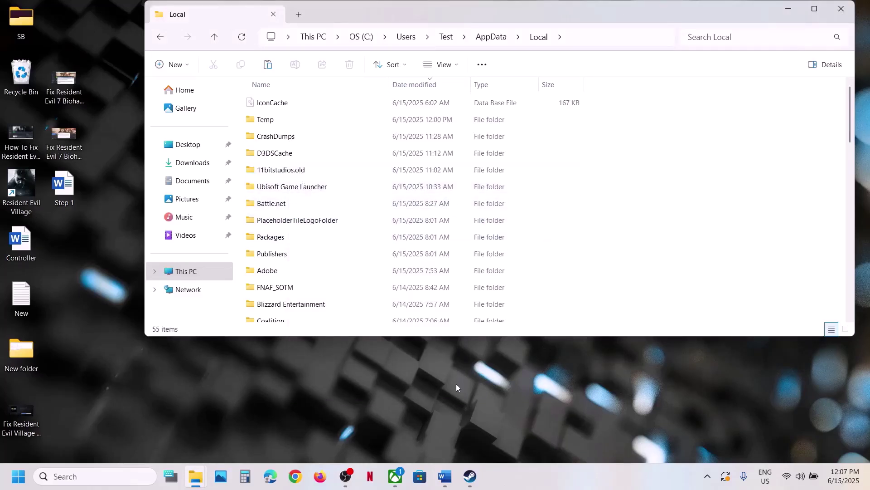
Bring up The Alters in the Steam library and read Step 4 of the Word document on launch options.
mouse_move(470, 476)
left_click(435, 386)
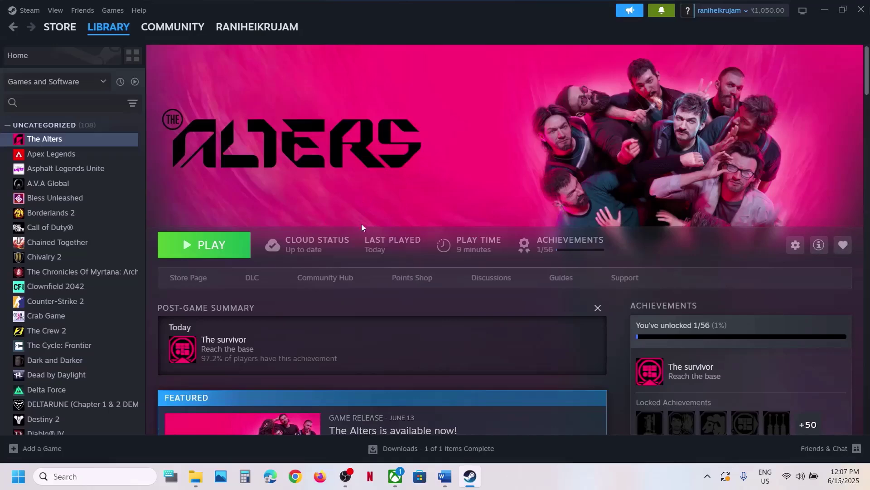
left_click(444, 476)
scroll(385, 272, "down", 2)
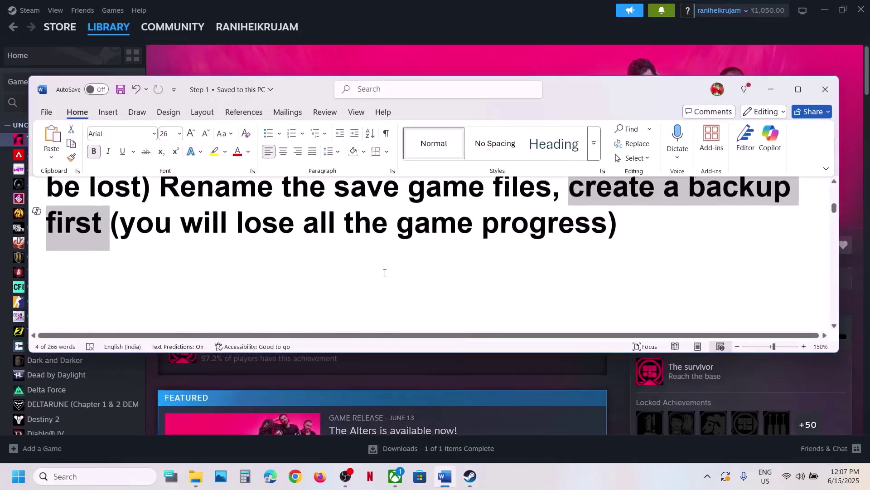
scroll(385, 273, "down", 3)
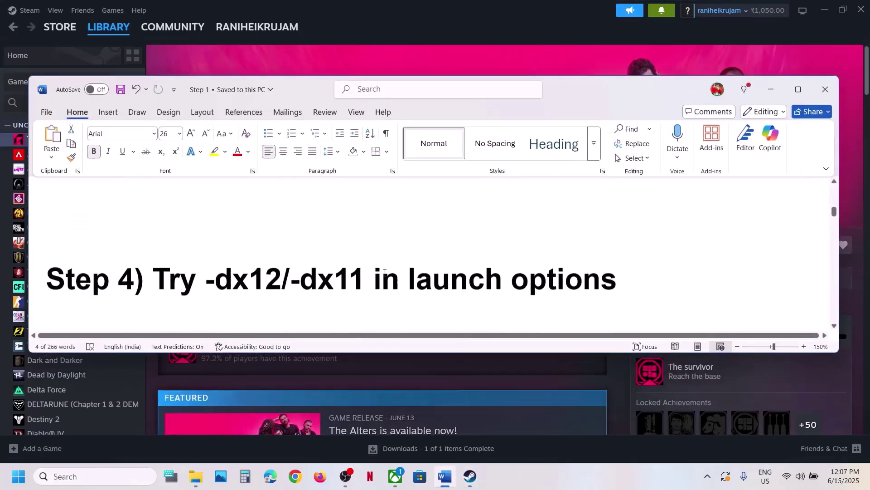
Set the launch options of The Alters in Steam to -dx12 and close its properties.
left_click(413, 56)
right_click(91, 141)
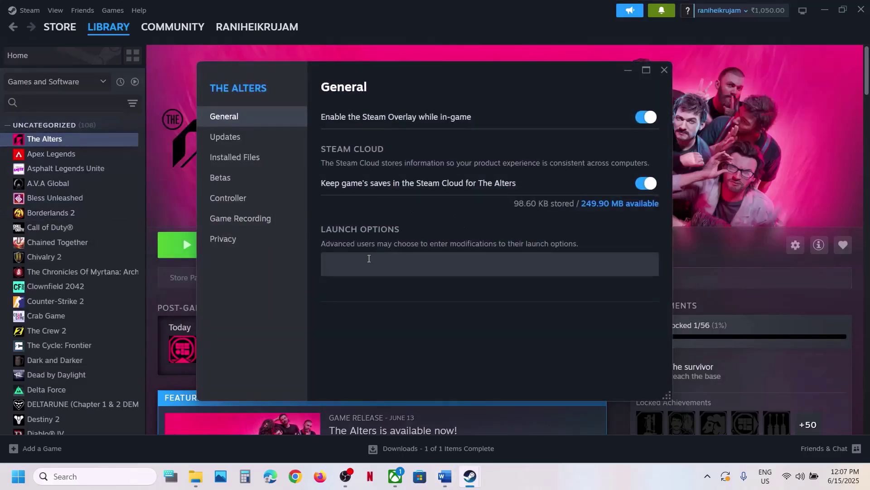
left_click(368, 259)
left_click(665, 76)
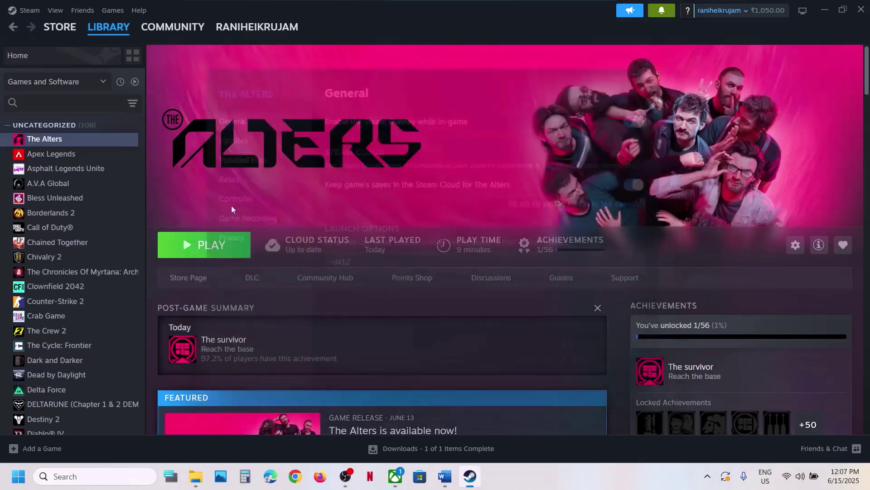
Reopen the properties of The Alters and replace its launch option with -d3d12.
right_click(79, 142)
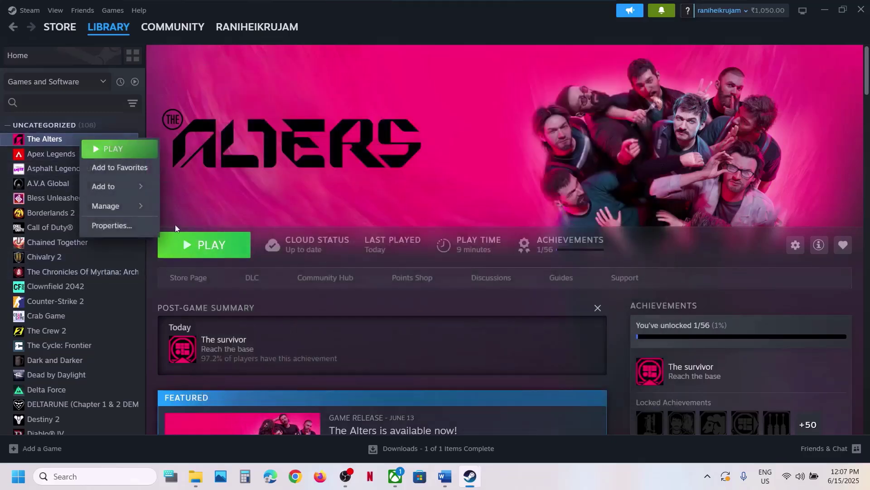
left_click(150, 225)
left_click_drag(366, 260, 299, 267)
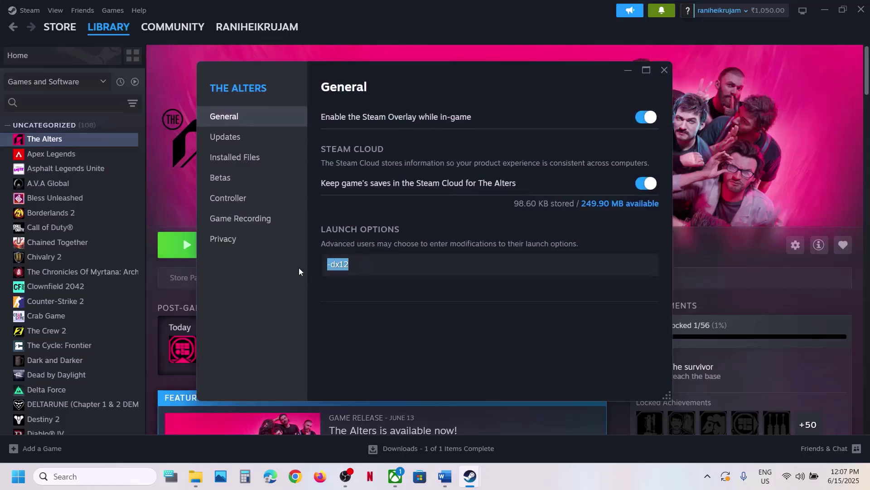
type("-d3d12")
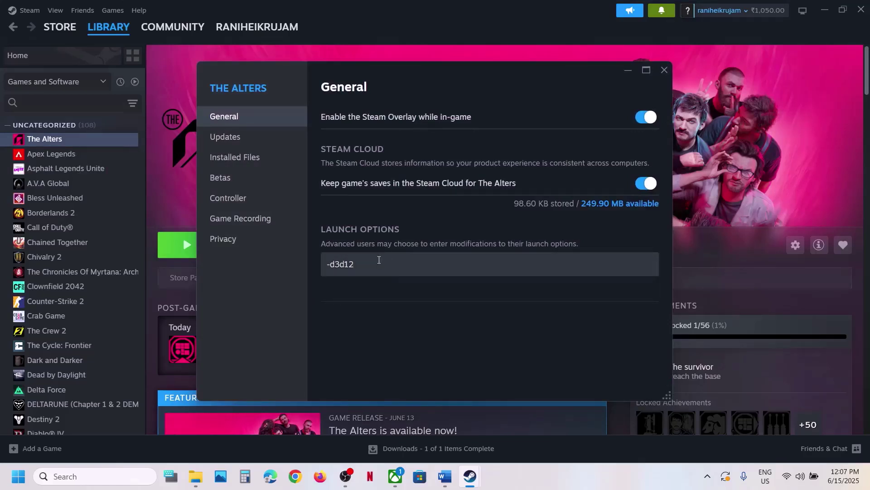
Change the launch option of The Alters to -dx11.
left_click_drag(382, 274, 242, 275)
type("-dx11")
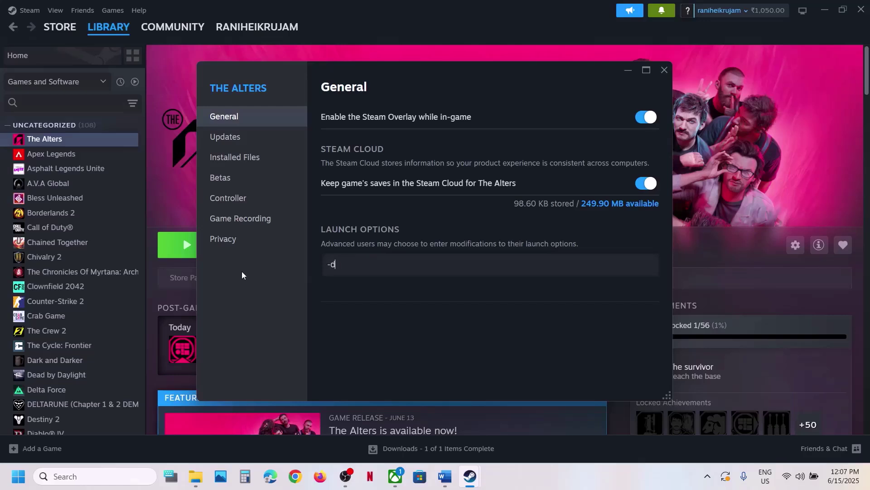
left_click(304, 303)
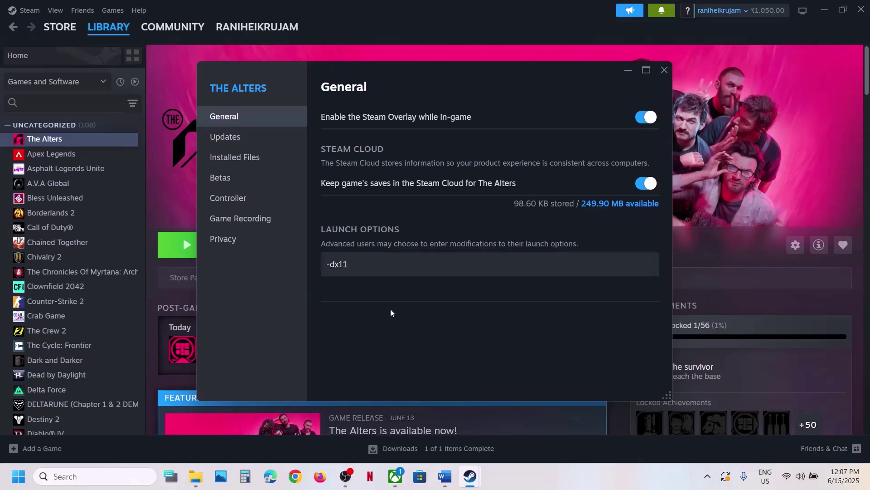
Replace the launch option of The Alters with -d3d11.
left_click_drag(383, 266, 297, 261)
type("-")
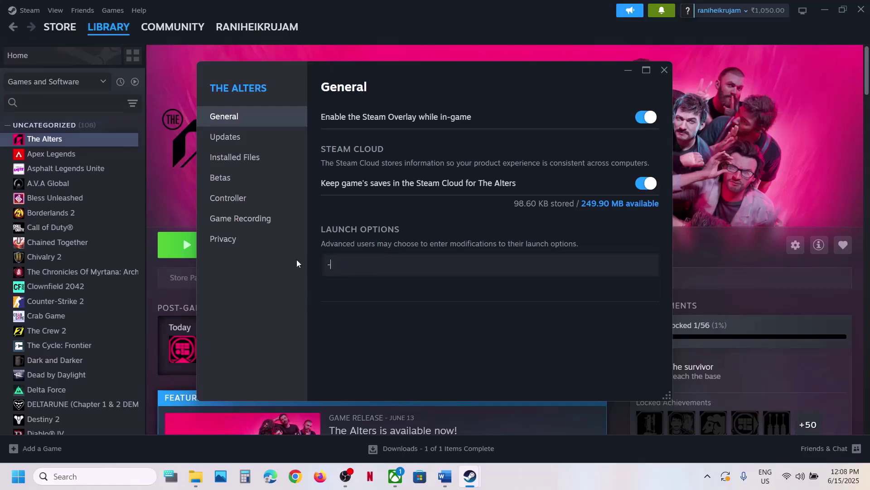
type("d3d11")
Clear the launch options of The Alters and close its properties.
left_click_drag(373, 260, 301, 261)
key("BackSpace")
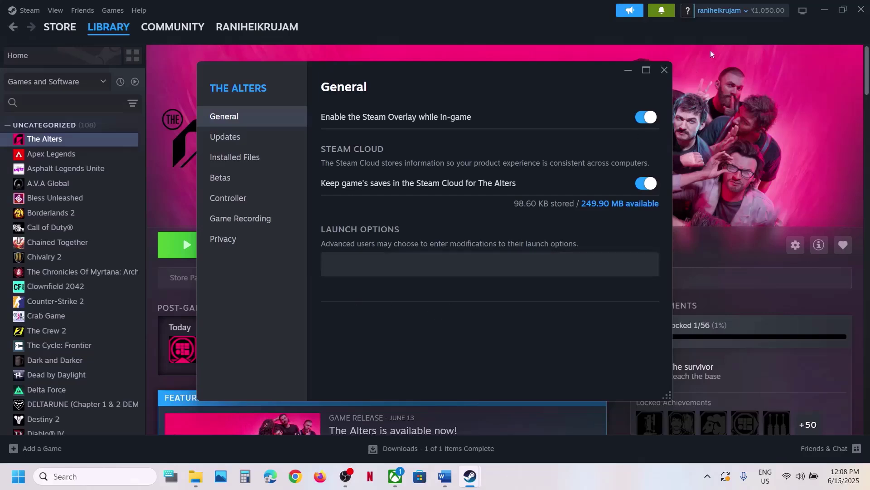
left_click(667, 64)
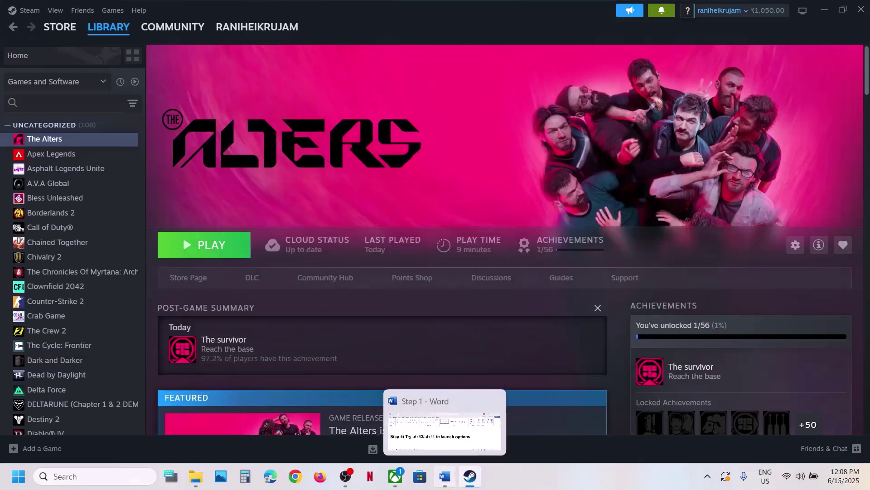
Switch to the Word document and read Step 5 on cleanly installing the graphics driver, including the NVIDIA and AMD links.
left_click(444, 476)
scroll(408, 236, "down", 5)
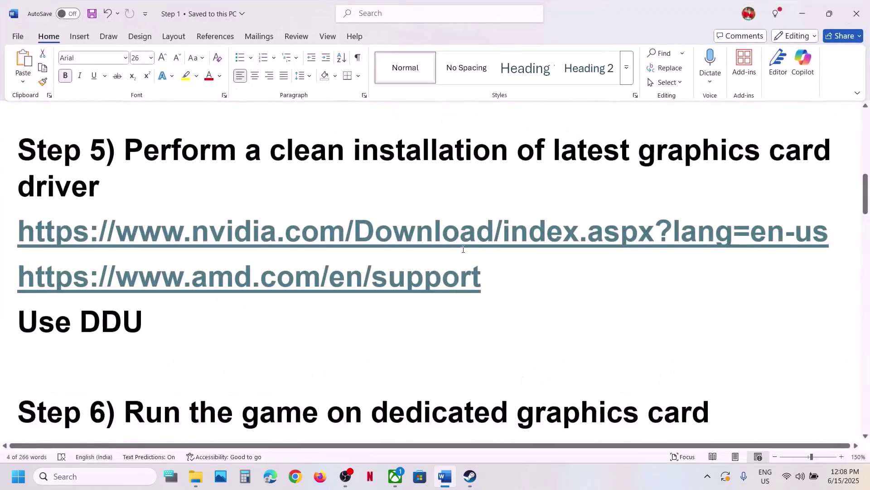
scroll(204, 259, "up", 1)
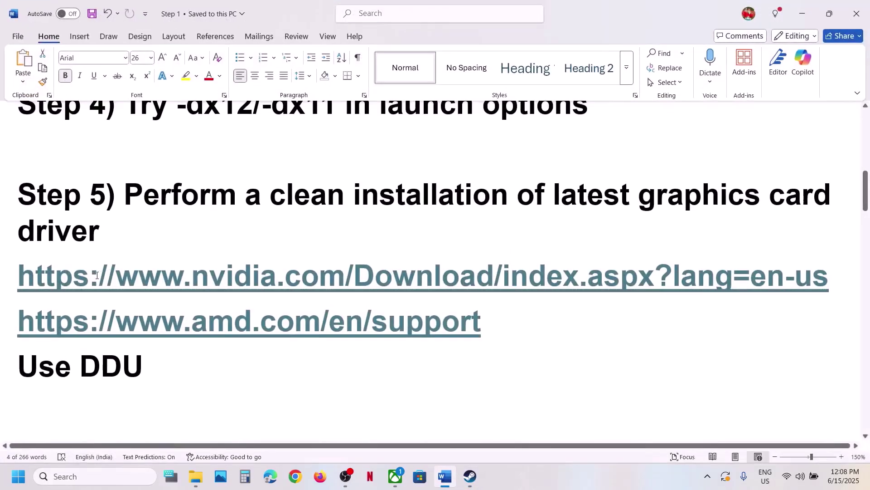
left_click_drag(97, 275, 529, 278)
left_click_drag(133, 334, 504, 349)
left_click(506, 373)
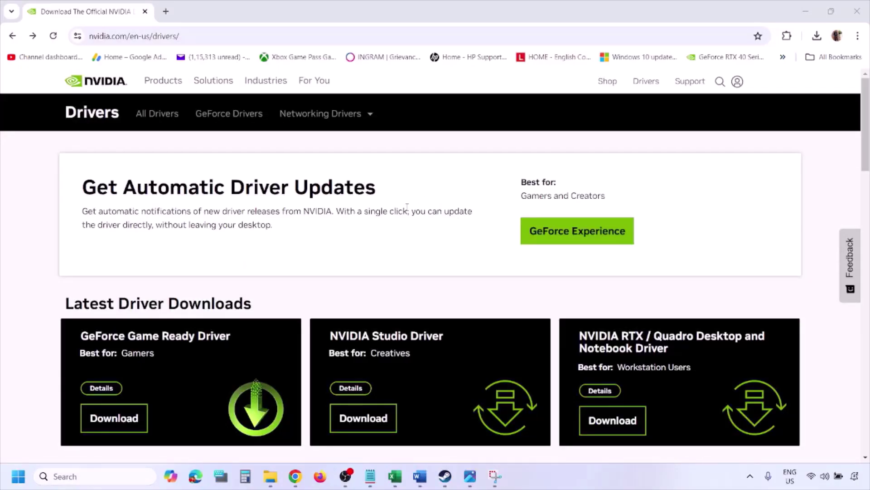
Search the NVIDIA drivers page for GeForce RTX 3050 Laptop GPU drivers with Windows 11 as the operating system.
scroll(203, 278, "down", 8)
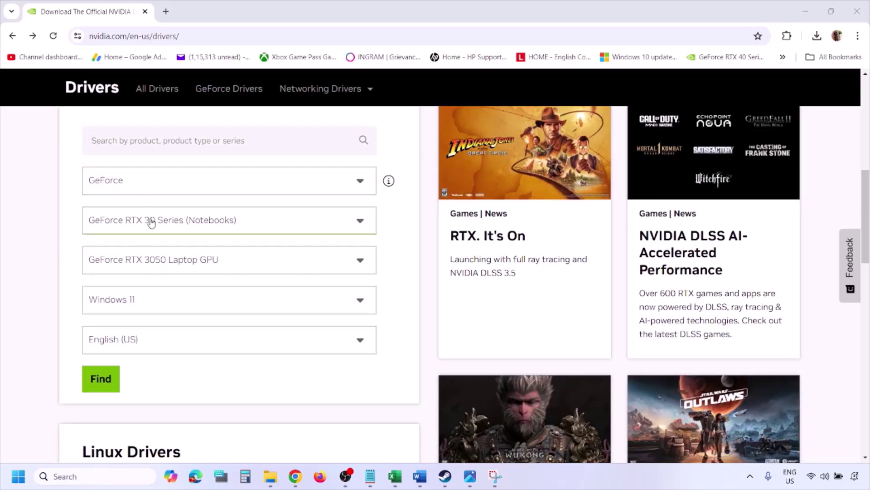
left_click(143, 303)
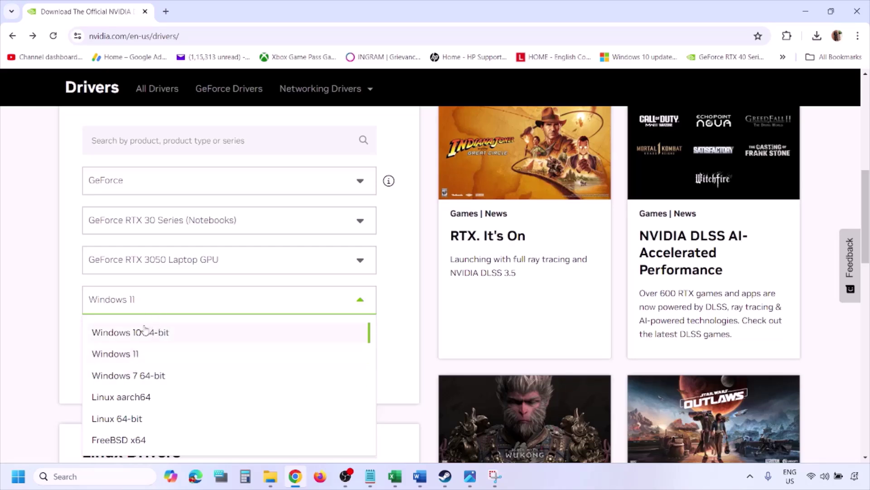
left_click(127, 356)
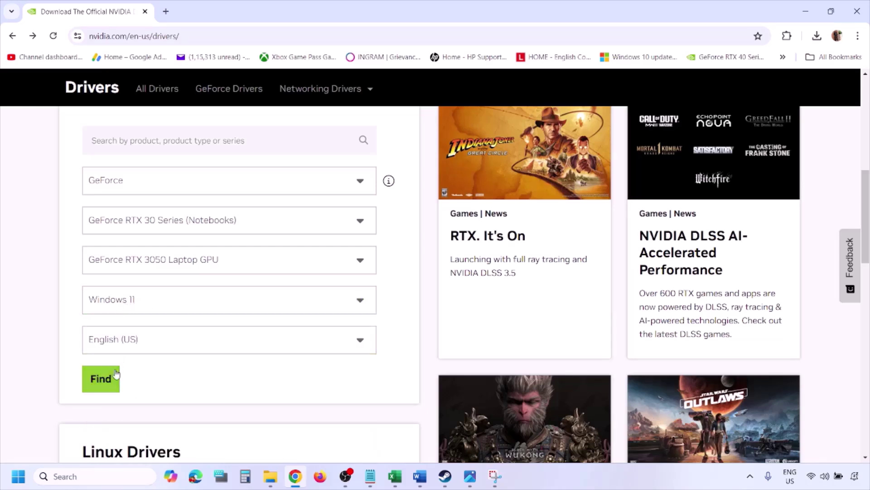
left_click(99, 379)
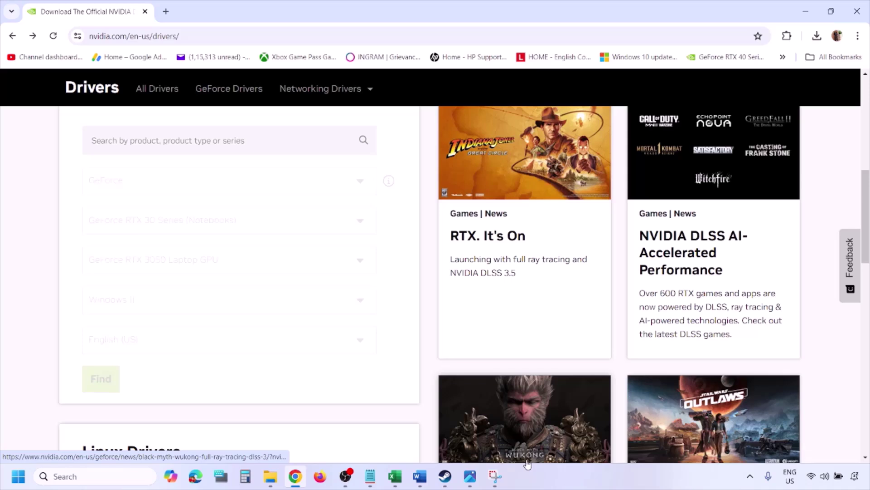
Switch to Photos and review 1.png through 5.png on downloading the NVIDIA driver and performing a custom clean installation.
left_click(470, 476)
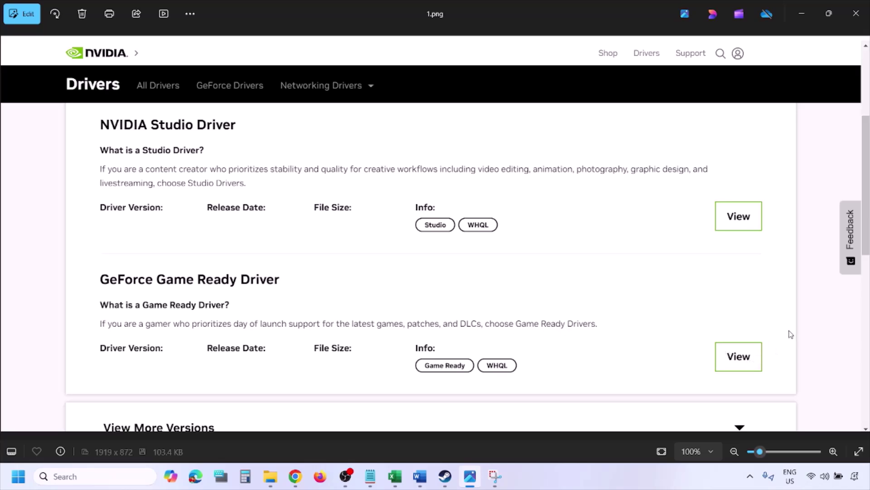
key("Right")
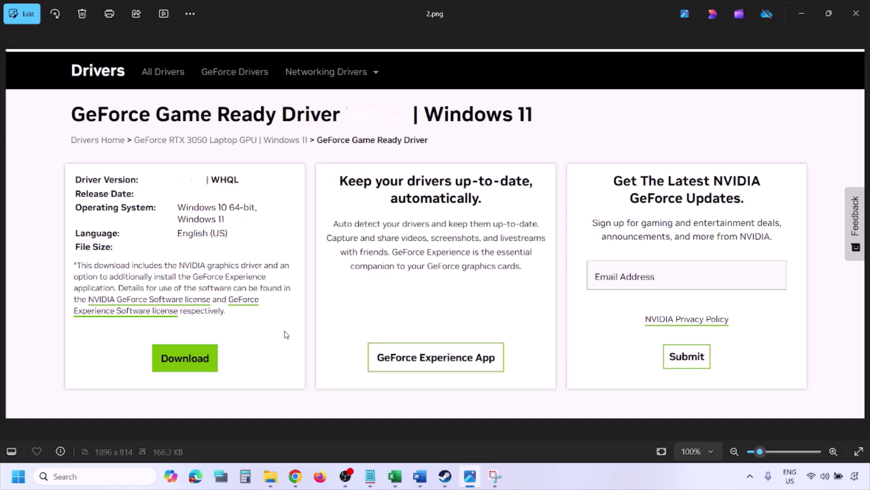
key("Right")
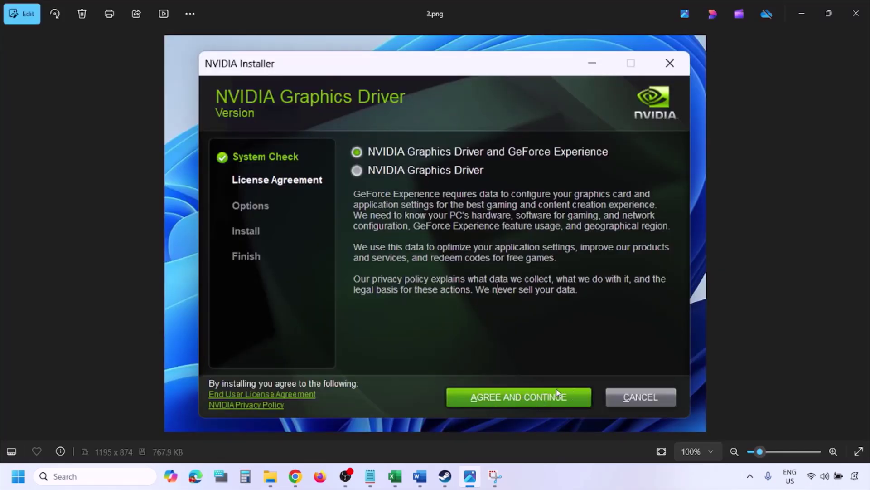
key("Right")
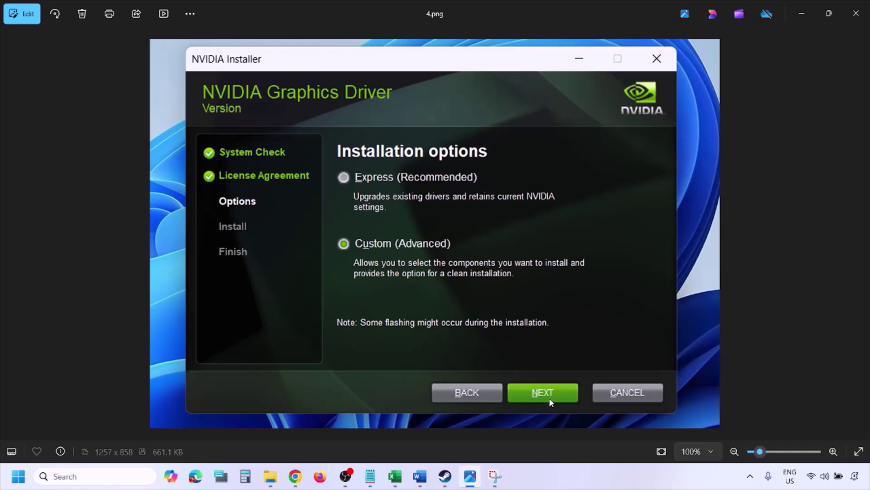
key("Right")
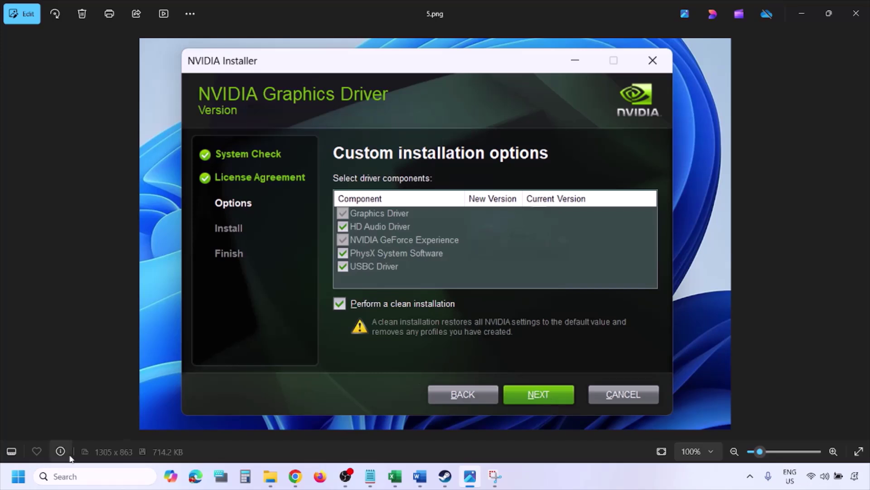
Restart the computer.
left_click(18, 476)
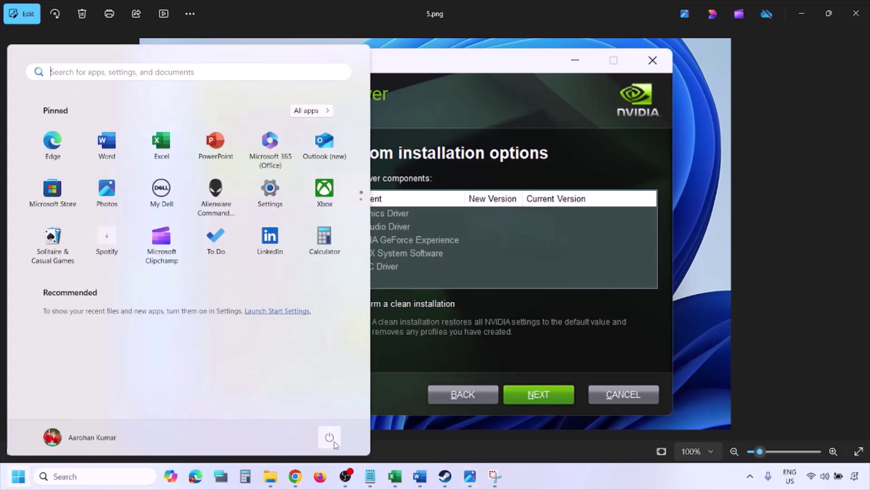
left_click(332, 439)
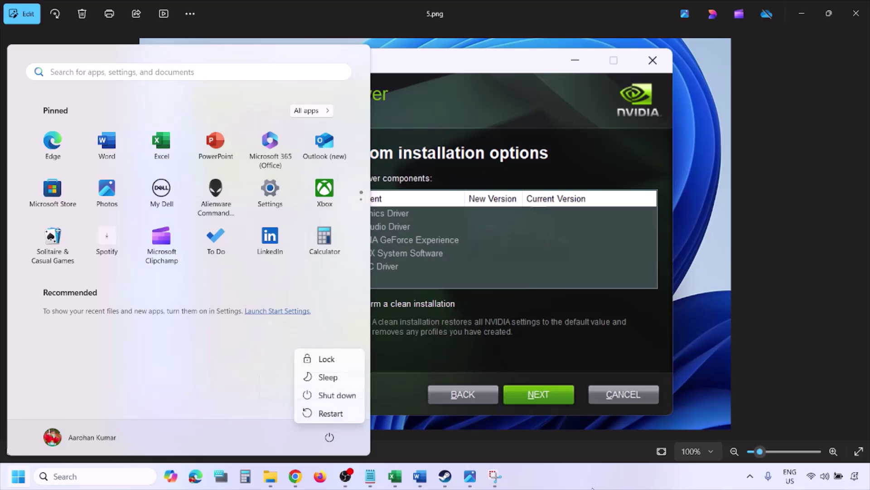
left_click(347, 414)
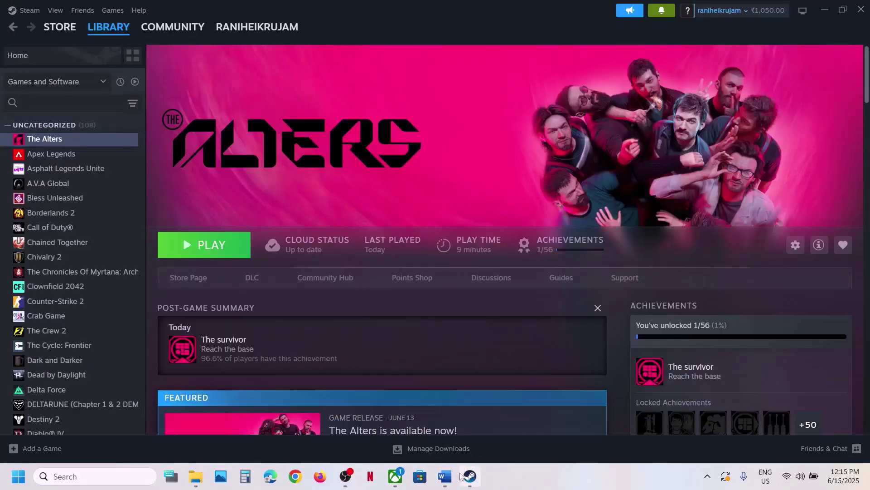
Read Step 6 of the Word document on using the dedicated graphics card and copy the word "graphics" from it.
left_click(445, 476)
scroll(311, 305, "down", 3)
scroll(310, 306, "up", 1)
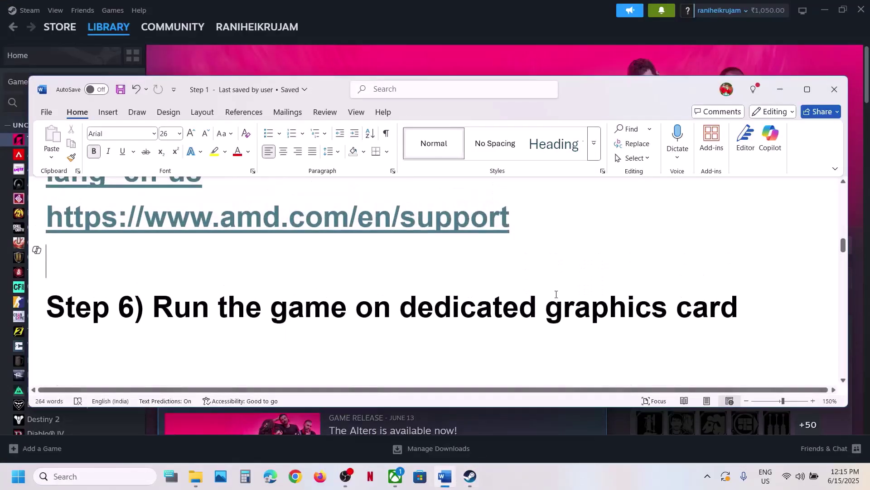
double_click(573, 294)
key("ctrl+c")
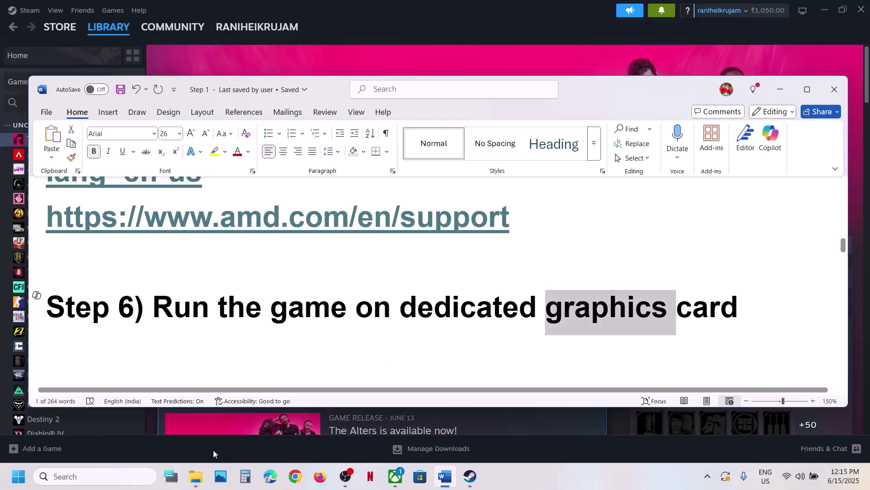
Search Windows for the copied word "graphics" and open Graphics settings.
left_click(139, 474)
key("ctrl+v")
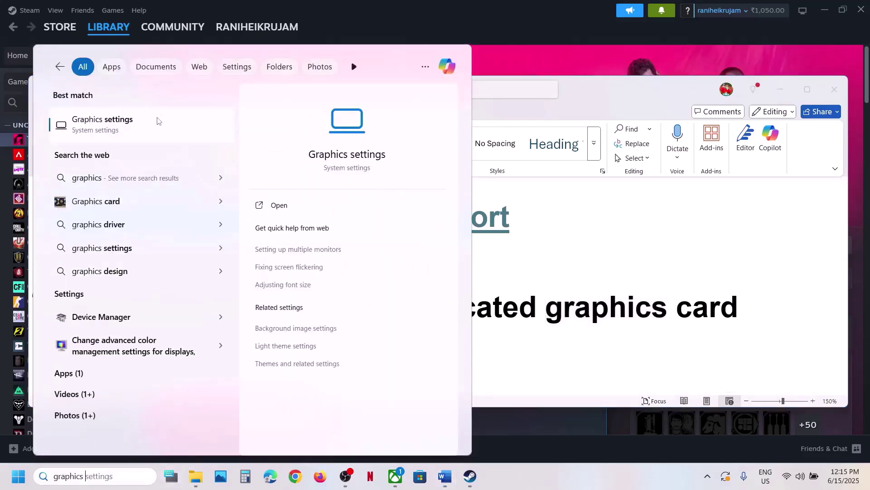
left_click(158, 121)
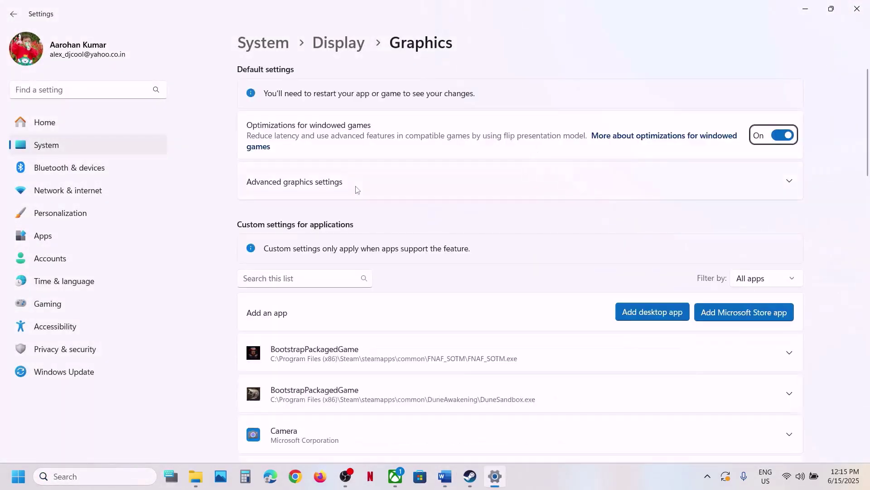
Add TheAlters-Win64-Shipping from The Alters\TheAlters\Binaries\Win64 in the Steam common folder as a desktop app with custom graphics settings.
left_click(633, 311)
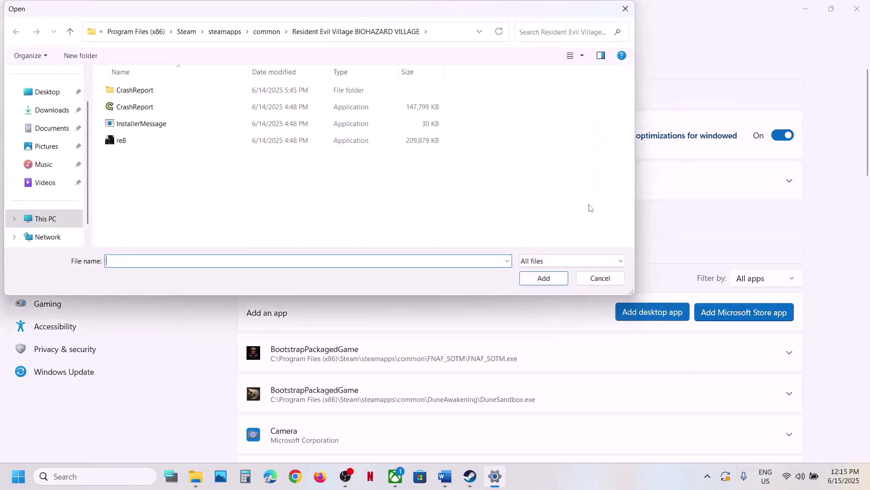
left_click(266, 31)
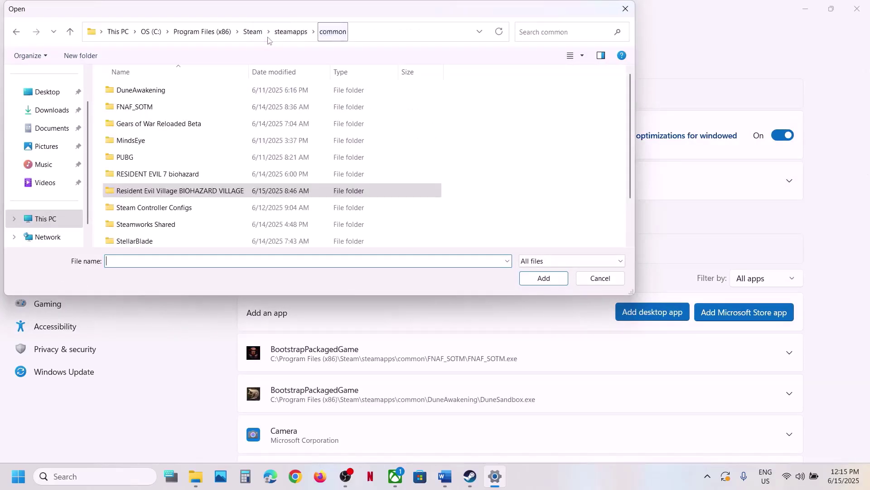
scroll(187, 132, "down", 1)
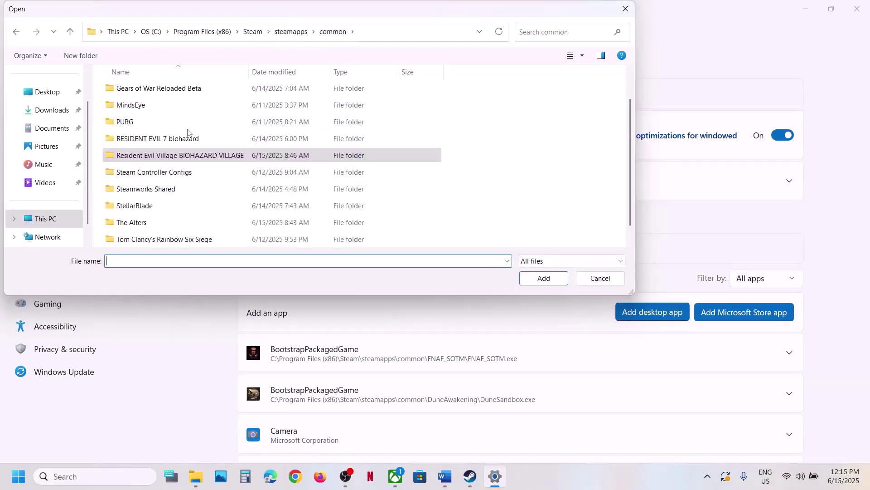
scroll(187, 132, "up", 1)
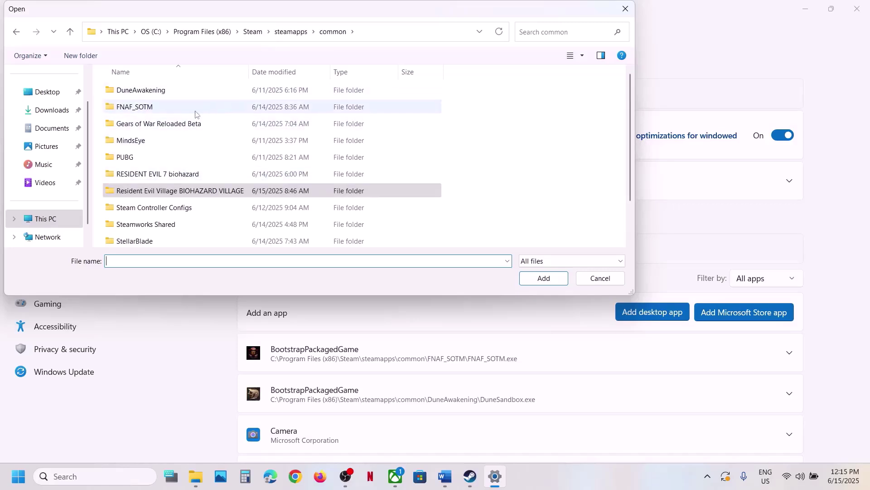
scroll(178, 168, "down", 1)
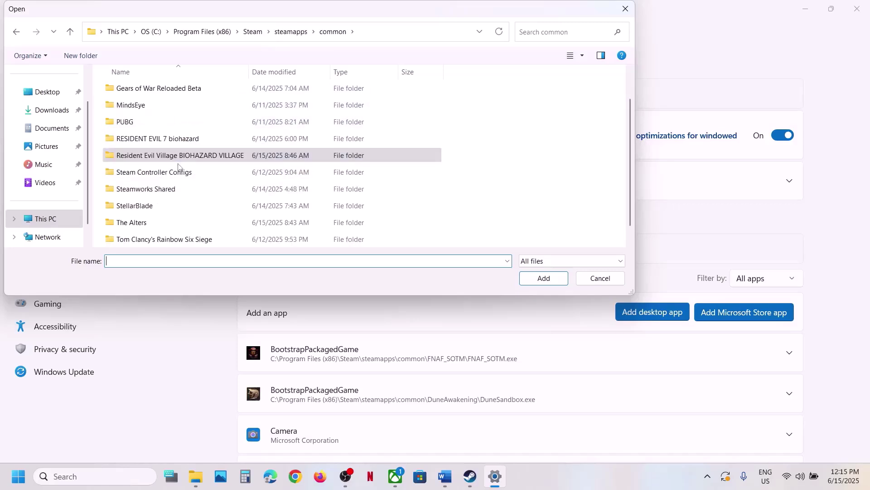
double_click(141, 223)
left_click(134, 113)
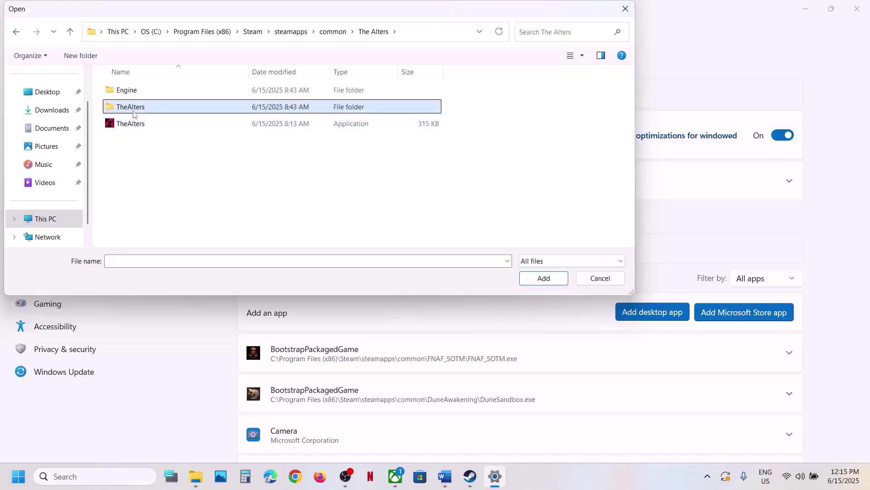
double_click(135, 109)
double_click(140, 95)
double_click(139, 96)
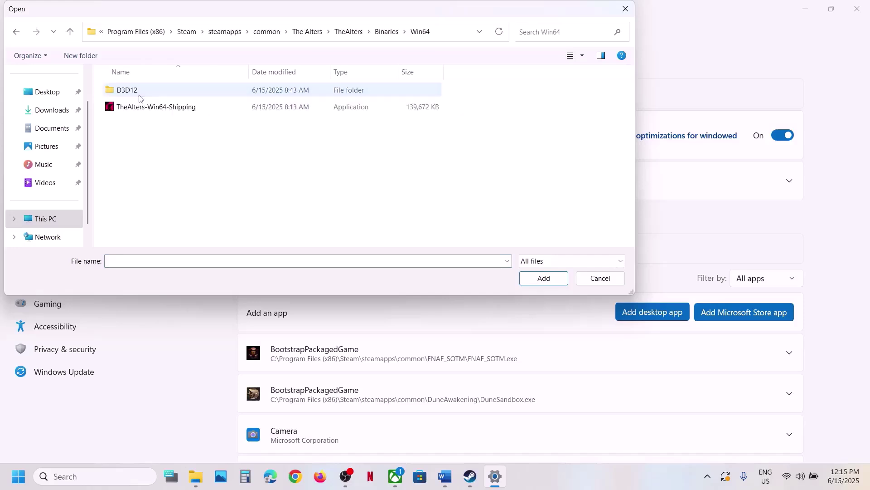
left_click(202, 107)
left_click(554, 279)
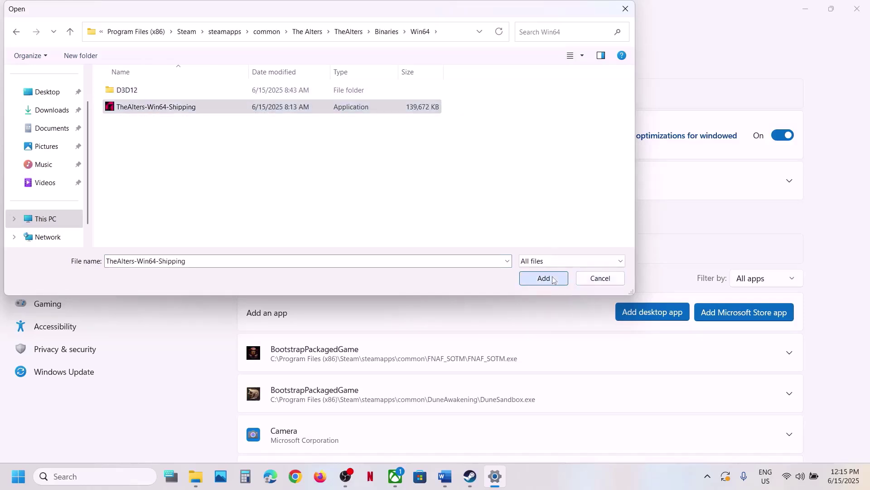
Set the GPU preference of The Alters to High Performance (Intel(R) Iris(R) Xe Graphics).
scroll(469, 311, "down", 10)
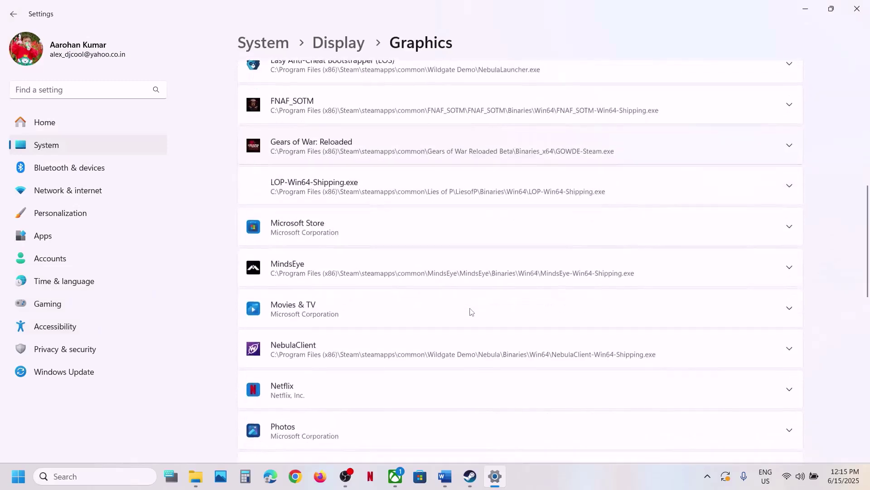
scroll(470, 311, "down", 10)
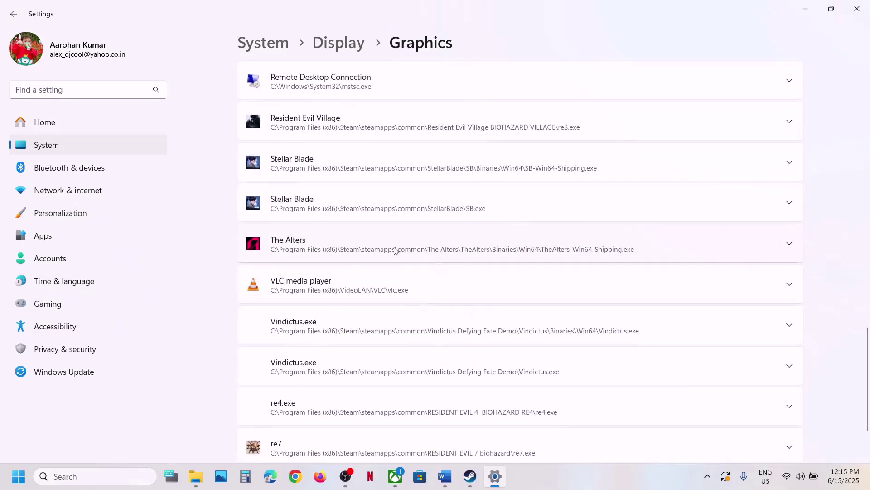
left_click(395, 251)
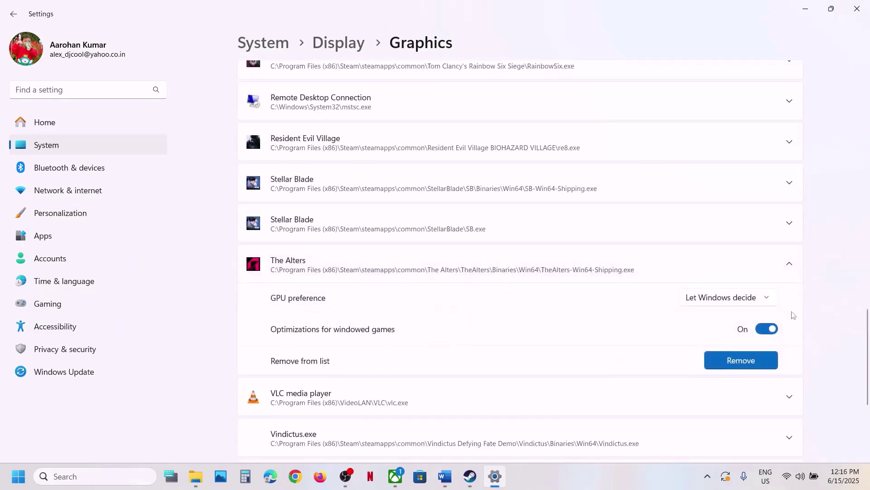
left_click(728, 305)
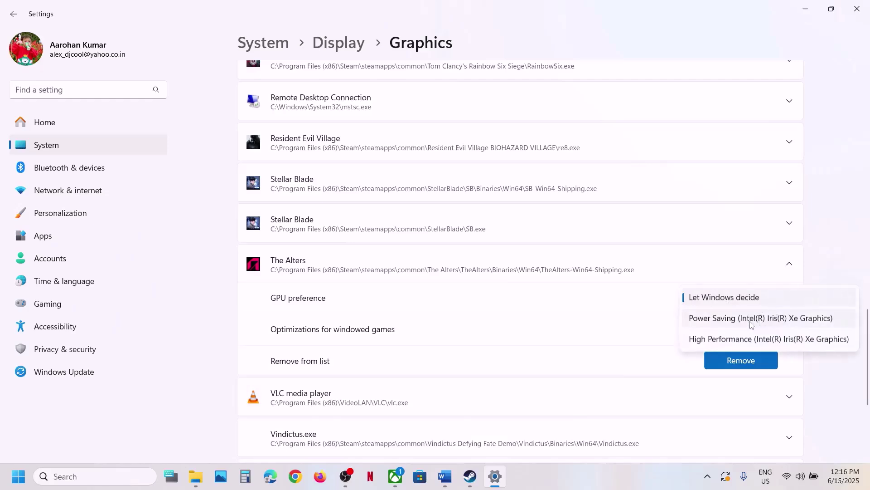
left_click(735, 340)
scroll(579, 236, "up", 7)
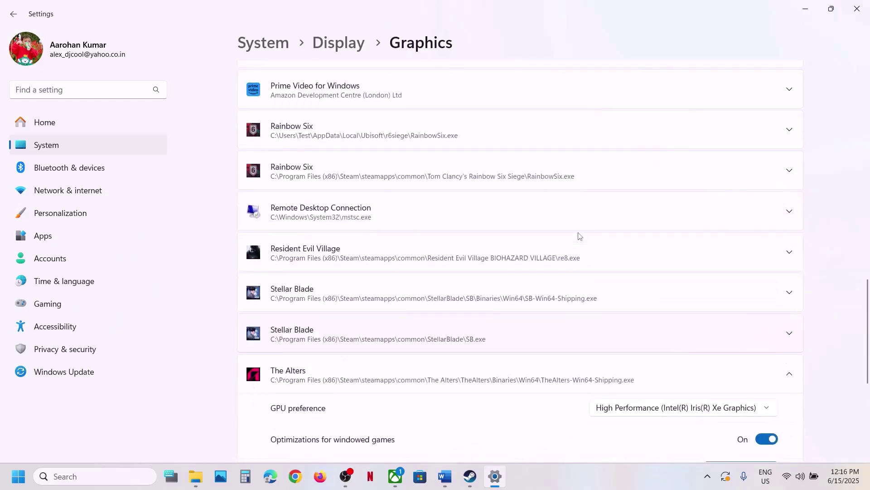
Add the TheAlters application from The Alters folder in Steam's common directory as a desktop app with custom graphics settings.
scroll(578, 235, "up", 8)
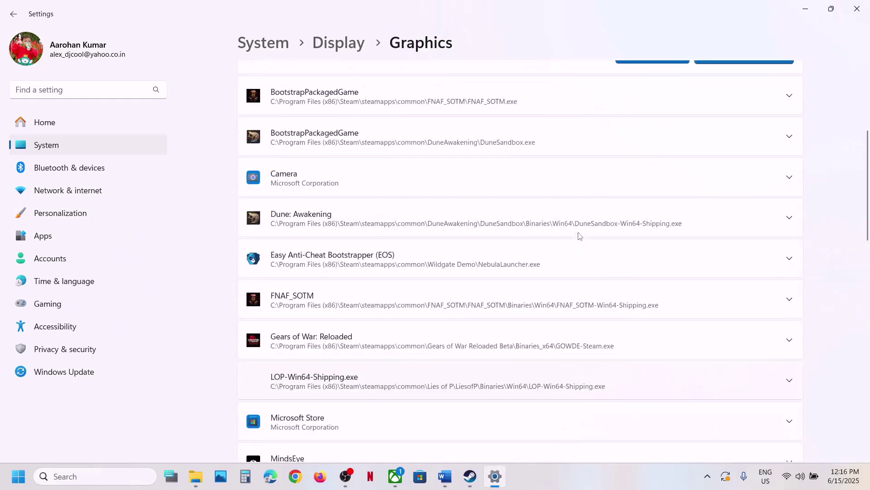
left_click(638, 191)
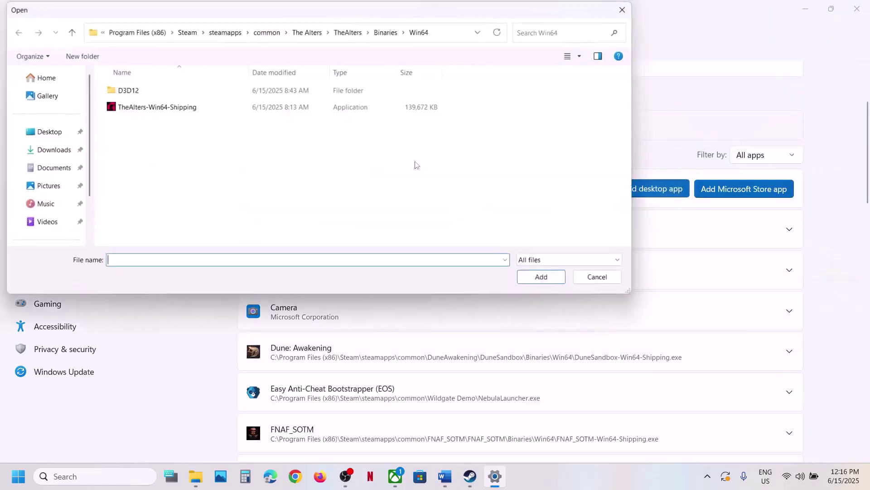
left_click(70, 31)
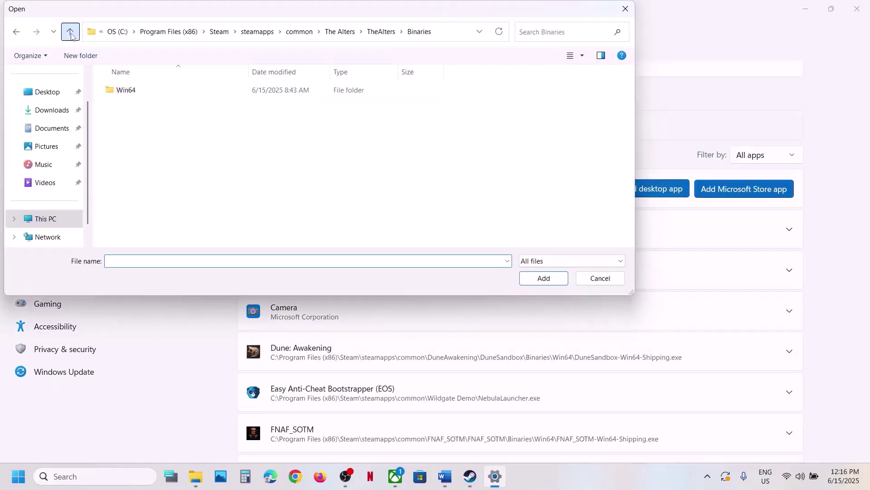
left_click(69, 31)
left_click(69, 31)
left_click(162, 123)
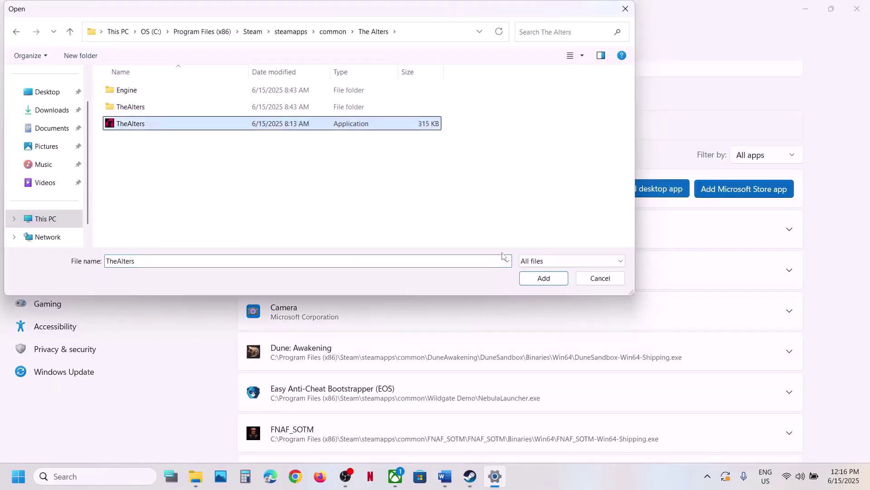
left_click(530, 280)
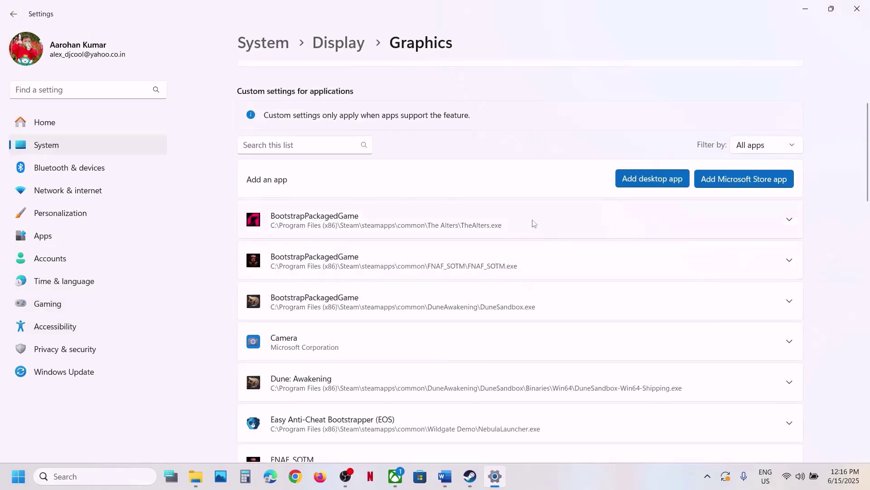
Set the GPU preference of the newly added TheAlters.exe to High Performance (Intel(R) Iris(R) Xe Graphics) and close Settings.
left_click(526, 218)
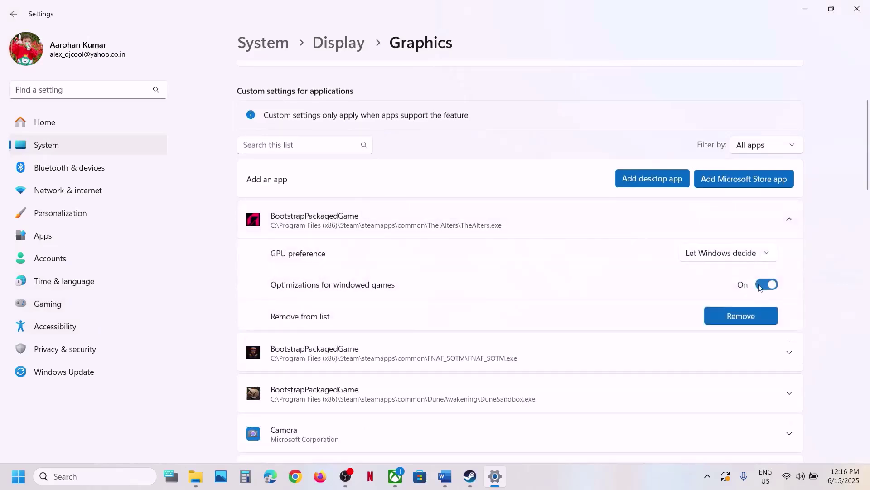
left_click(733, 253)
left_click(746, 294)
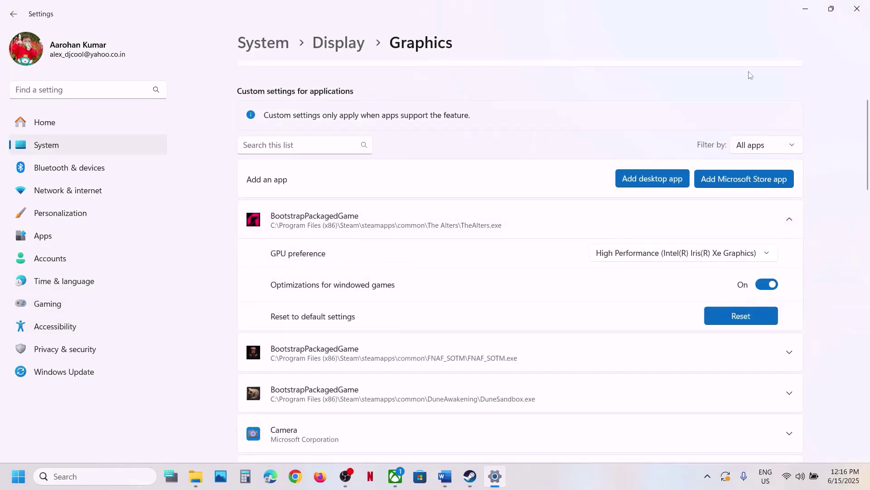
left_click(856, 8)
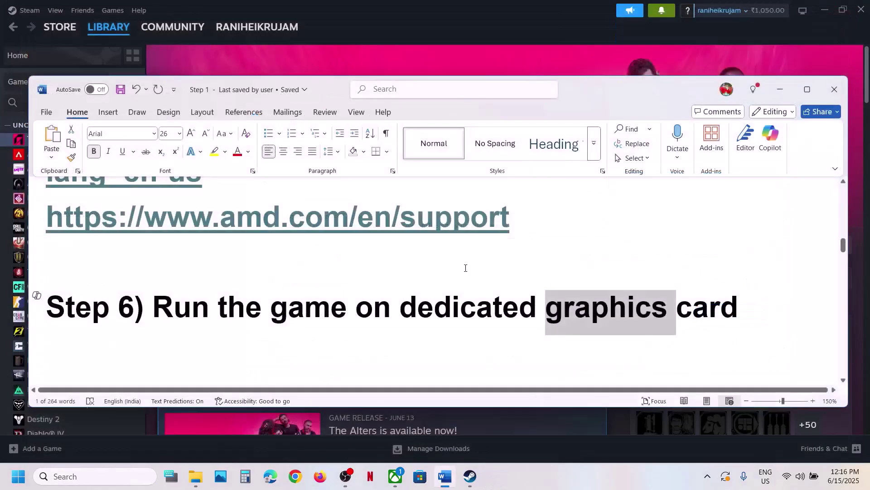
Search Windows for "graphic" and open Graphics settings again.
scroll(424, 300, "down", 1)
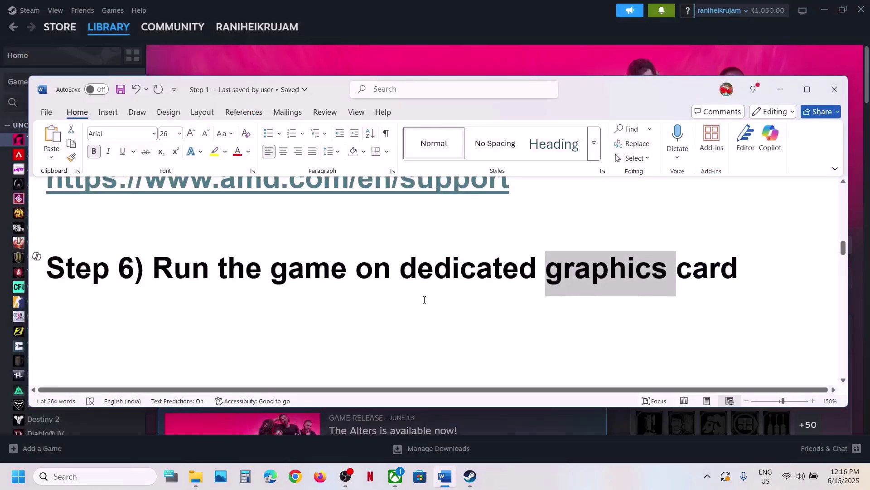
key("super+i")
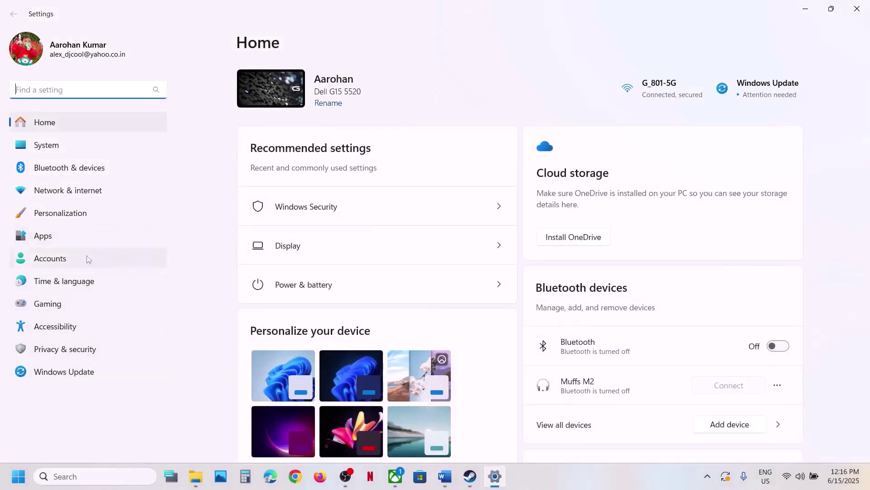
left_click(84, 477)
type("graphic")
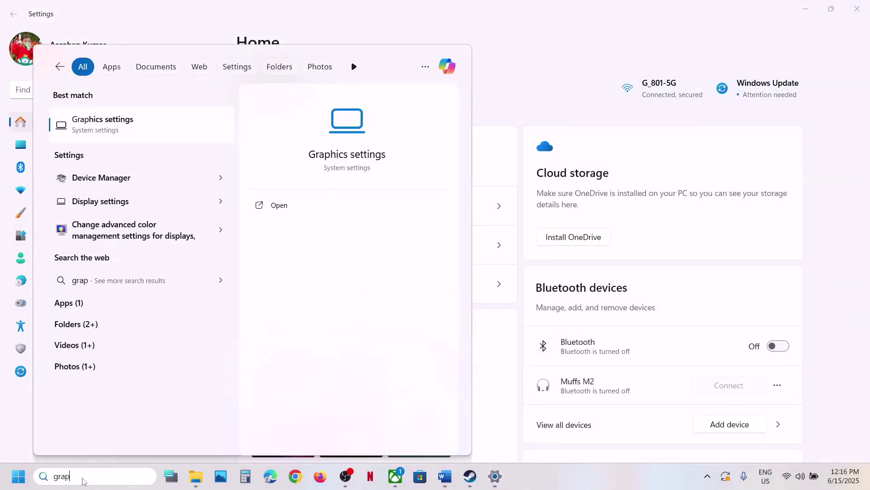
key("Return")
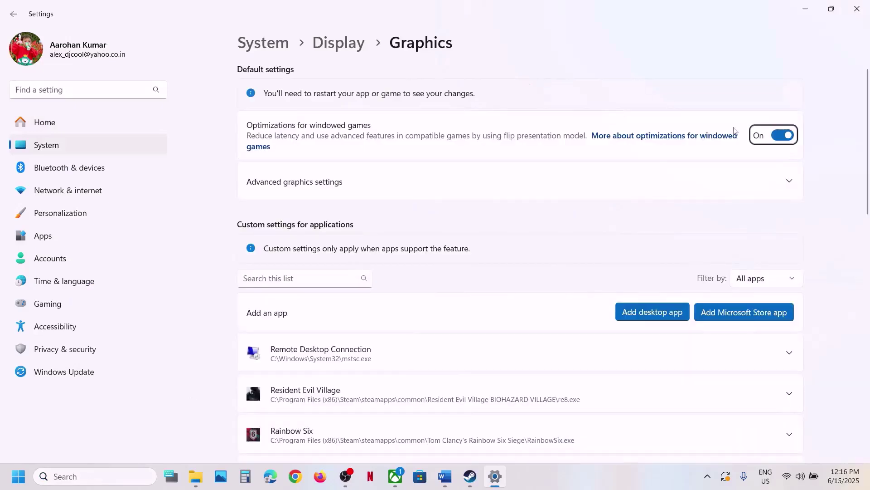
Add The Alters as a Microsoft Store app to the custom graphics settings list.
left_click(747, 320)
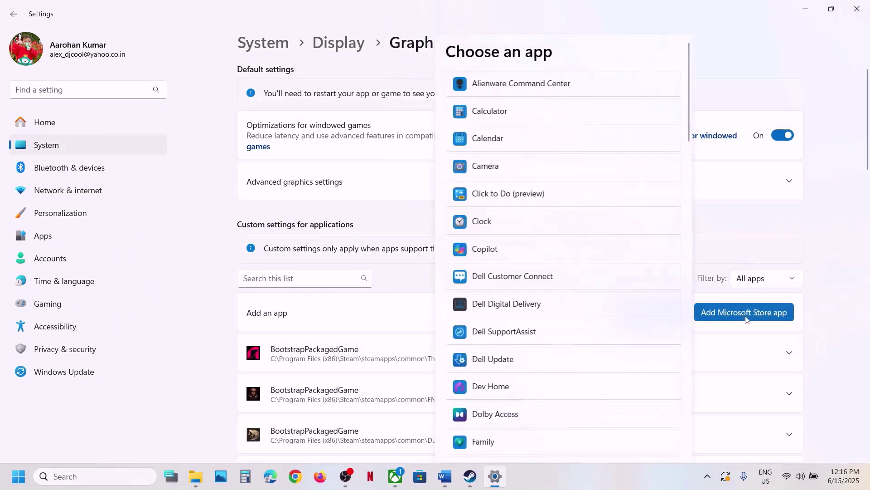
scroll(554, 270, "down", 10)
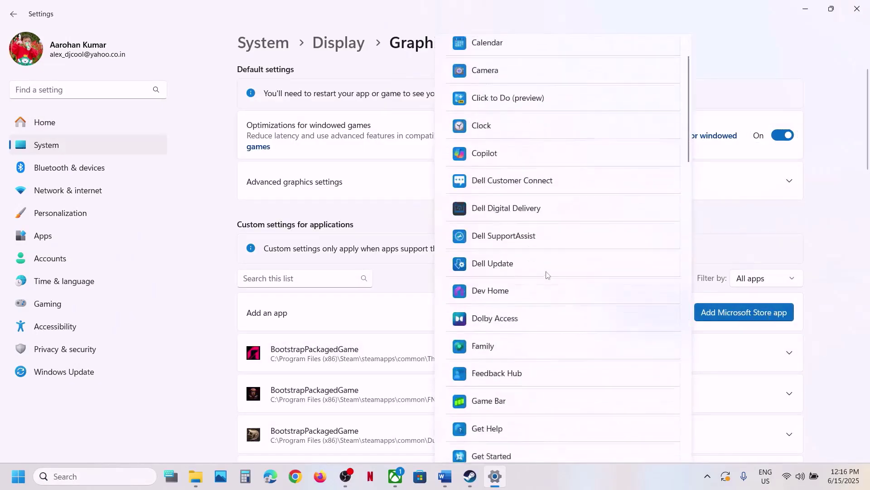
scroll(547, 275, "down", 12)
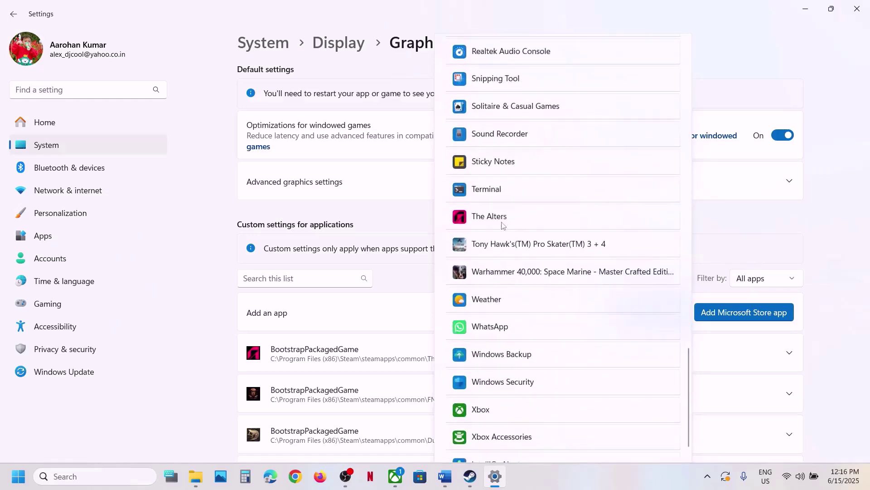
left_click(506, 221)
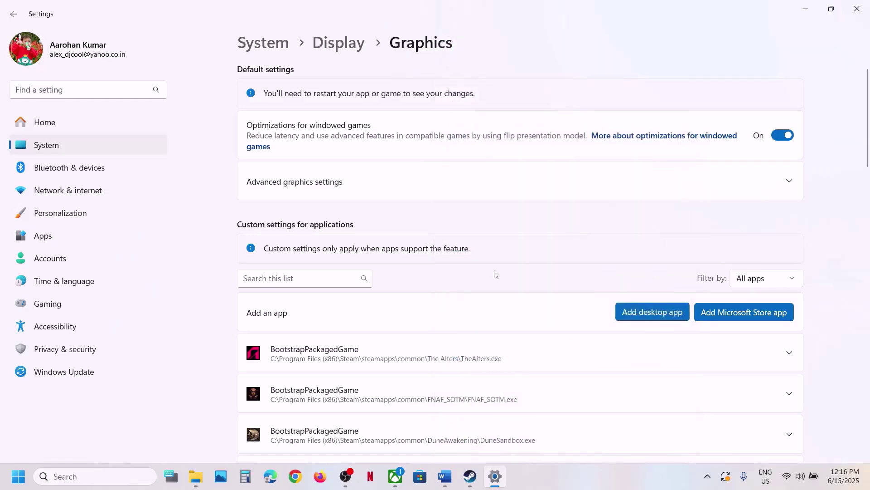
Set the GPU preference of the 11 bit studios Store version of The Alters to High Performance (Intel(R) Iris(R) Xe Graphics) and close Settings.
scroll(496, 274, "down", 15)
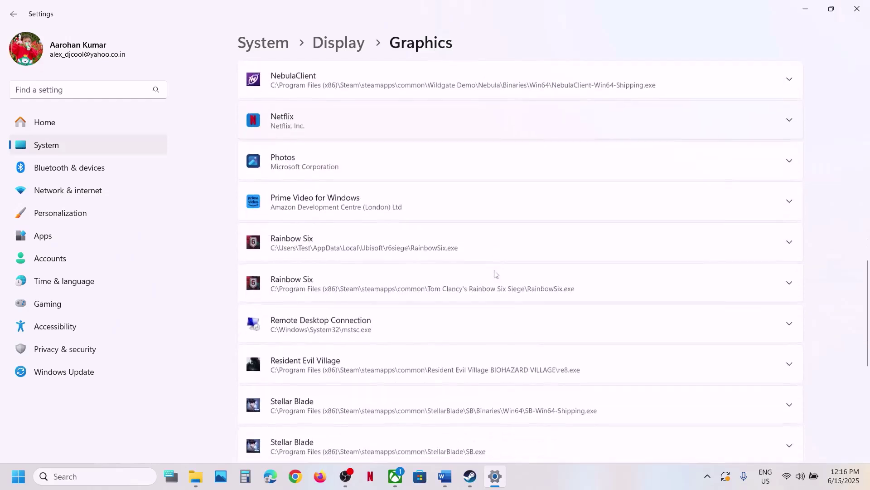
scroll(495, 273, "down", 4)
left_click(393, 295)
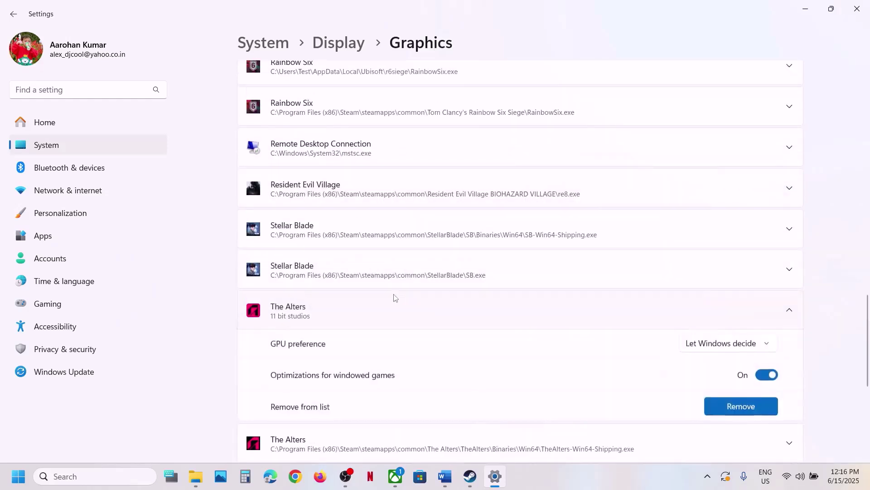
scroll(656, 307, "down", 1)
left_click(728, 284)
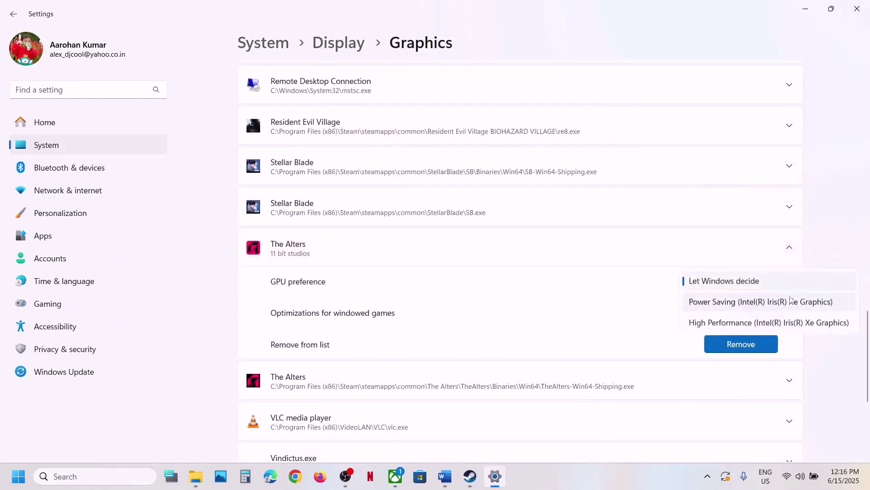
left_click(771, 322)
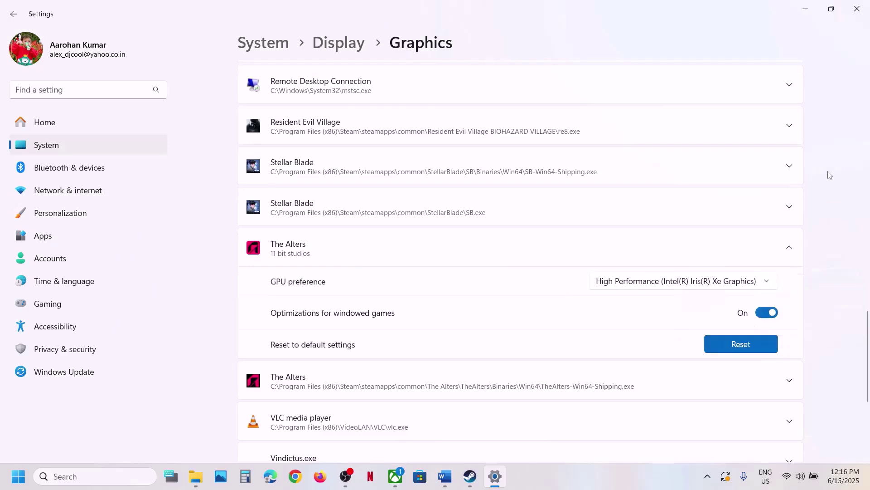
left_click(857, 9)
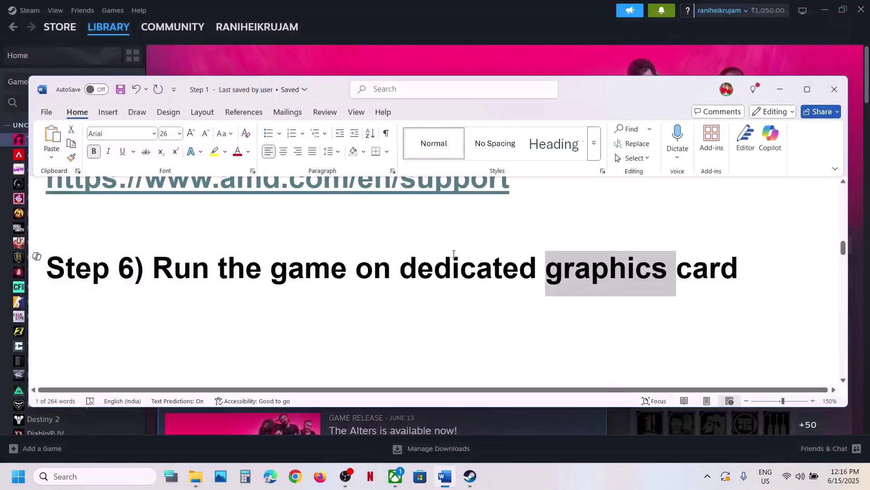
Read Step 7 of the Word document, then browse The Alters' local files from Steam and open TheAlters\Binaries\Win64.
scroll(453, 254, "down", 2)
scroll(454, 254, "down", 1)
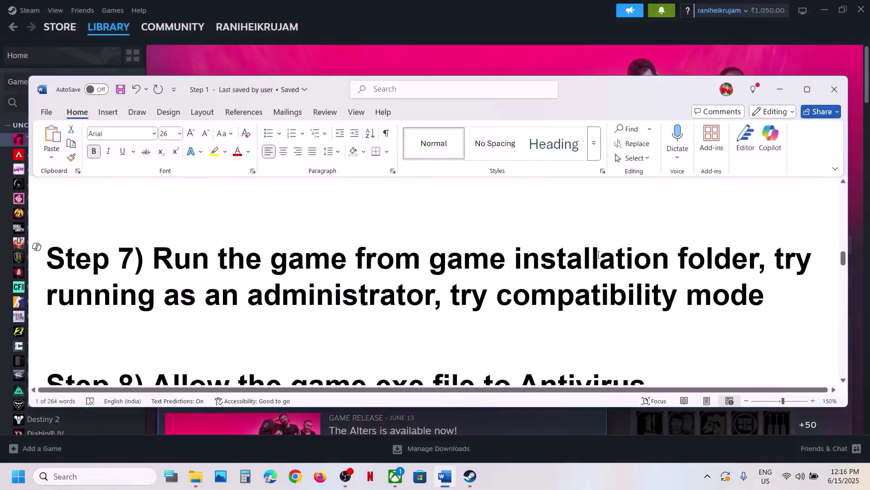
left_click_drag(599, 256, 431, 258)
left_click(451, 58)
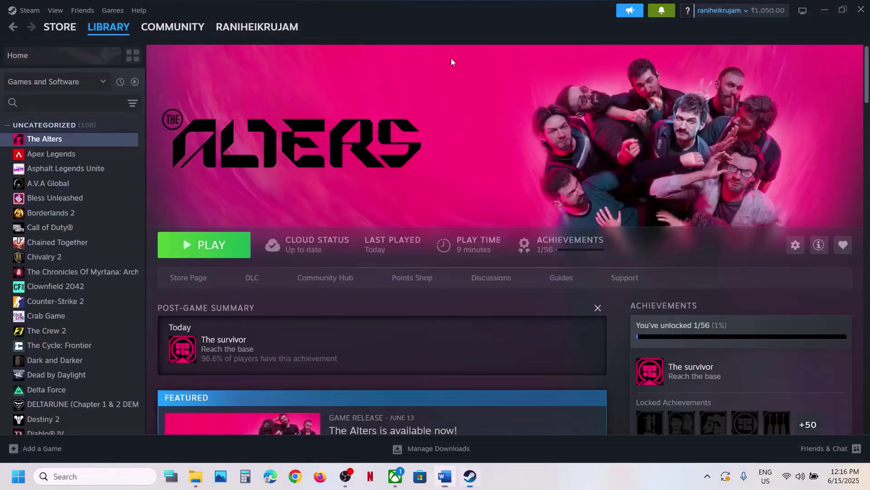
right_click(48, 141)
mouse_move(81, 208)
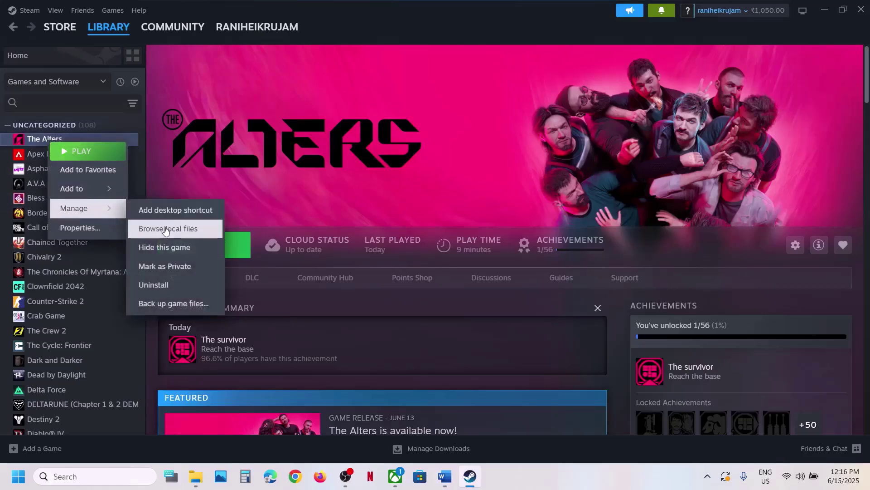
left_click(165, 227)
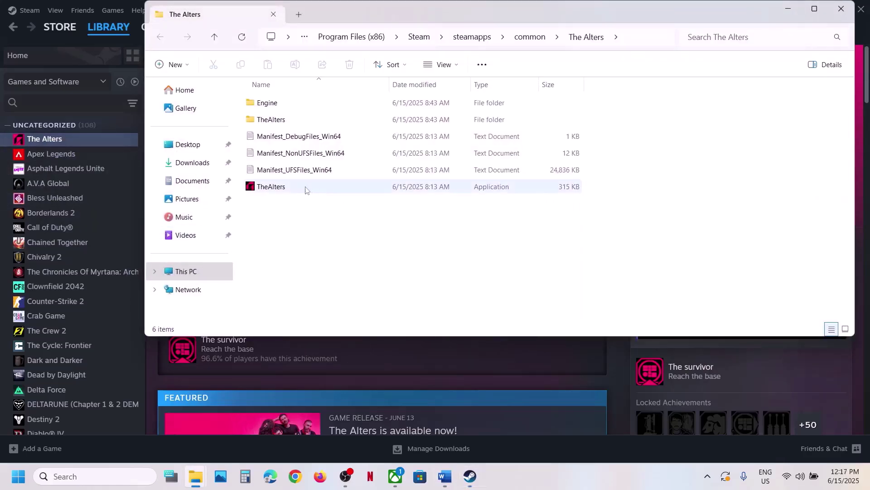
double_click(277, 120)
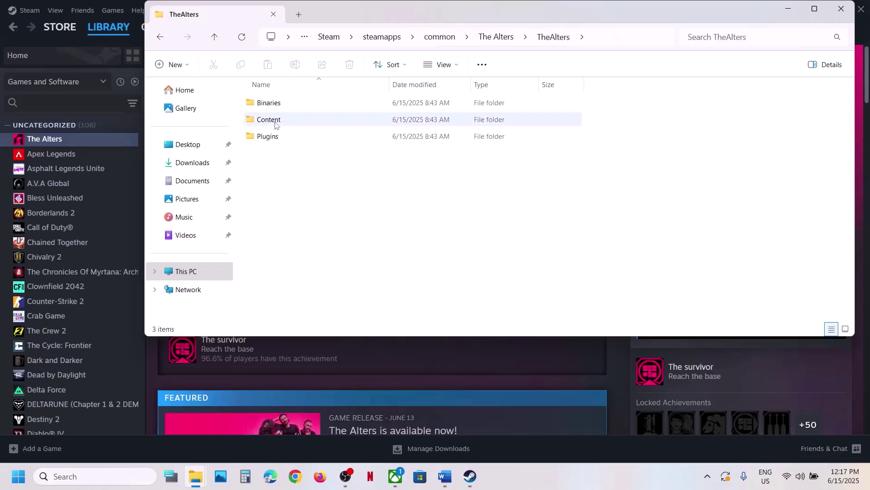
double_click(277, 104)
double_click(277, 103)
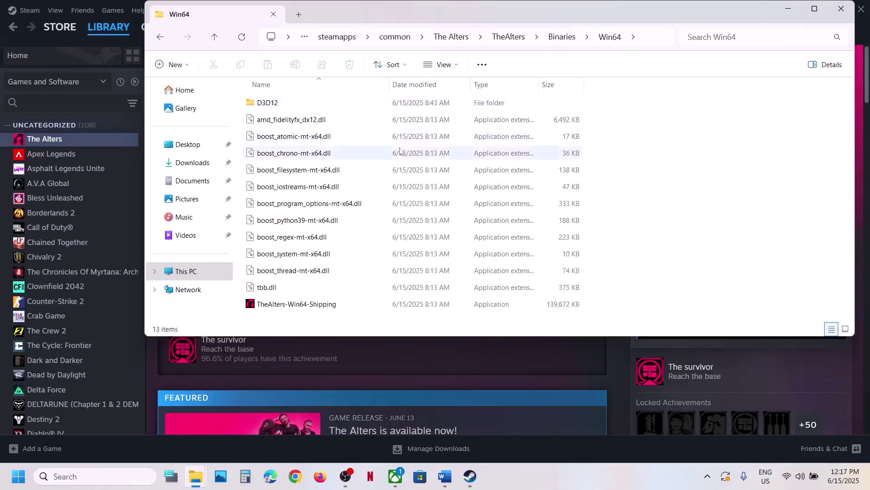
Set TheAlters-Win64-Shipping to run as an administrator in its compatibility properties and save the change.
right_click(332, 308)
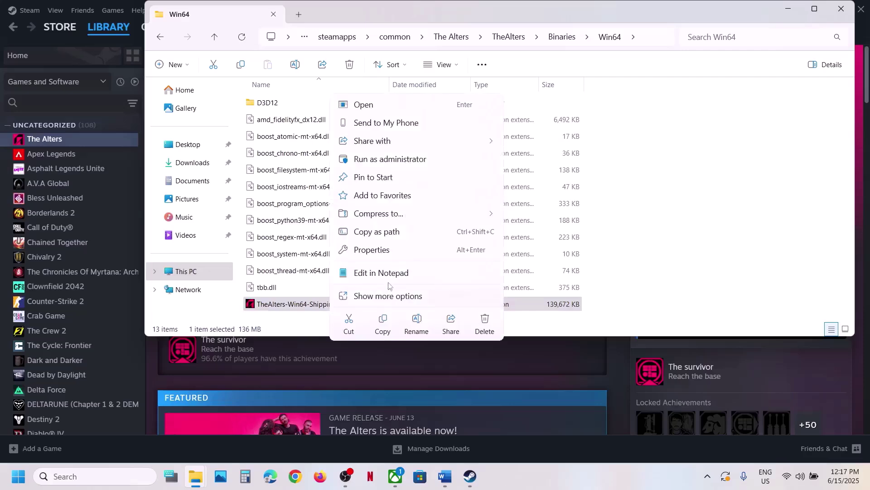
left_click(377, 249)
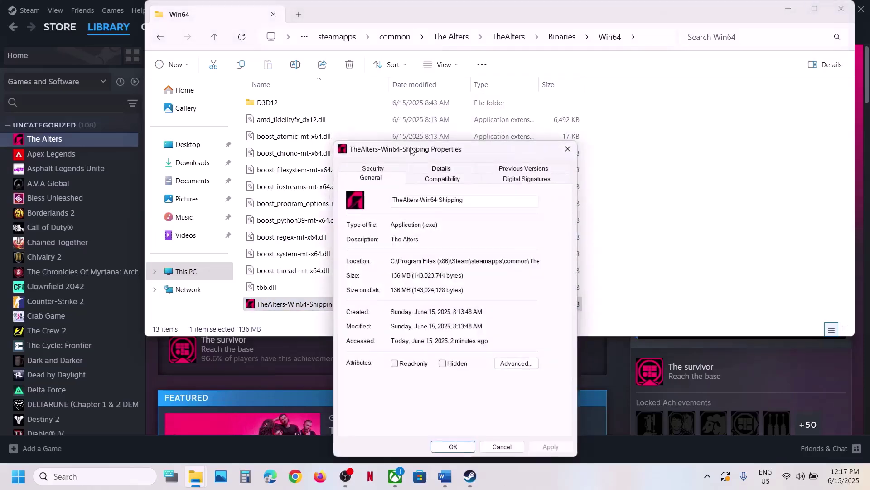
left_click(421, 180)
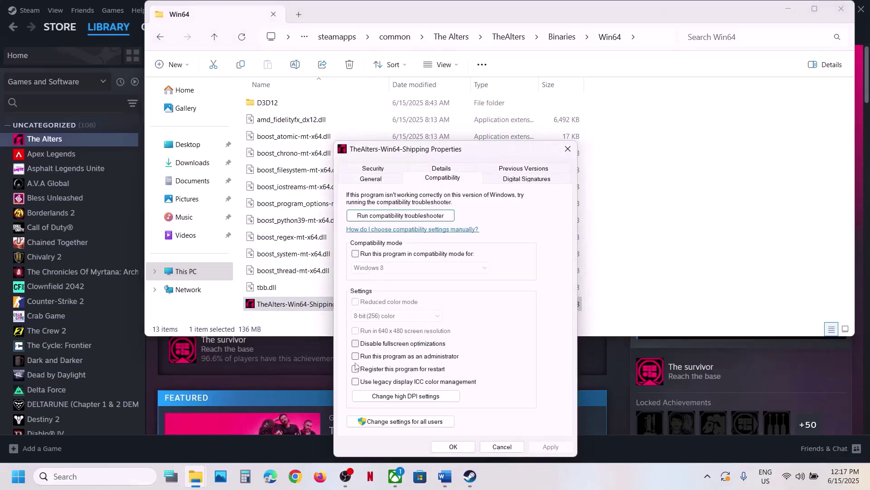
left_click(551, 446)
left_click(454, 447)
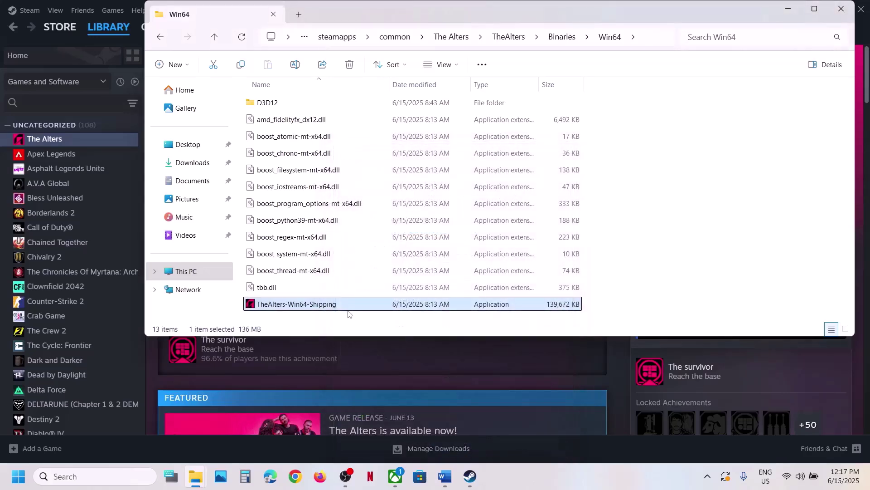
Reopen the compatibility properties of TheAlters-Win64-Shipping and apply compatibility mode for Windows 8.
right_click(349, 304)
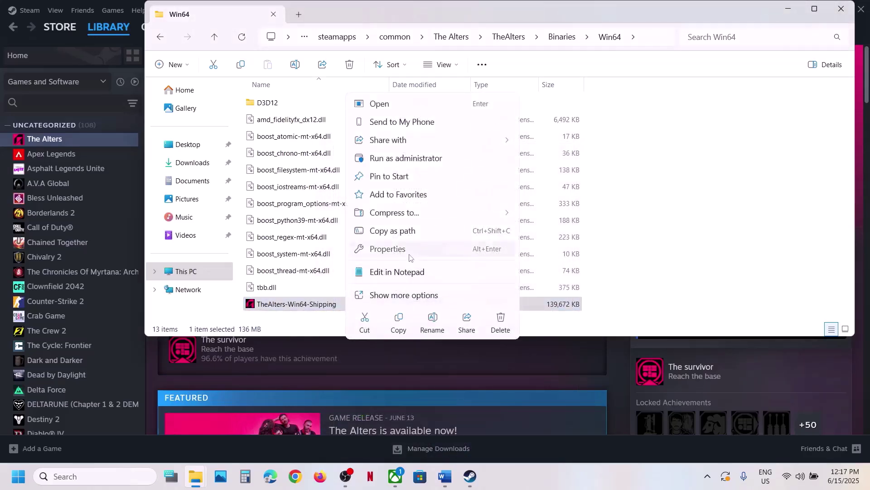
left_click(389, 249)
left_click(447, 179)
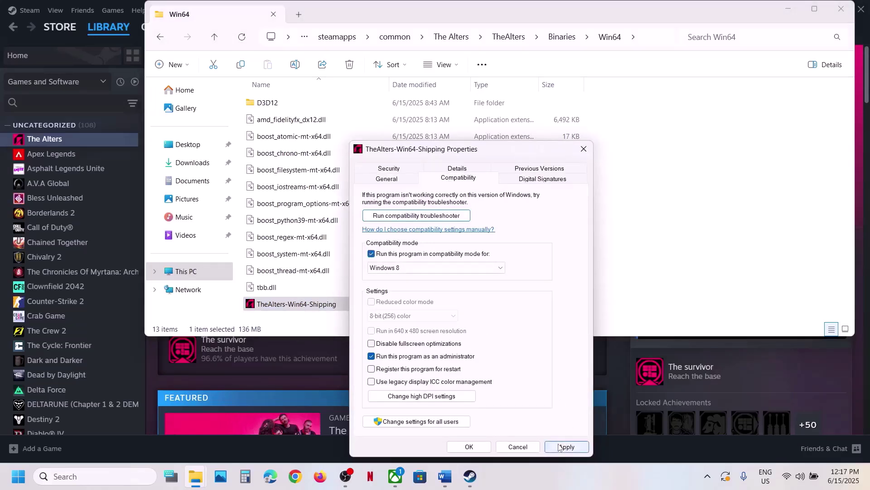
left_click(560, 448)
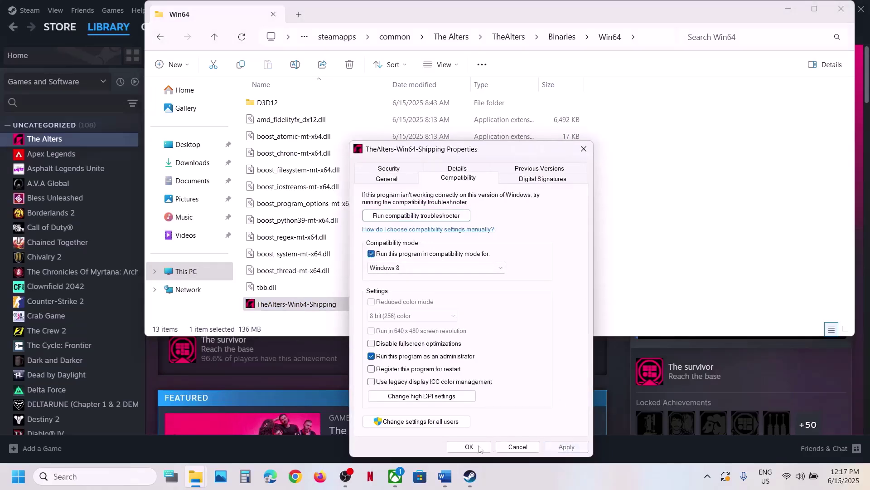
Choose another Windows version for the compatibility mode of TheAlters-Win64-Shipping, apply it and close the properties.
left_click(438, 269)
left_click(410, 300)
left_click(564, 448)
left_click(567, 447)
left_click(469, 446)
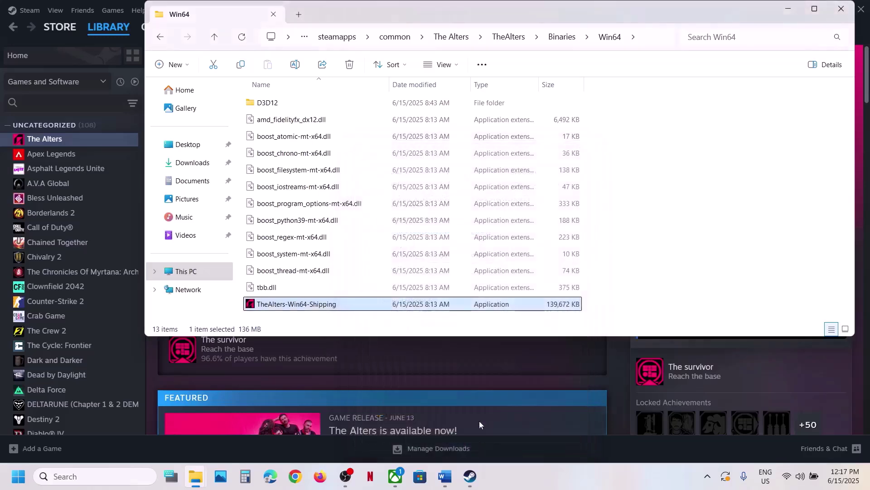
Turn off compatibility mode and the run-as-administrator setting for TheAlters-Win64-Shipping, apply the change and close its folder.
right_click(300, 310)
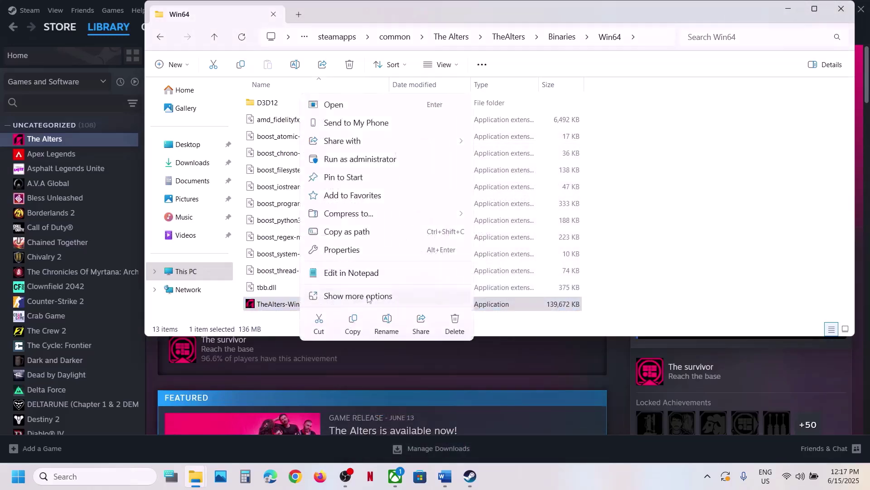
left_click(363, 257)
left_click(412, 177)
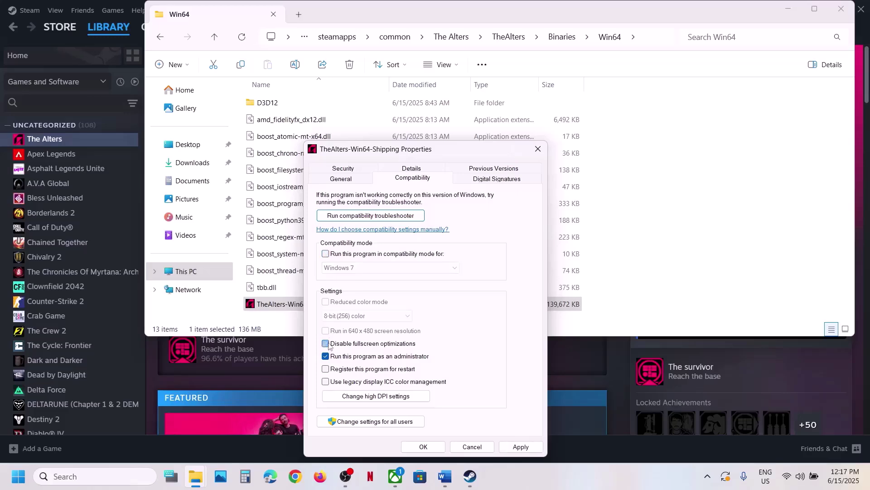
left_click(521, 447)
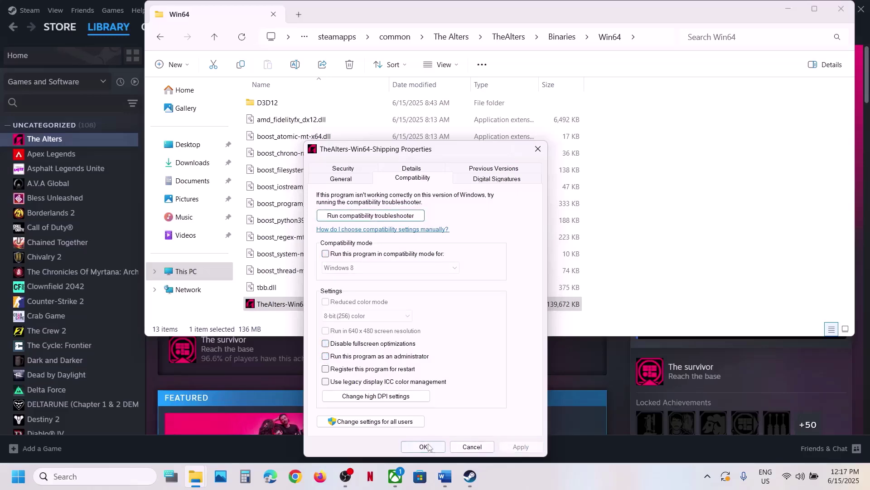
left_click(428, 447)
left_click(428, 392)
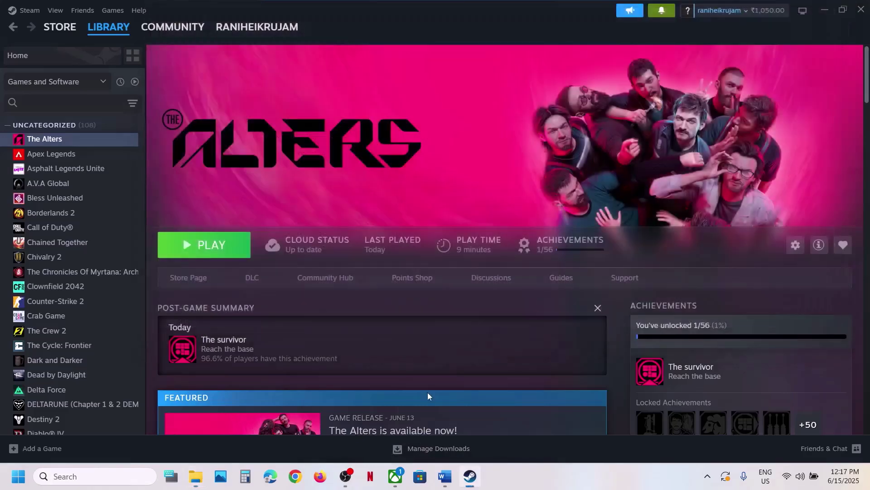
Switch to the Xbox app, open the file management options of The Alters and browse to its installation location.
left_click(401, 474)
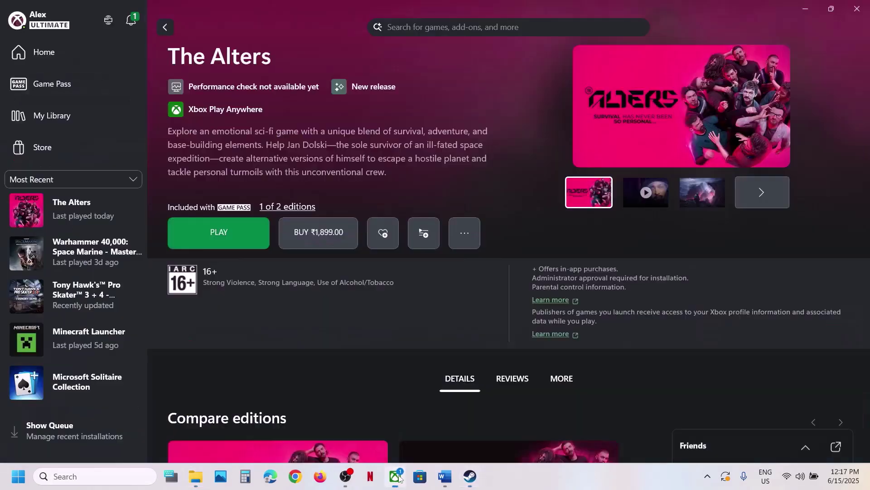
right_click(83, 207)
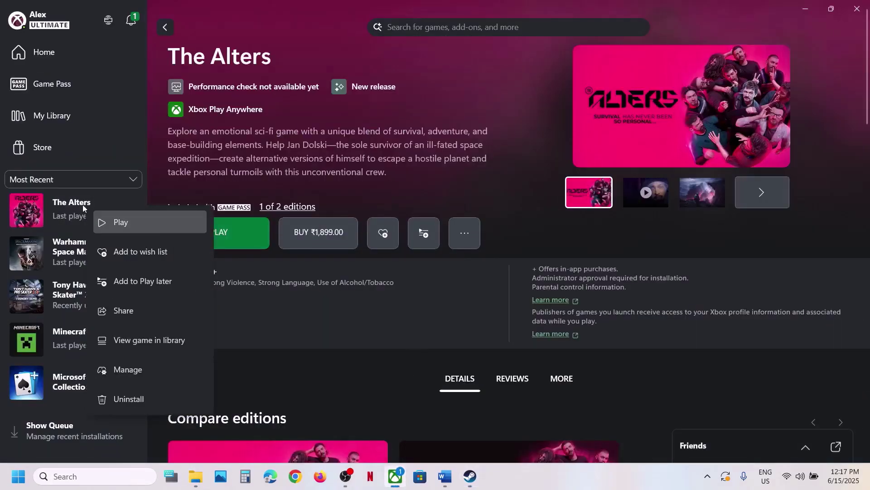
left_click(137, 370)
left_click(473, 108)
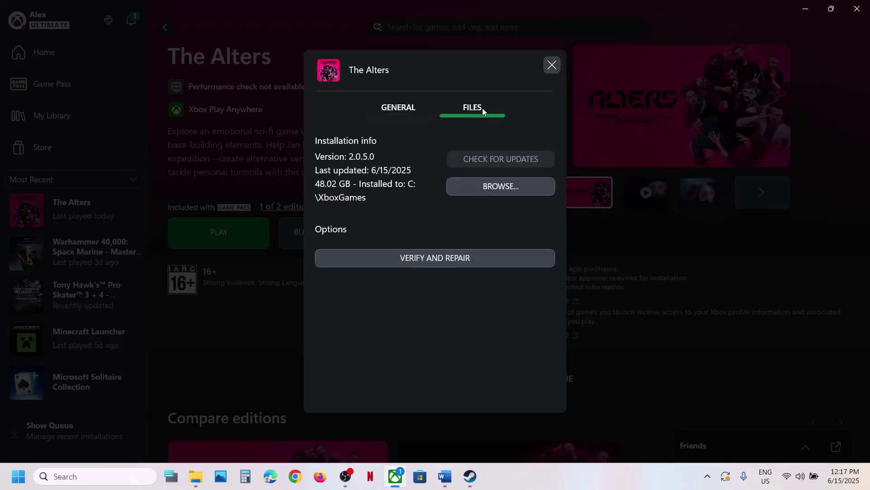
left_click(512, 189)
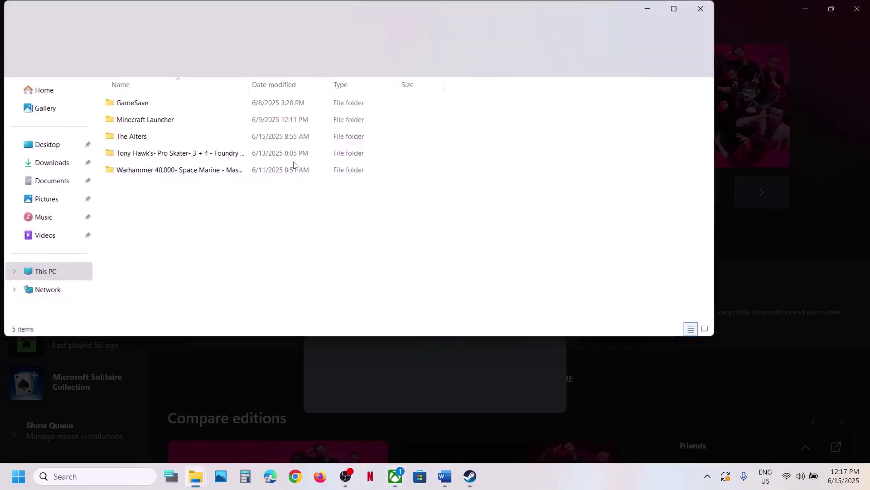
Locate gamelaunchhelper in The Alters\Content, then close the folder window.
double_click(143, 137)
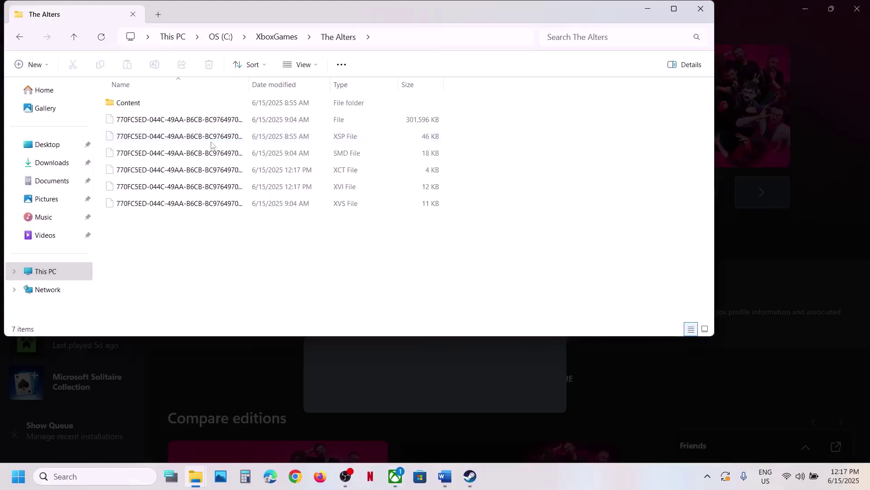
double_click(143, 104)
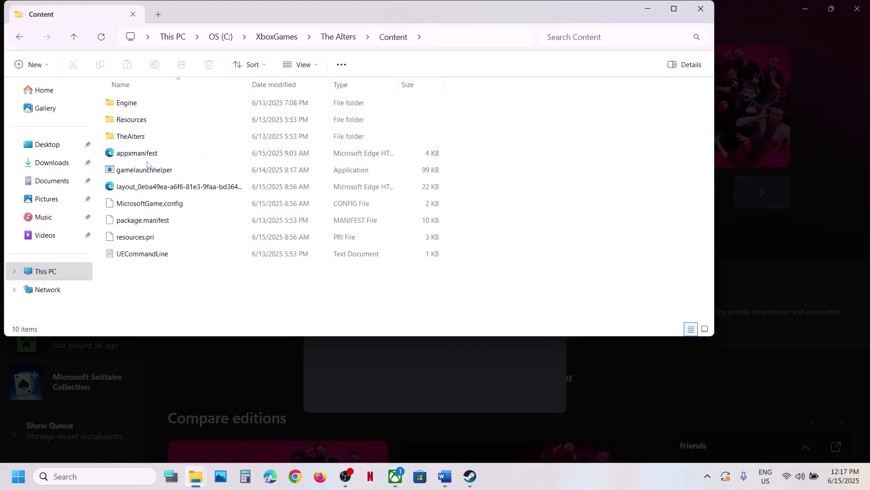
left_click(141, 171)
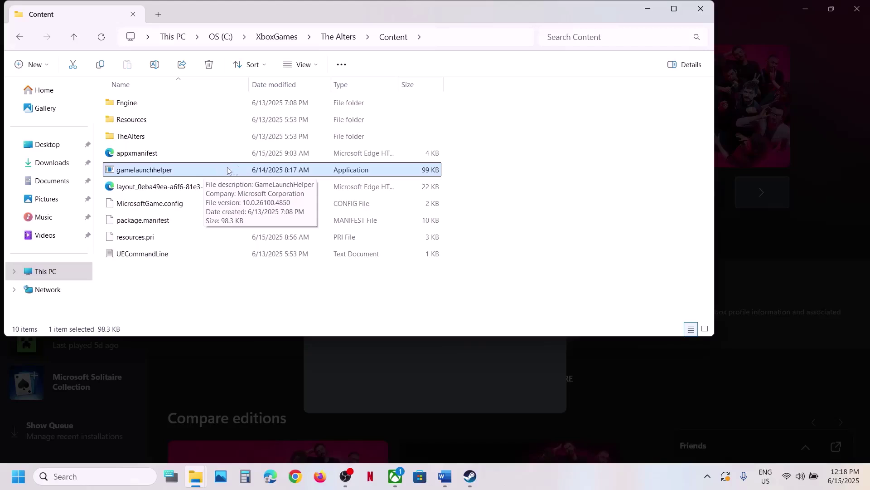
left_click(707, 11)
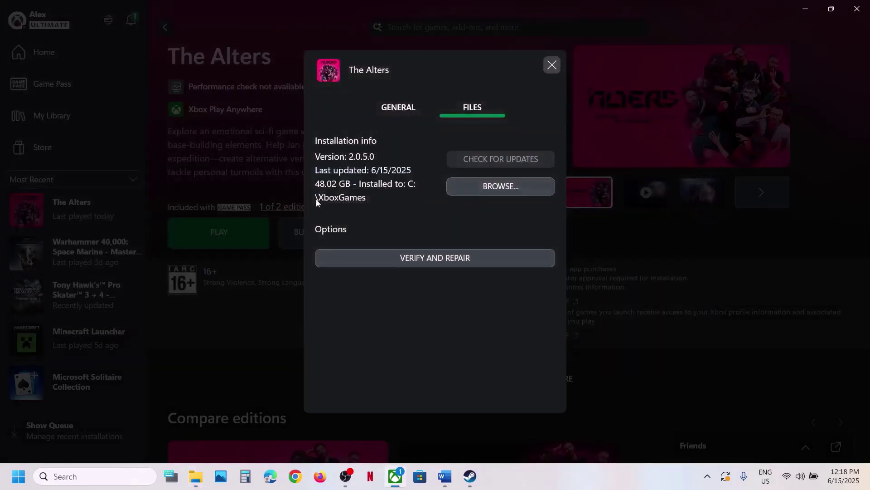
Create a desktop shortcut for The Alters from its general management options and close the dialog.
left_click(405, 114)
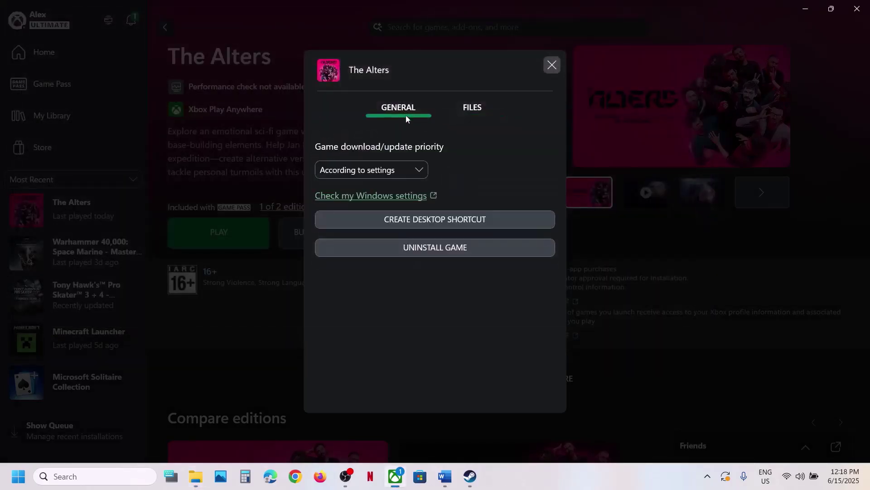
left_click(450, 219)
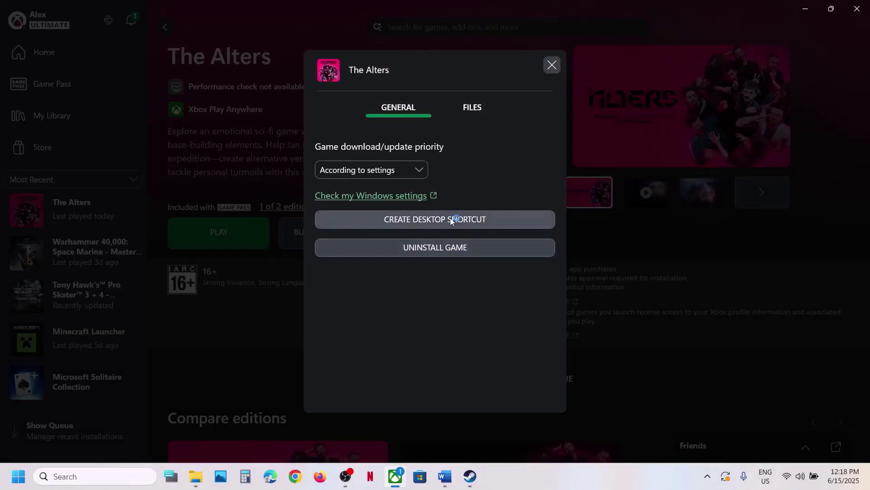
left_click(551, 66)
Show the desktop, move The Alters shortcut to an empty area and run it as an administrator.
key("super+d")
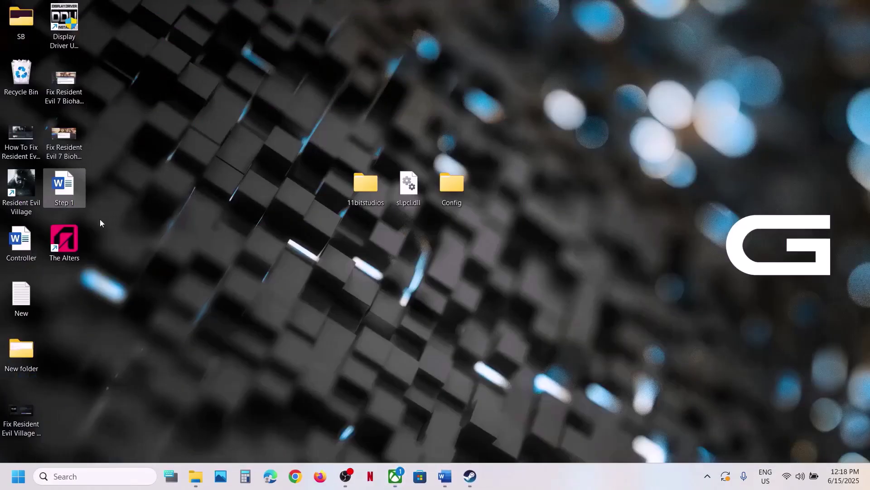
left_click_drag(64, 242, 246, 124)
right_click(246, 124)
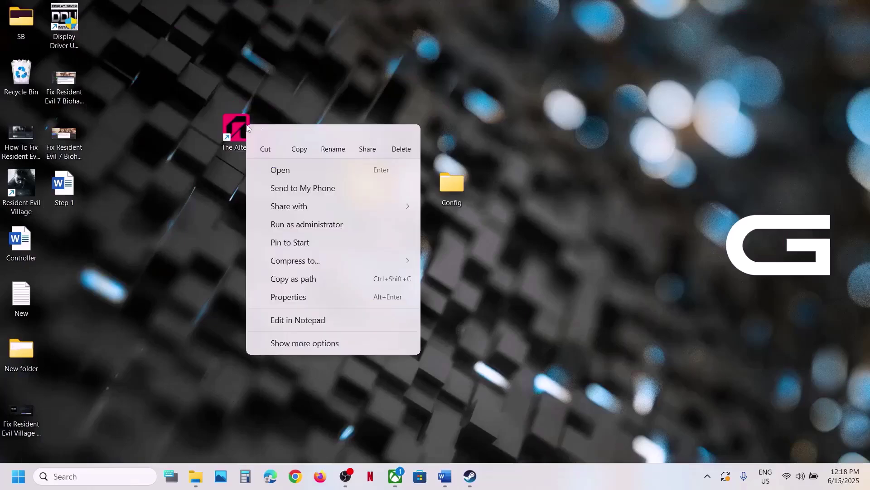
left_click(331, 229)
Return to the Word document and highlight Step 8 about allowing the game exe file through antivirus and firewall.
left_click(471, 482)
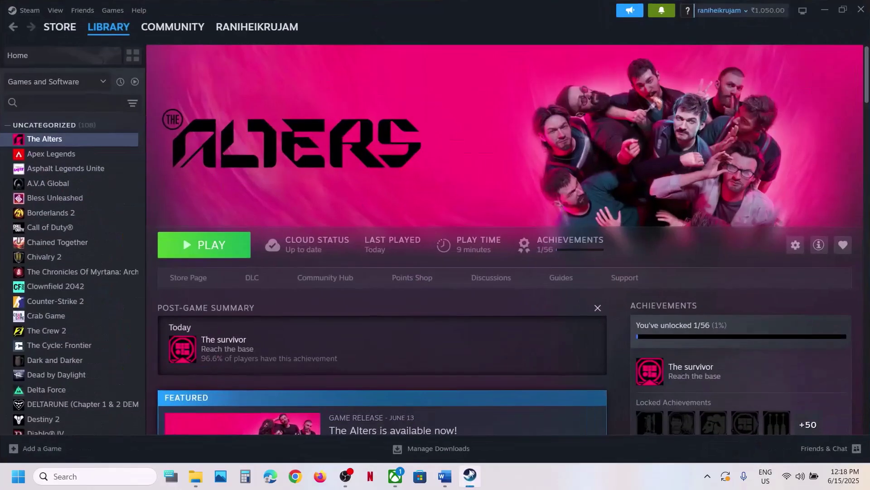
left_click(444, 477)
scroll(374, 310, "down", 2)
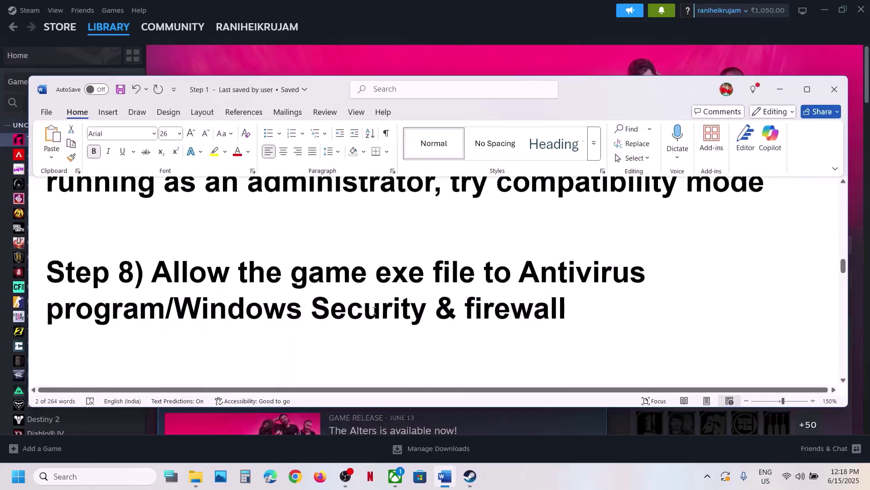
left_click_drag(152, 272, 567, 311)
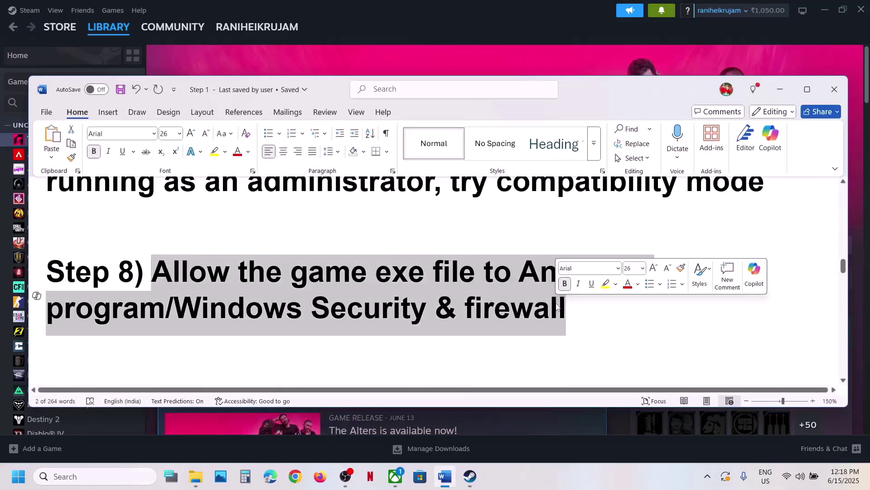
Open Windows Settings and go through Privacy & security and Windows Security to Virus & threat protection.
left_click(492, 47)
key("super+i")
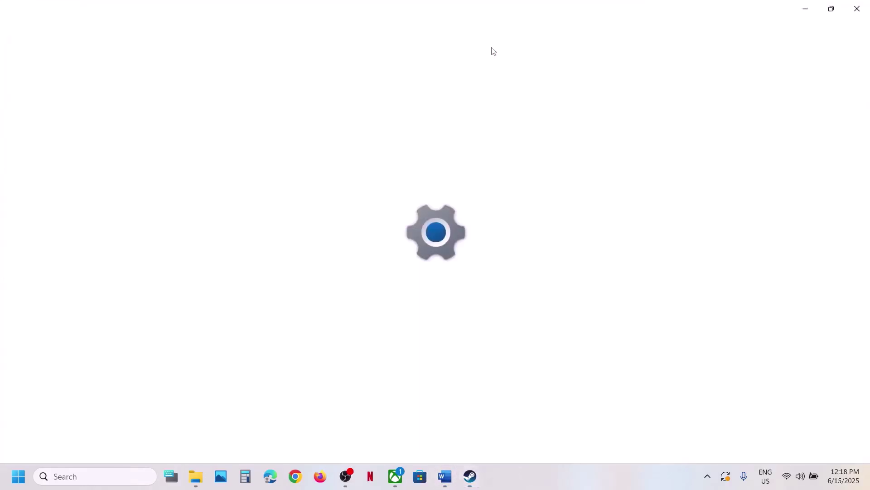
left_click(80, 352)
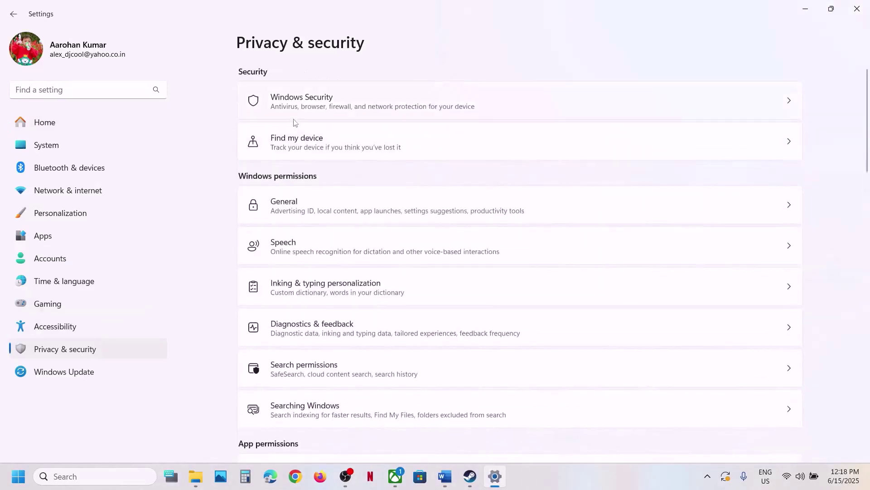
left_click(336, 113)
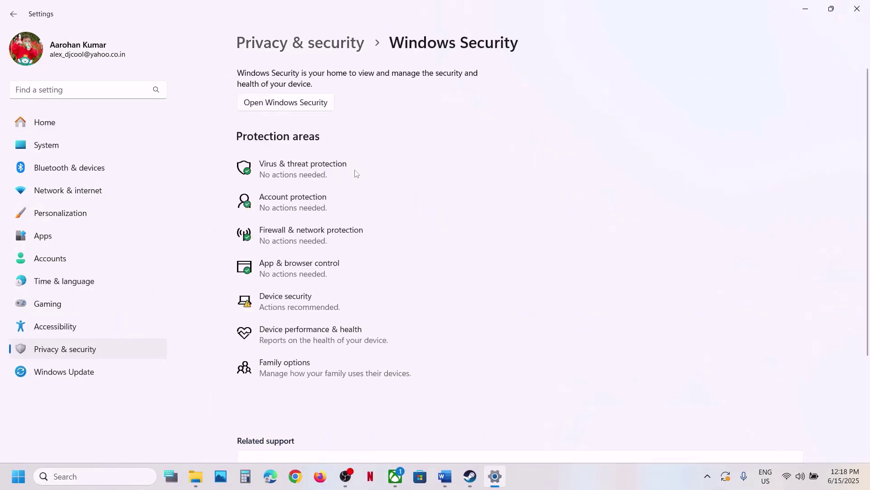
left_click(333, 169)
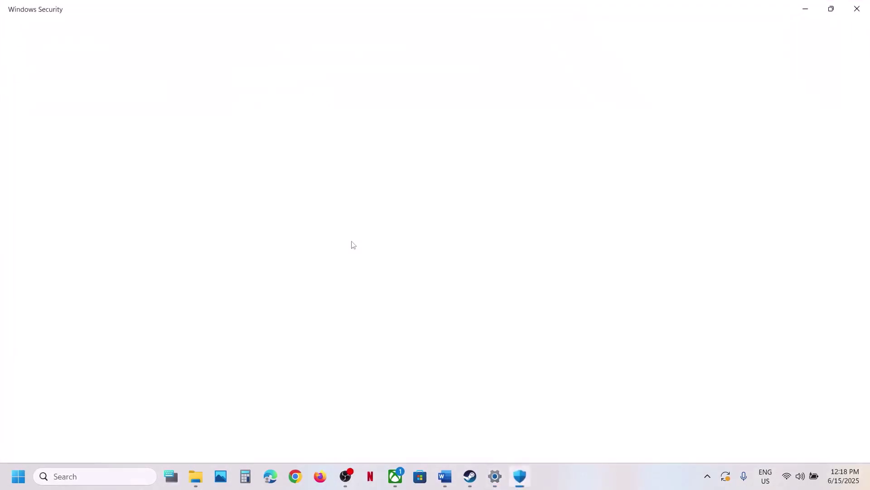
Open the list of apps allowed through Controlled folder access under Ransomware protection and approve the permission request.
scroll(354, 245, "down", 5)
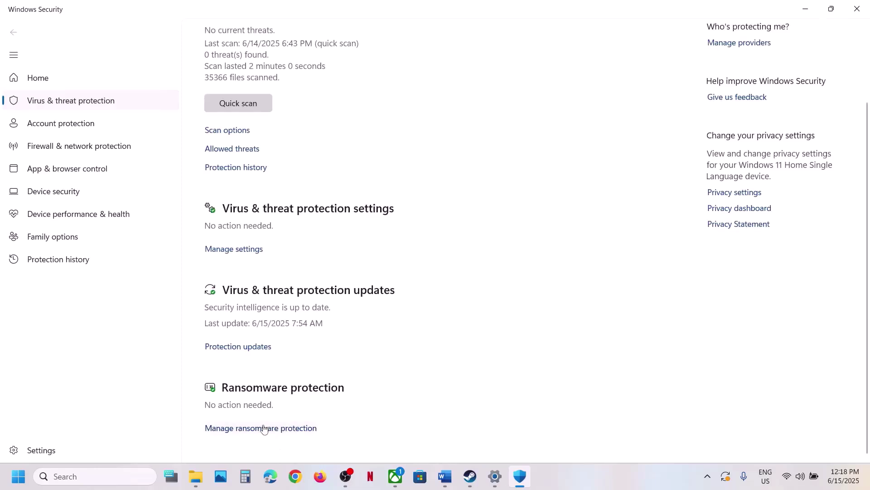
left_click(264, 428)
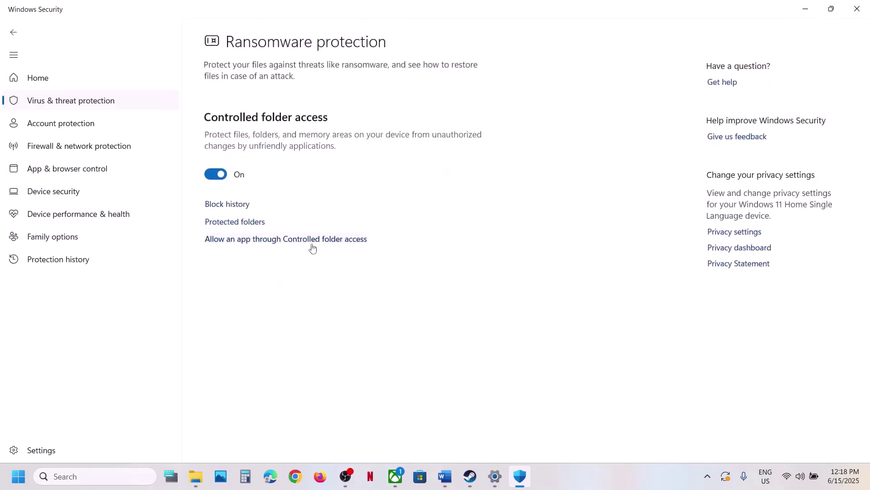
left_click(311, 244)
left_click(392, 333)
scroll(393, 334, "down", 2)
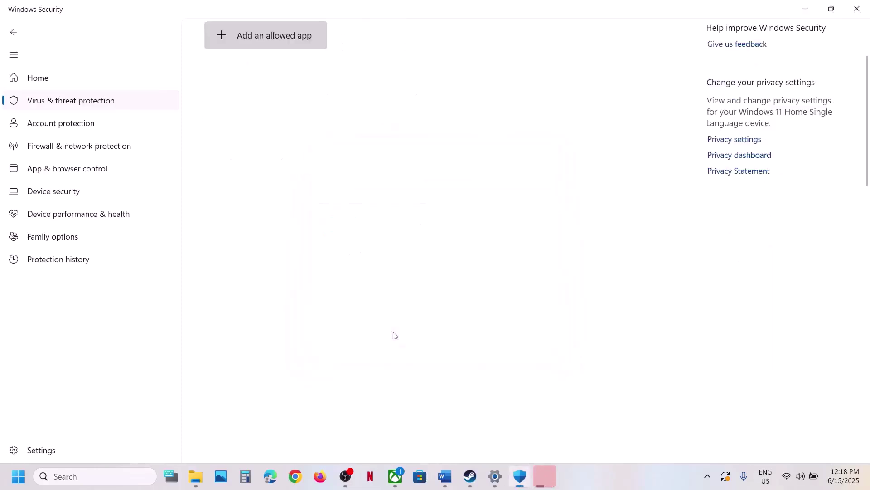
Add the TheAlters application from steamapps\common\The Alters as an allowed app for Controlled folder access.
left_click(320, 43)
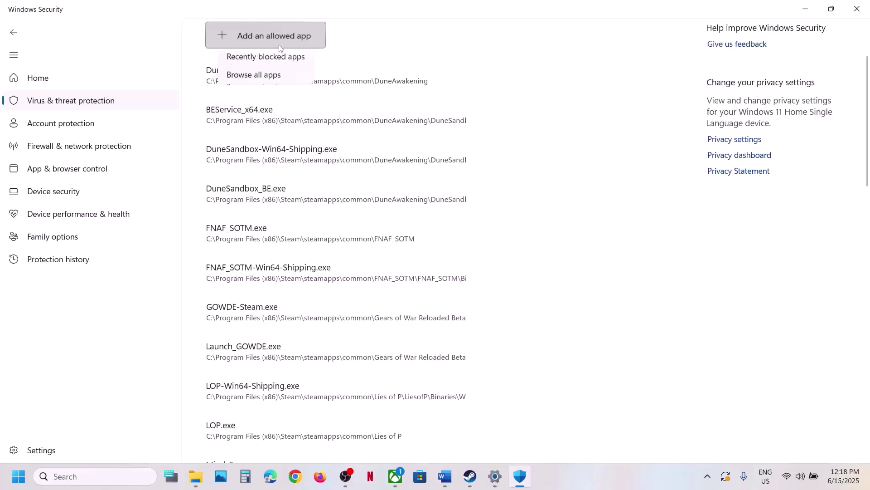
left_click(299, 80)
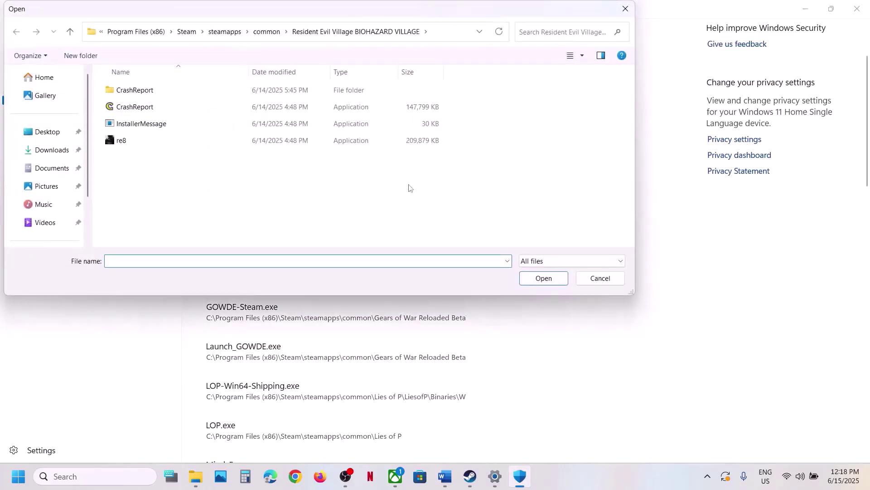
left_click(261, 35)
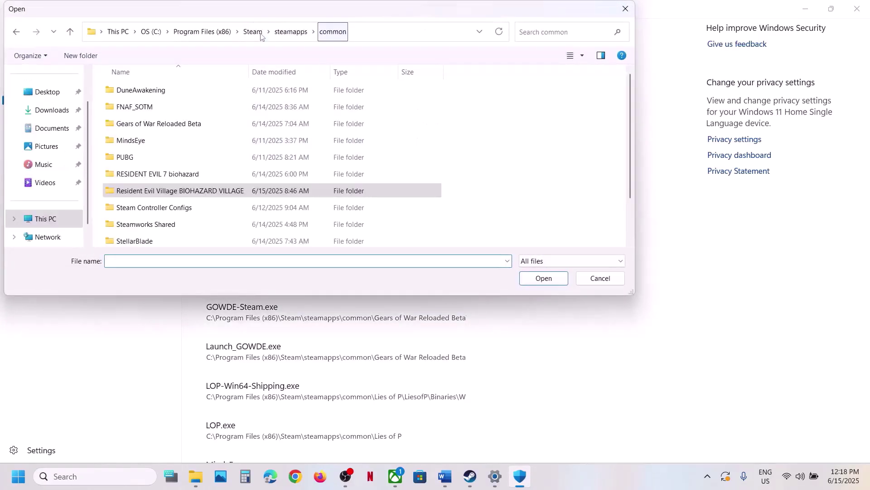
scroll(171, 208, "down", 1)
left_click(199, 159)
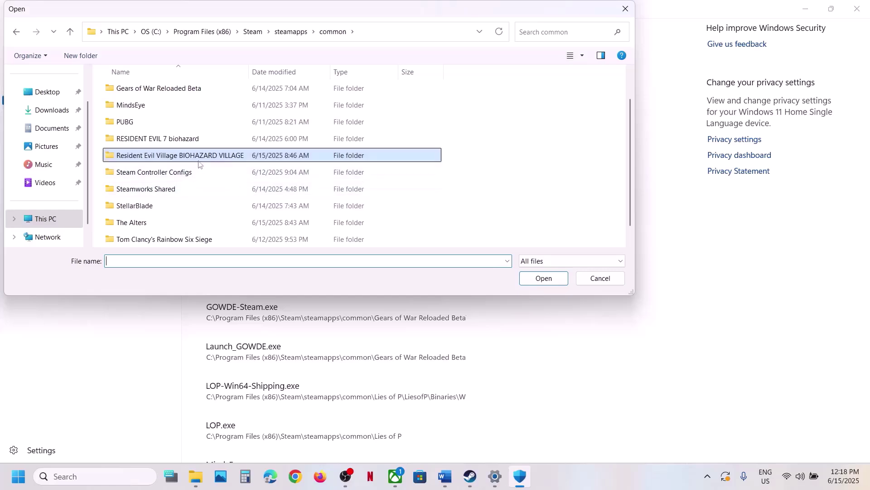
double_click(138, 223)
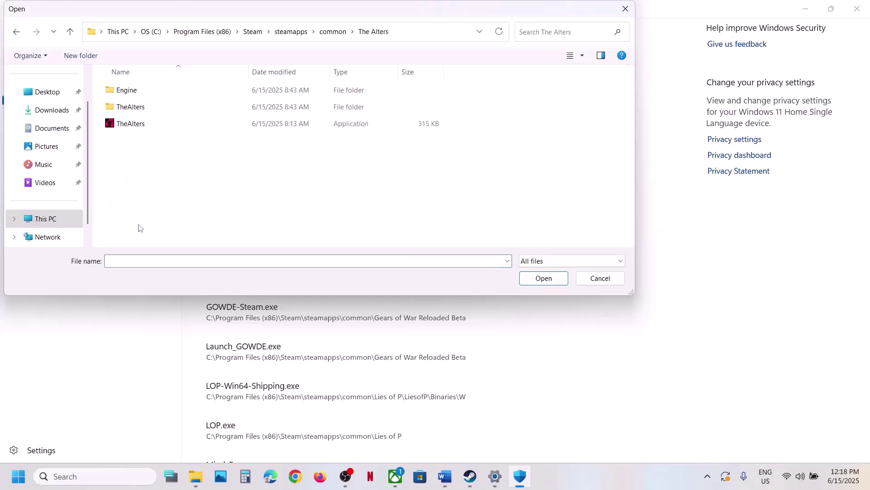
left_click(162, 129)
left_click(546, 279)
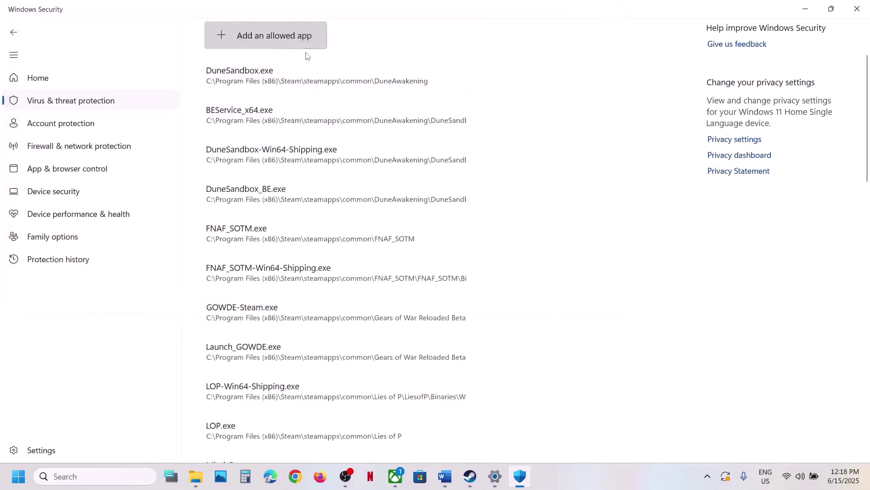
Add TheAlters-Win64-Shipping from The Alters\TheAlters\Binaries\Win64 as an allowed app for Controlled folder access.
left_click(291, 38)
left_click(285, 80)
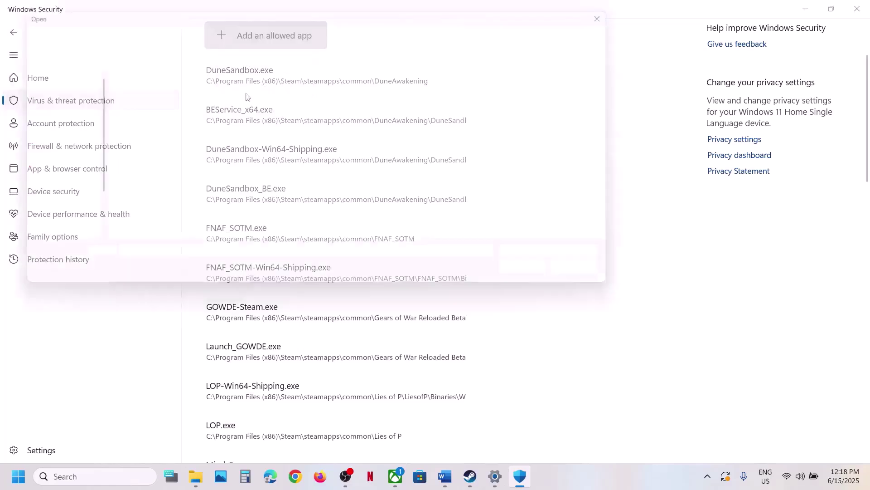
left_click(139, 110)
double_click(139, 109)
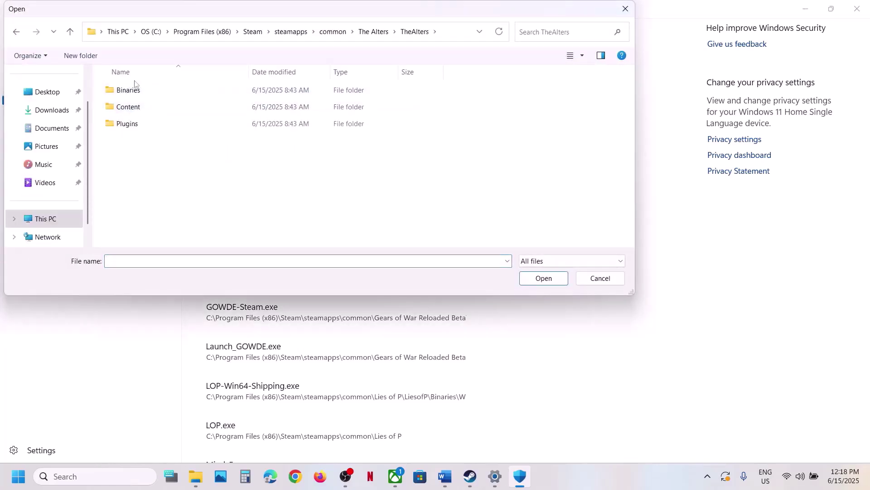
double_click(136, 90)
double_click(136, 90)
left_click(180, 109)
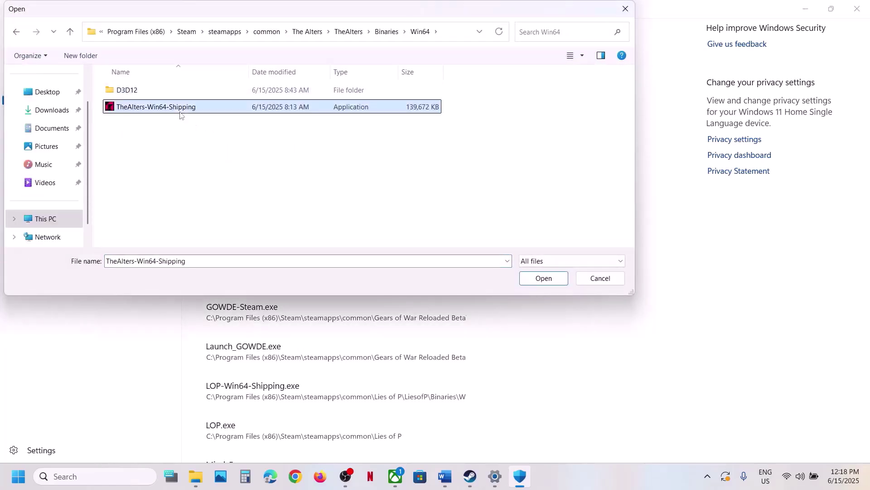
left_click(544, 278)
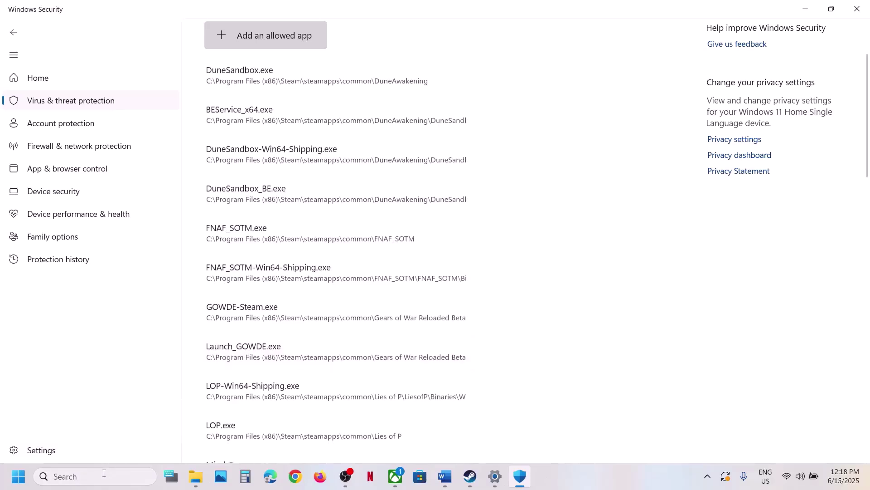
Open Control Panel's Windows Defender Firewall allowed apps list under System and Security and unlock its settings for changes.
left_click(104, 476)
type("control")
key("Return")
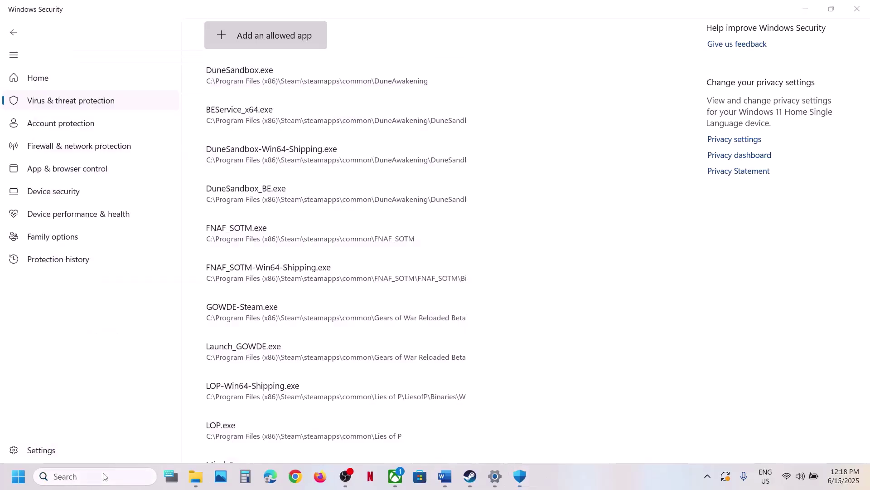
left_click(317, 171)
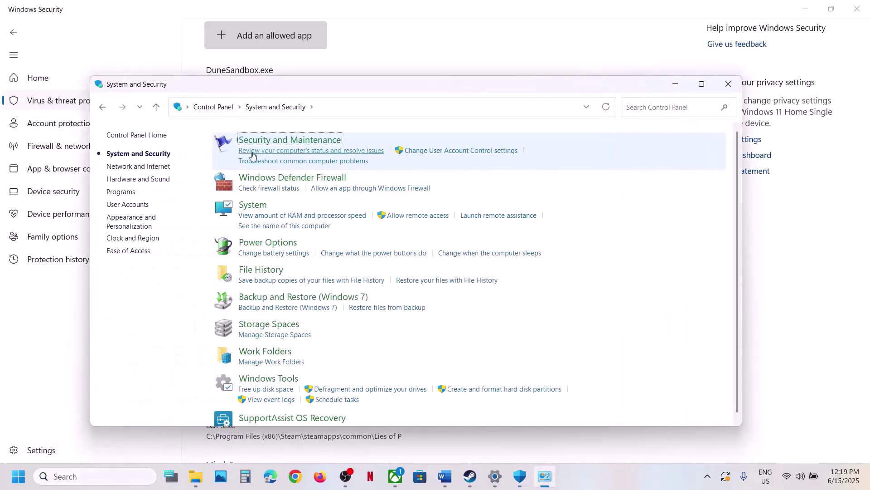
left_click(311, 182)
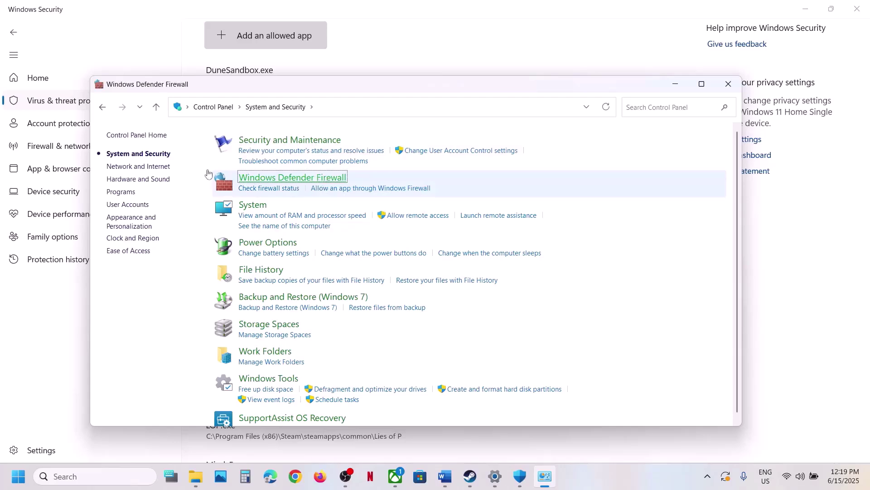
left_click(160, 168)
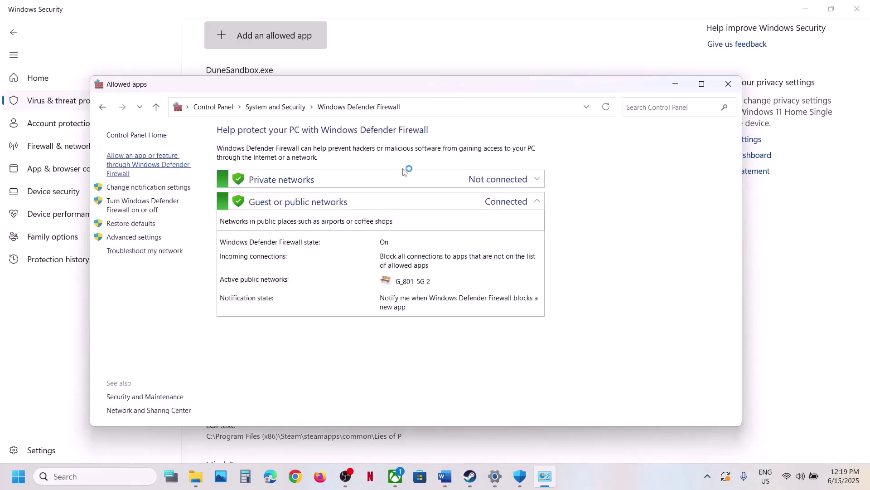
left_click(553, 167)
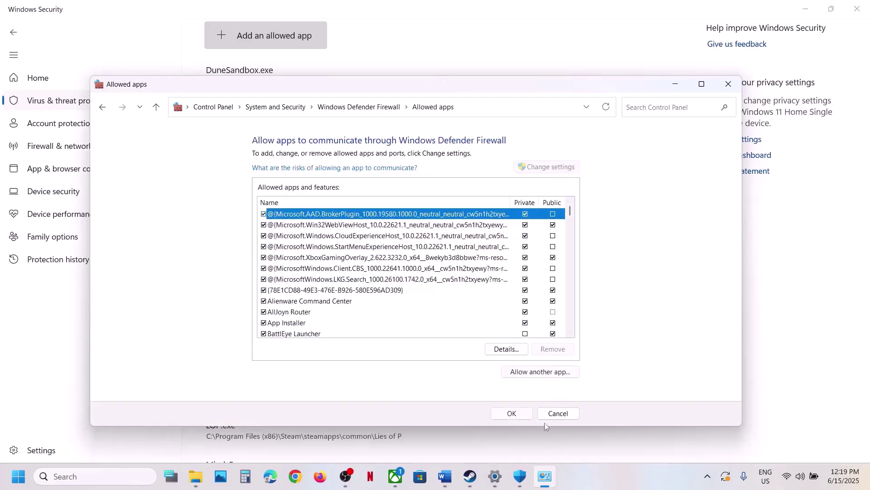
Try to add the TheAlters application from steamapps\common\The Alters to the apps allowed through Windows Defender Firewall.
left_click(540, 371)
left_click(493, 312)
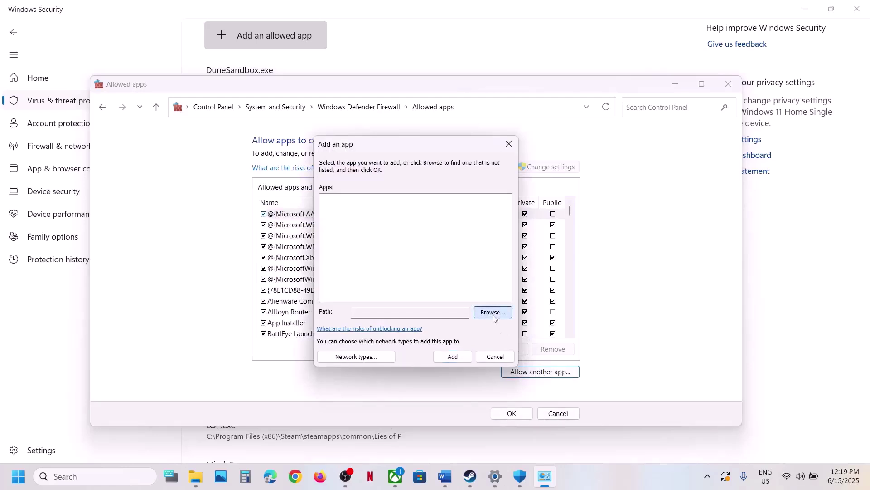
left_click(431, 184)
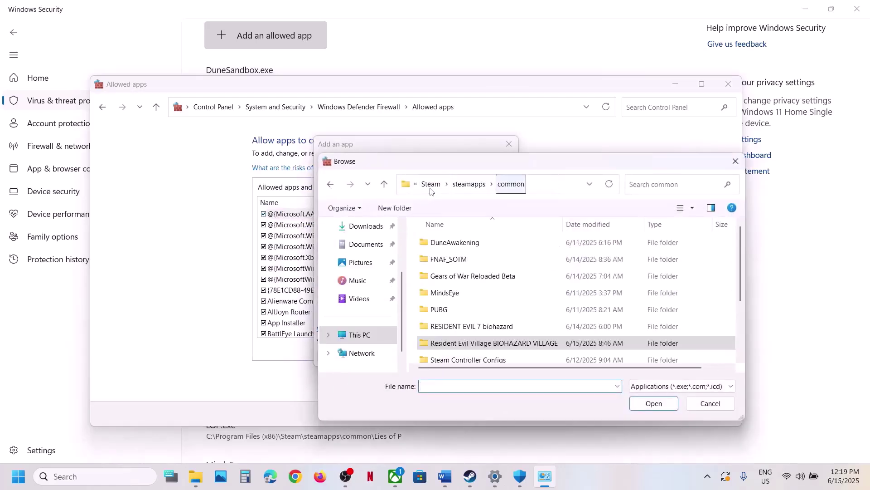
scroll(463, 303, "down", 2)
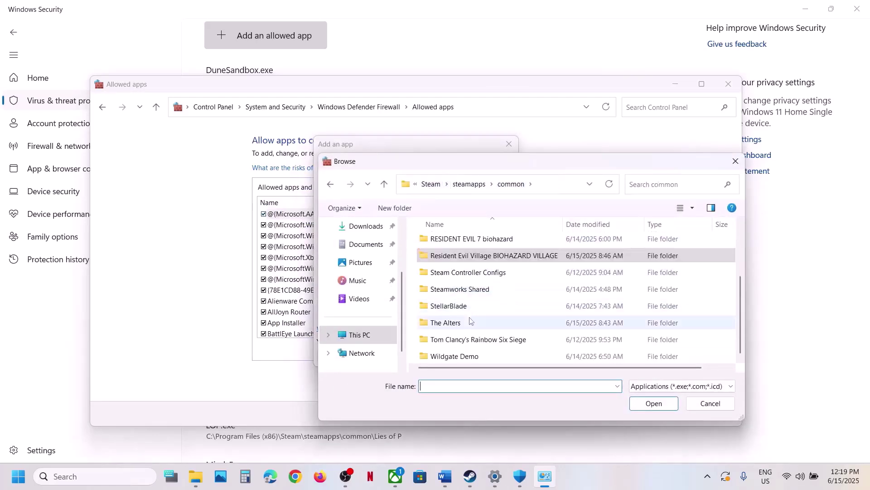
double_click(459, 324)
left_click(460, 275)
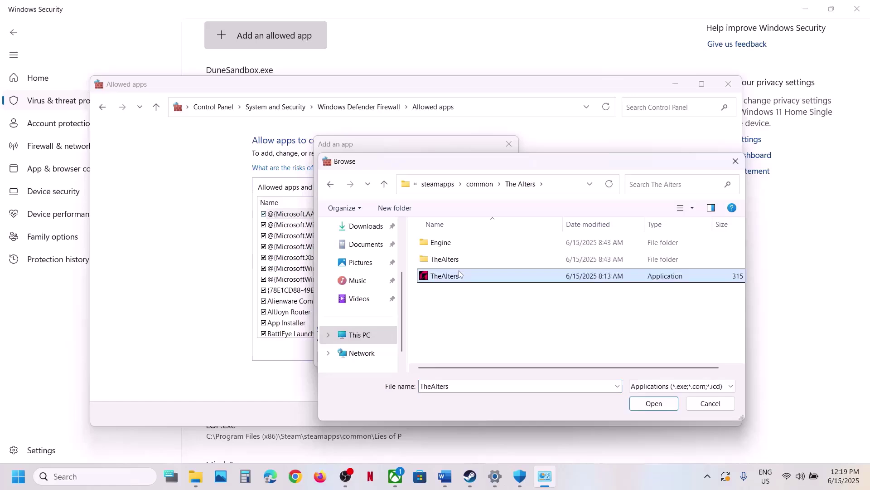
left_click(649, 403)
left_click(453, 357)
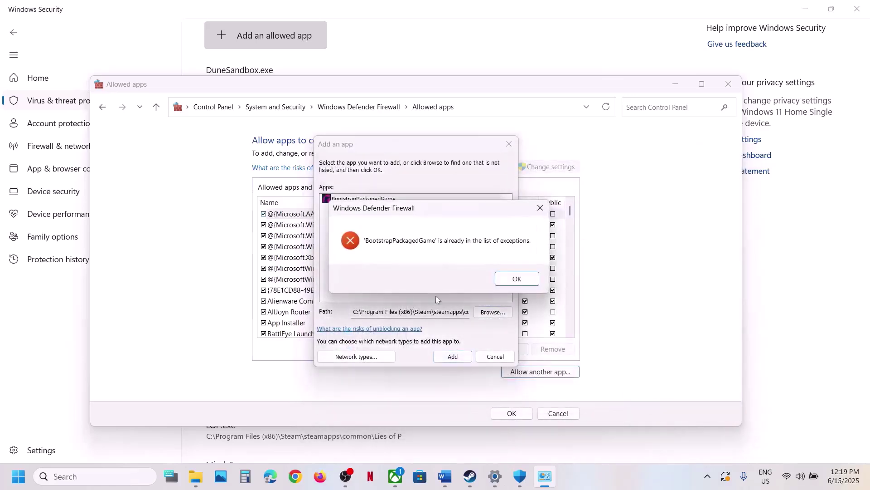
left_click(526, 283)
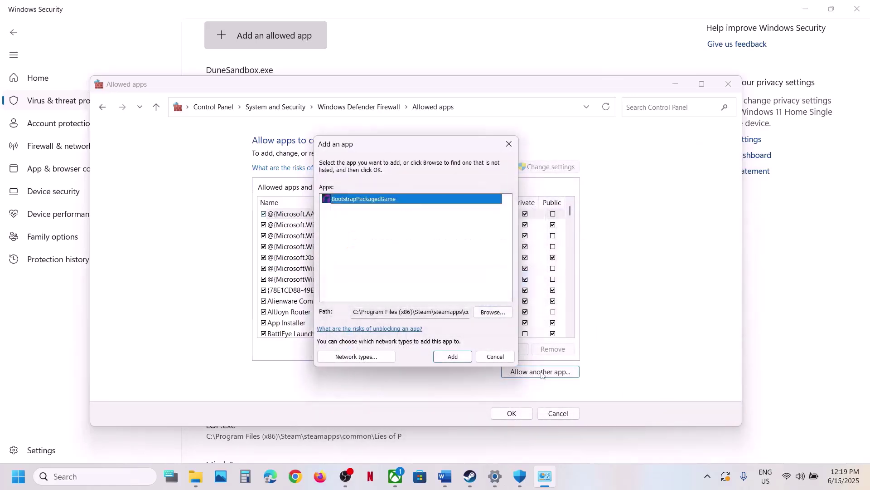
left_click(454, 356)
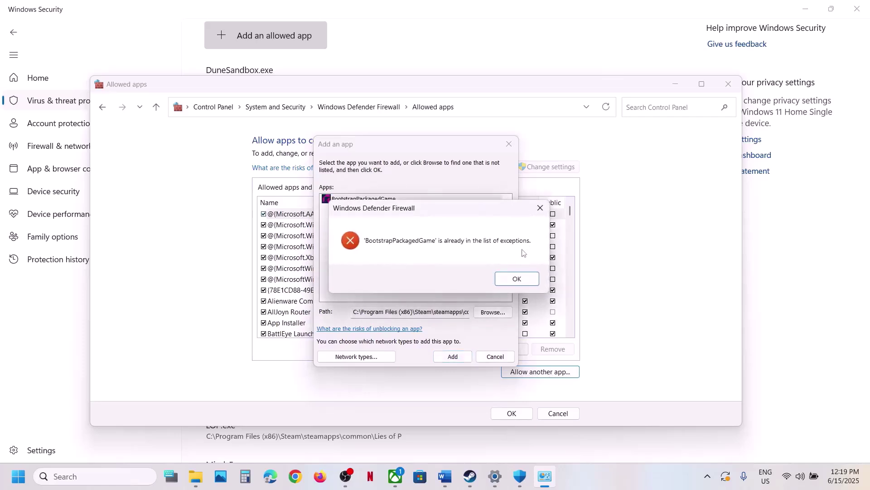
left_click(517, 277)
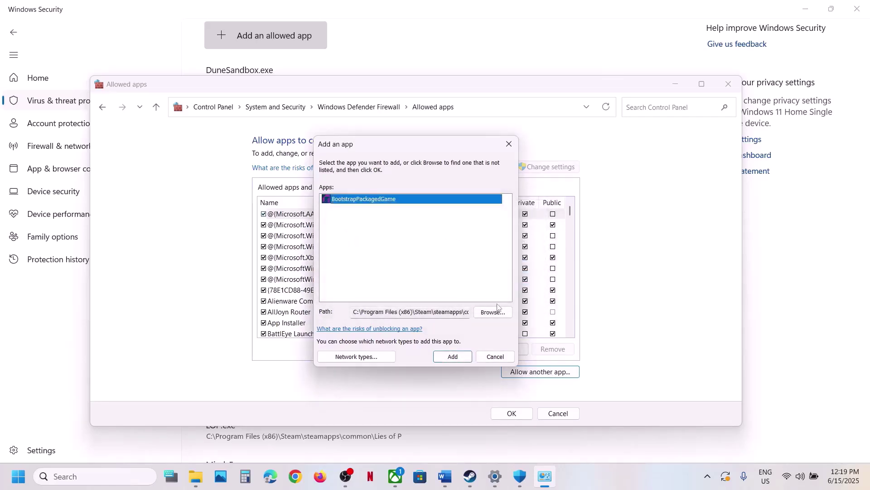
Add TheAlters-Win64-Shipping from TheAlters\Binaries\Win64 to the apps allowed through Windows Defender Firewall.
left_click(494, 313)
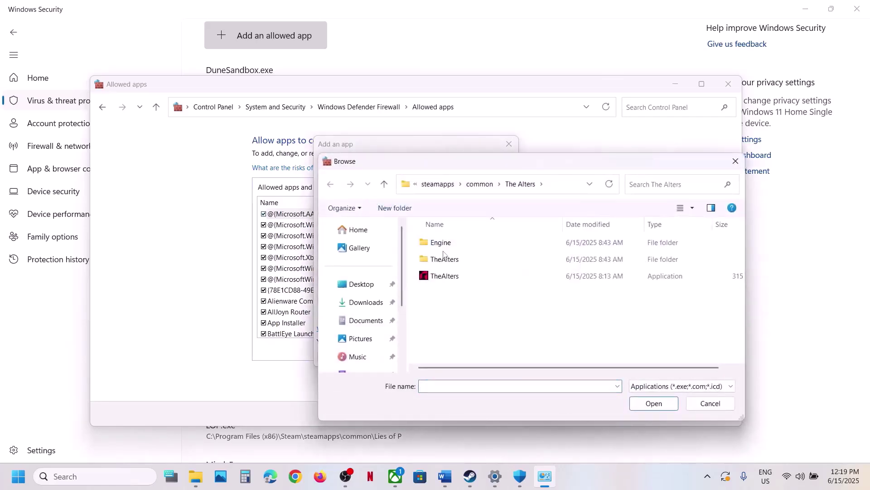
double_click(444, 258)
double_click(447, 245)
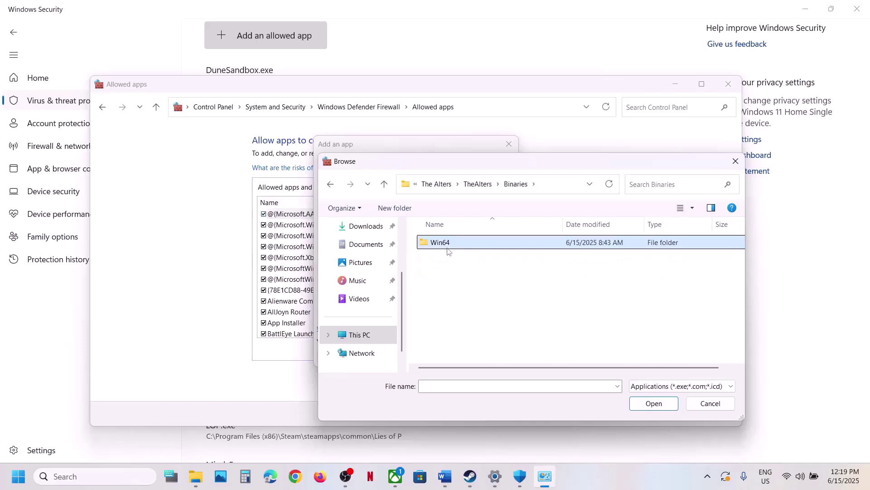
double_click(448, 247)
left_click(463, 259)
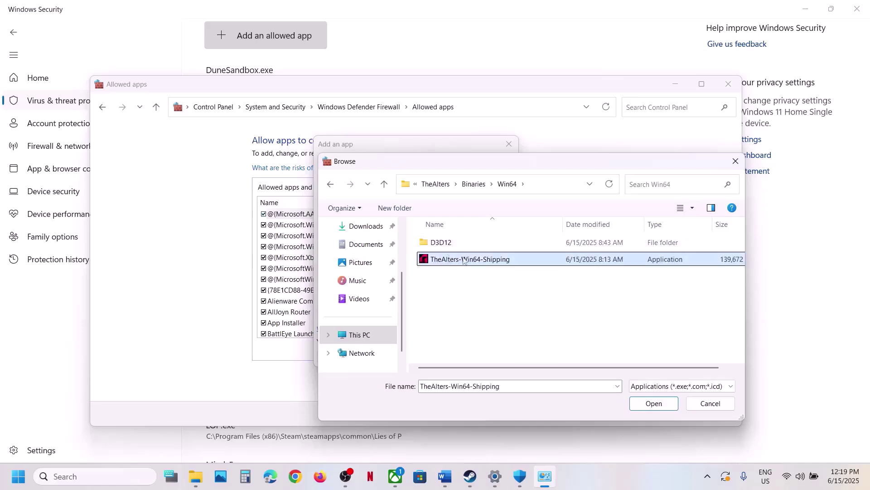
left_click(654, 403)
left_click(447, 358)
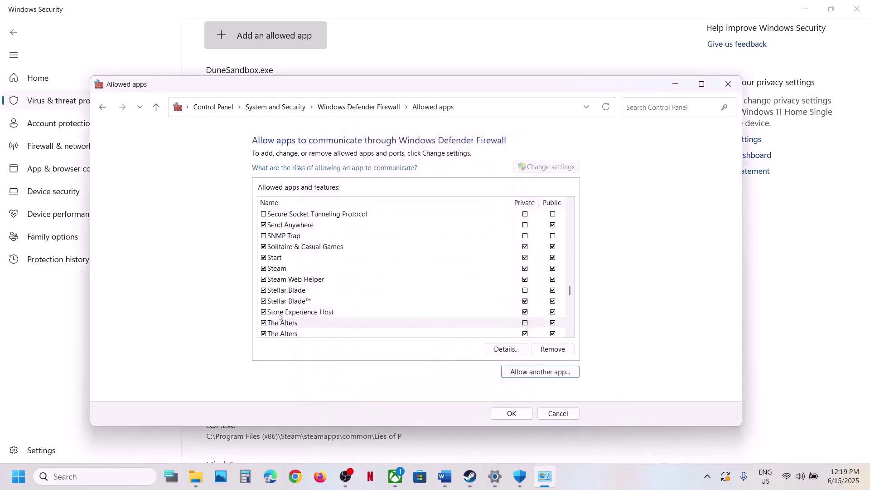
Check The Alters entry in the firewall list, save the allowed apps, and close Control Panel, Windows Security and Settings.
left_click(302, 325)
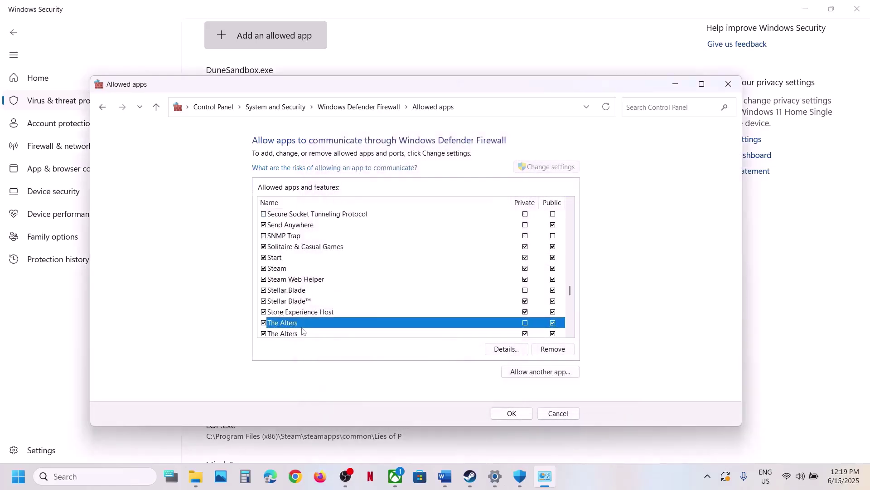
left_click(521, 411)
left_click(728, 84)
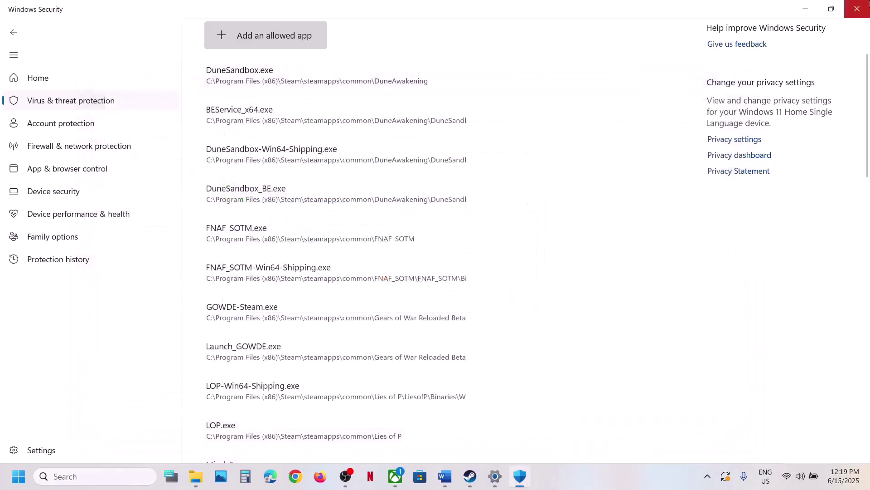
left_click(857, 14)
left_click(858, 15)
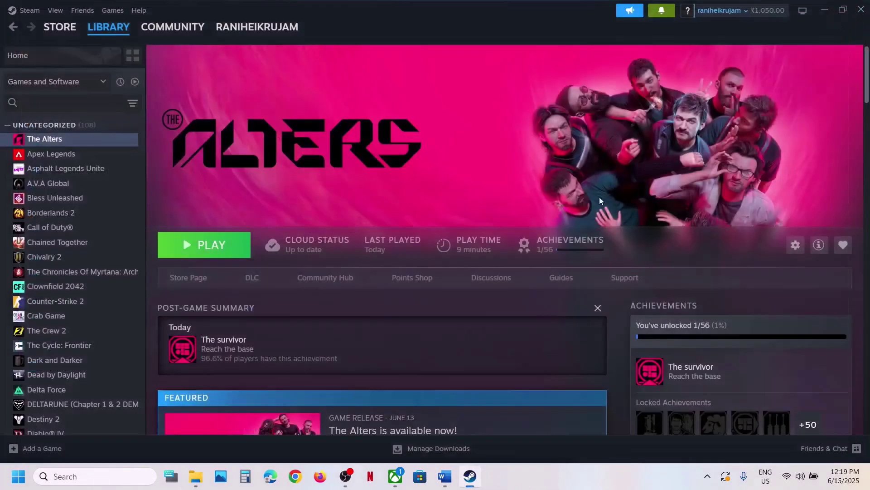
Return to the Word document and bring up Step 9 about verifying the game files.
left_click(445, 475)
scroll(389, 314, "down", 5)
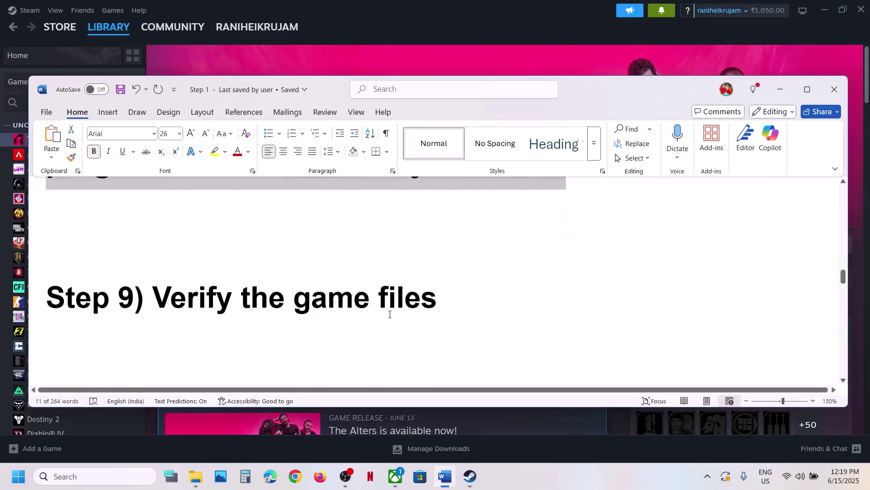
scroll(389, 313, "up", 1)
In Steam, view the integrity verification option in The Alters' Installed Files properties, then close the properties.
left_click(410, 68)
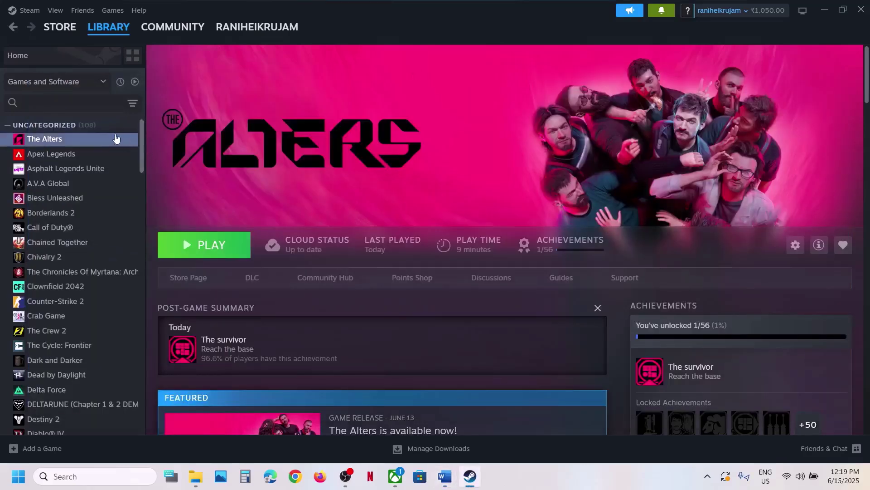
right_click(94, 137)
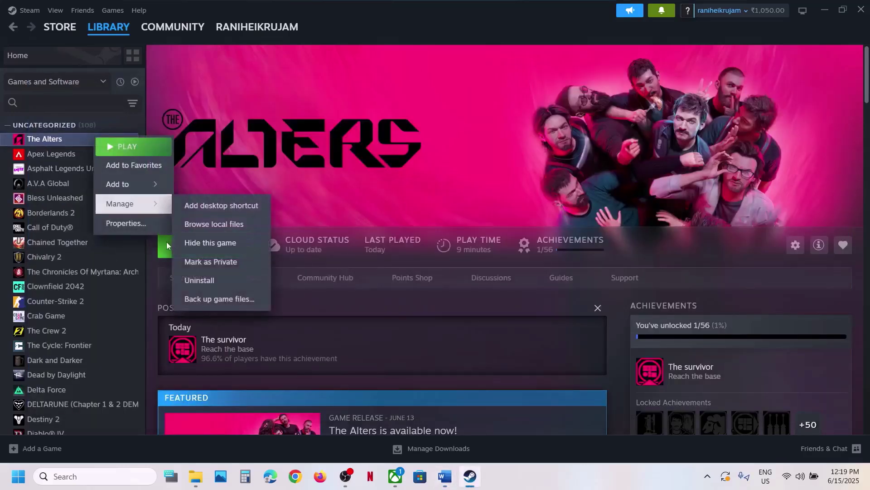
left_click(144, 224)
left_click(266, 164)
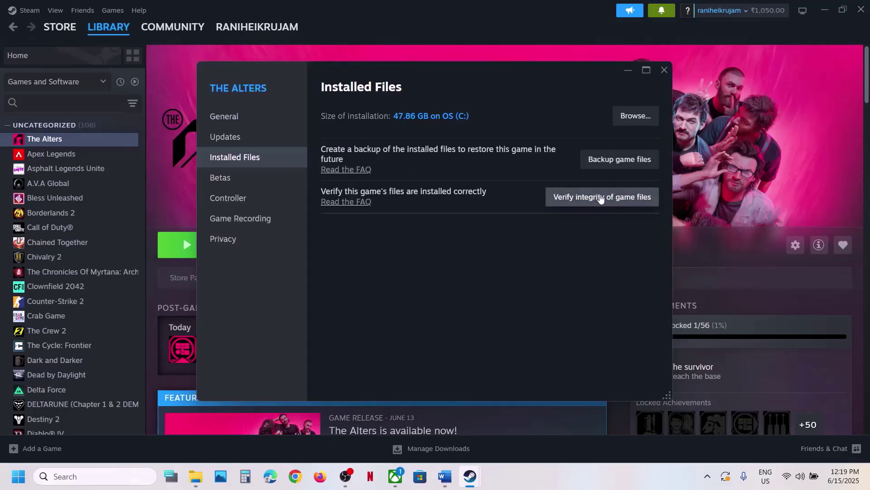
left_click(665, 70)
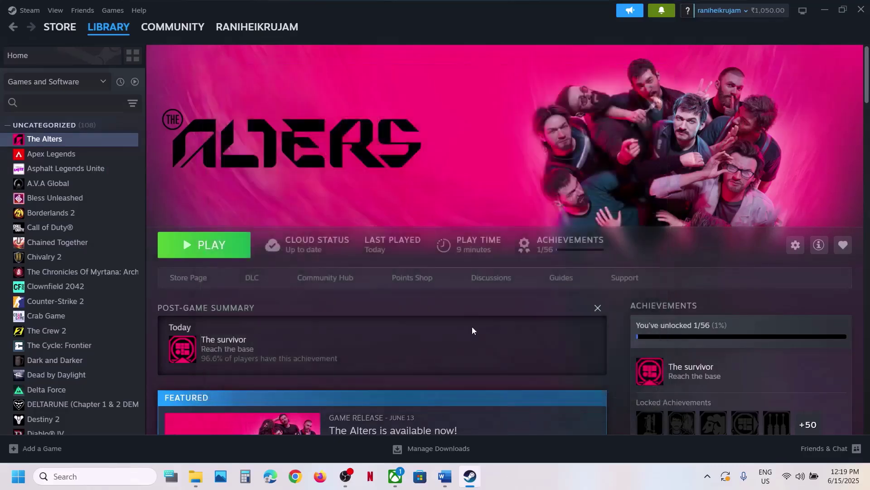
Switch to the Xbox app, view the Verify and Repair option in the file management of The Alters, and close it.
left_click(396, 476)
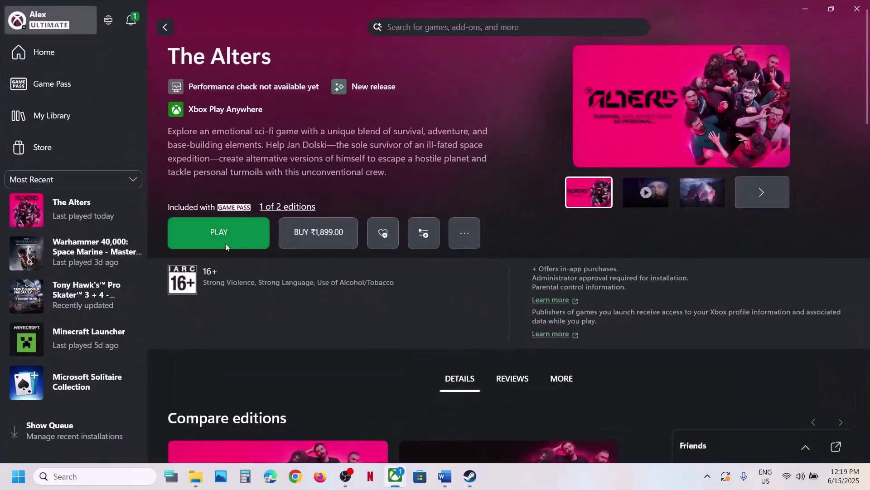
right_click(103, 203)
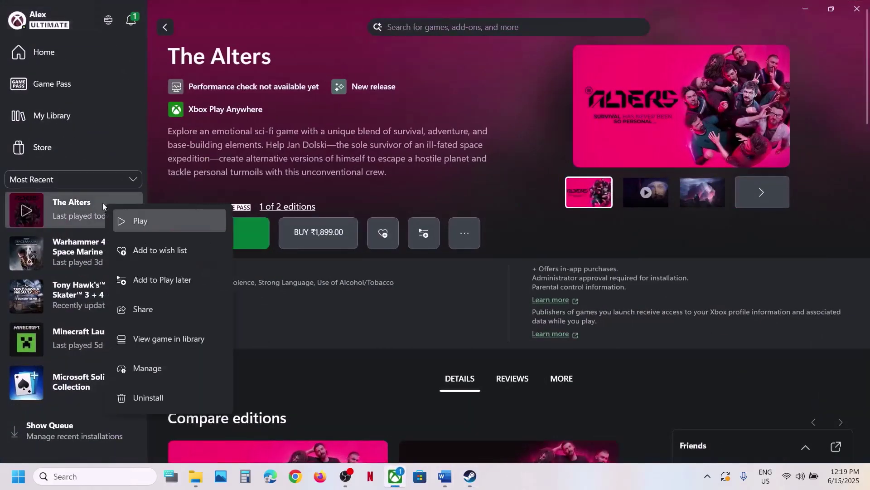
left_click(146, 370)
left_click(470, 114)
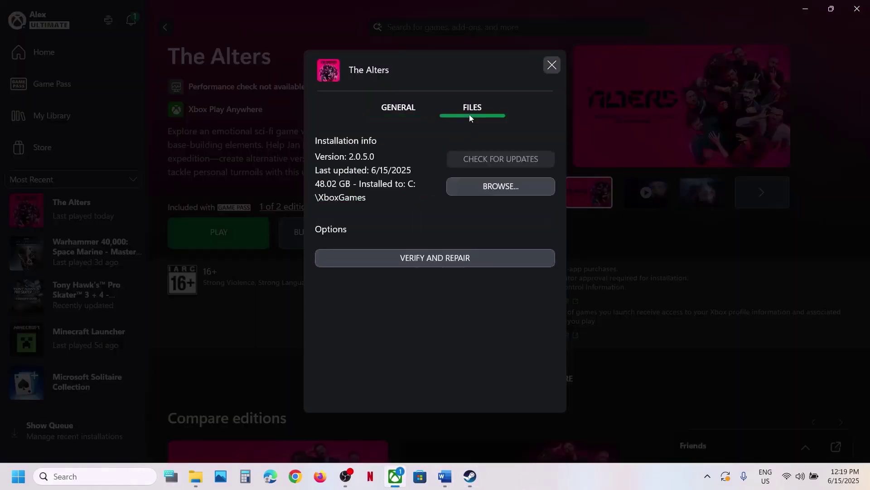
left_click(553, 65)
Return to the Word document and bring up Step 10 about trying Power Saver Mode.
left_click(445, 476)
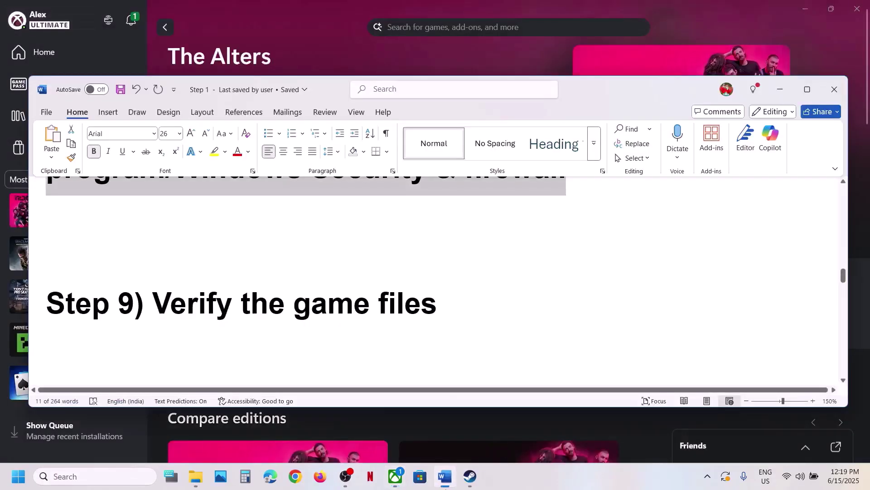
scroll(368, 292, "down", 4)
scroll(367, 292, "up", 2)
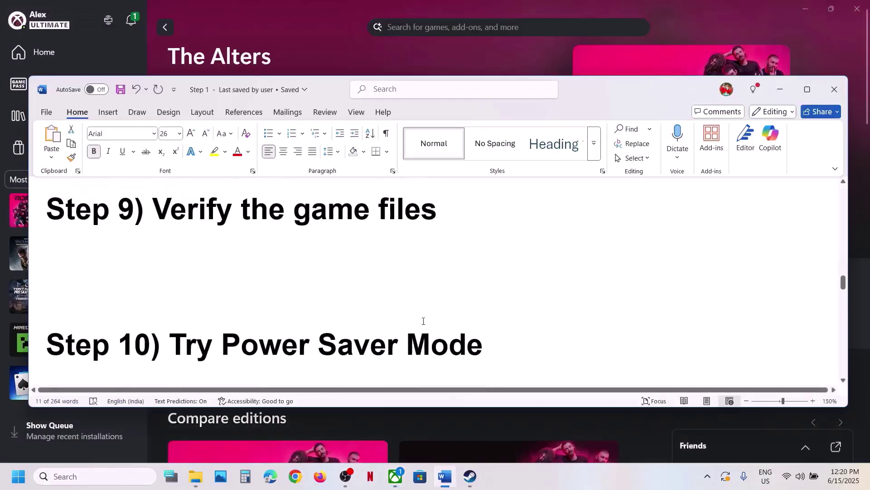
Review the available power plans in the Power Options of Control Panel's System and Security section, then close the window.
left_click(91, 476)
type("c")
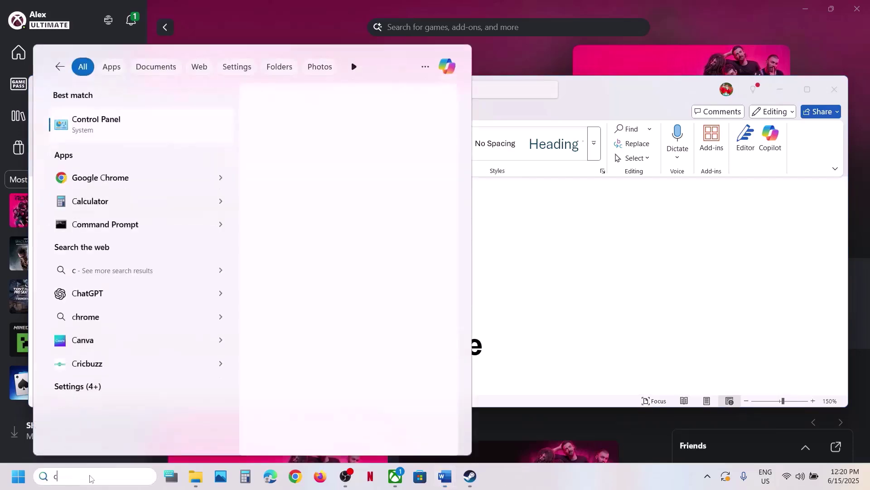
type("ontrol")
key("Return")
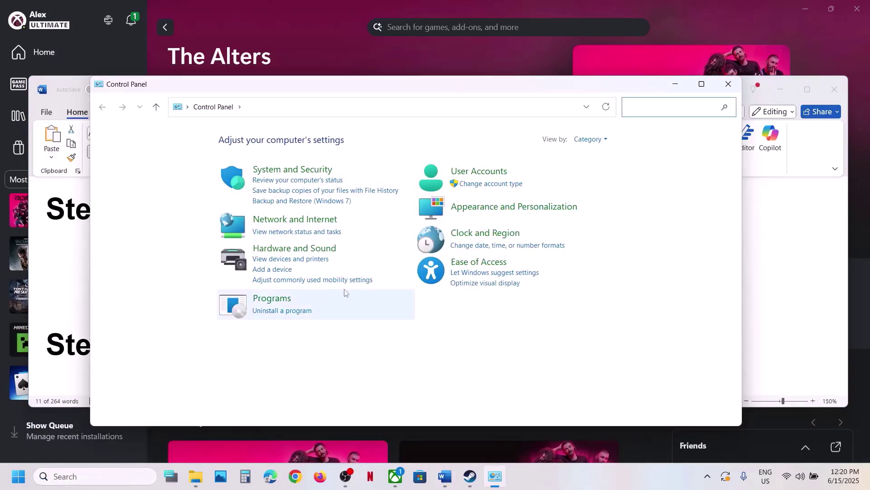
left_click(296, 170)
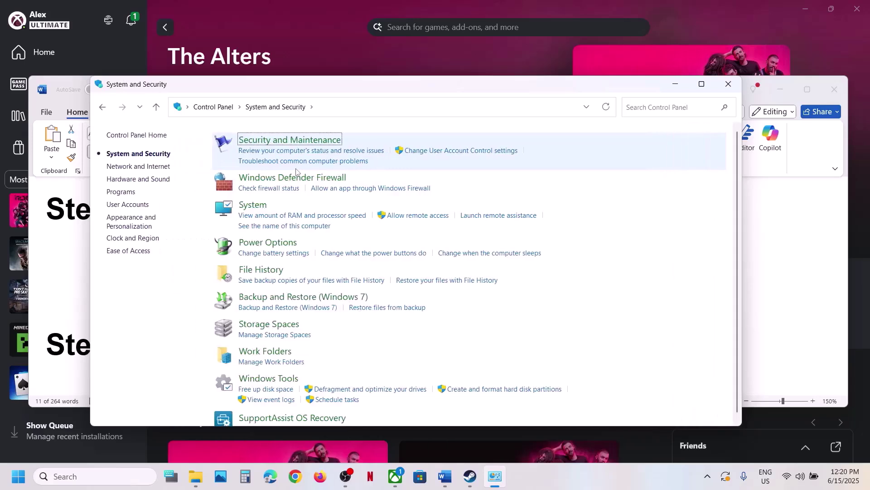
left_click(274, 243)
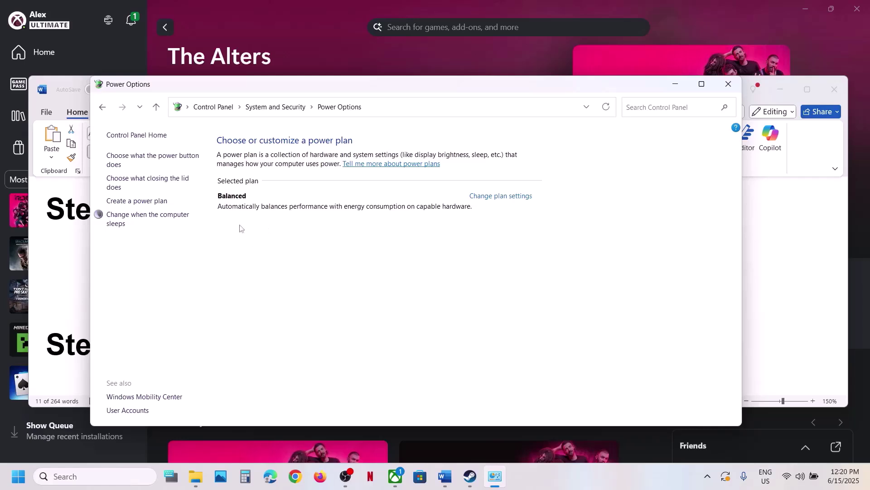
left_click(728, 83)
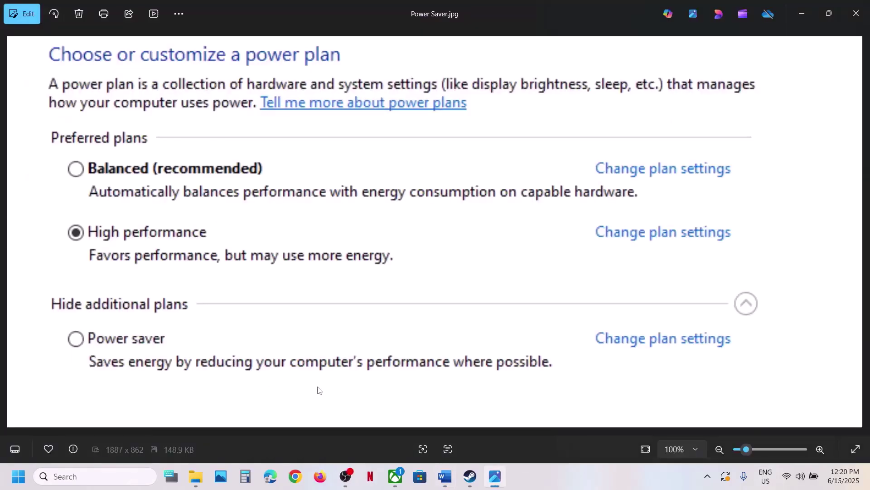
Examine the picture of Intel Extreme Tuning Utility's Performance Core Ratio setting up close, then close the image viewer.
key("Right")
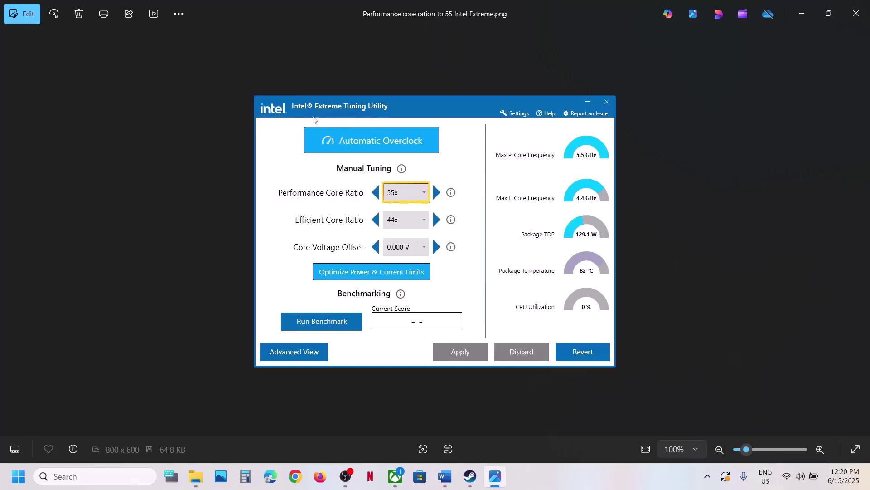
scroll(351, 125, "up", 3)
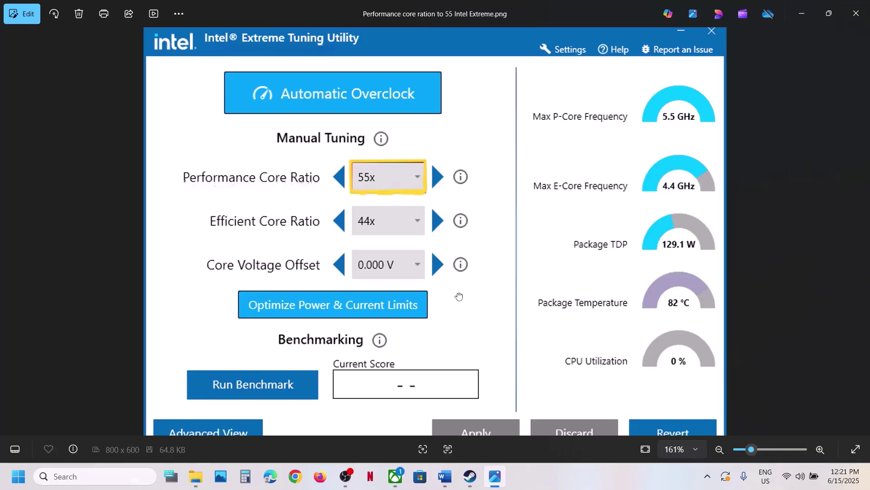
scroll(459, 297, "down", 1)
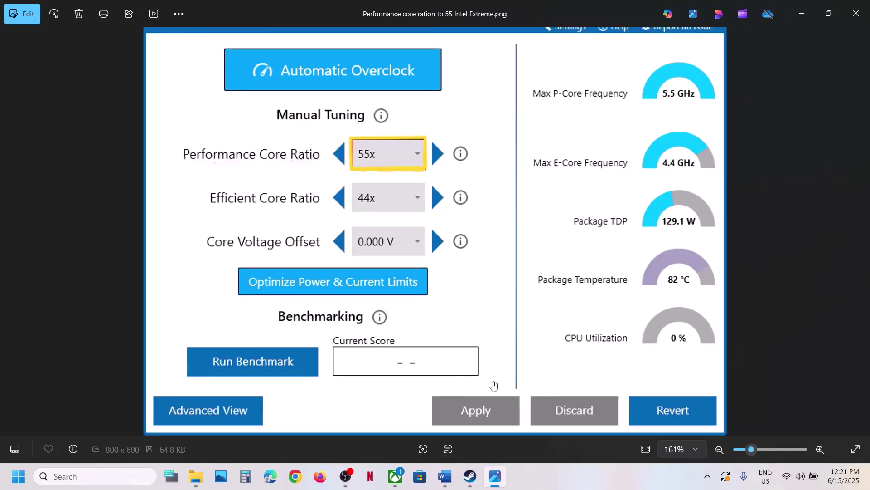
left_click(856, 14)
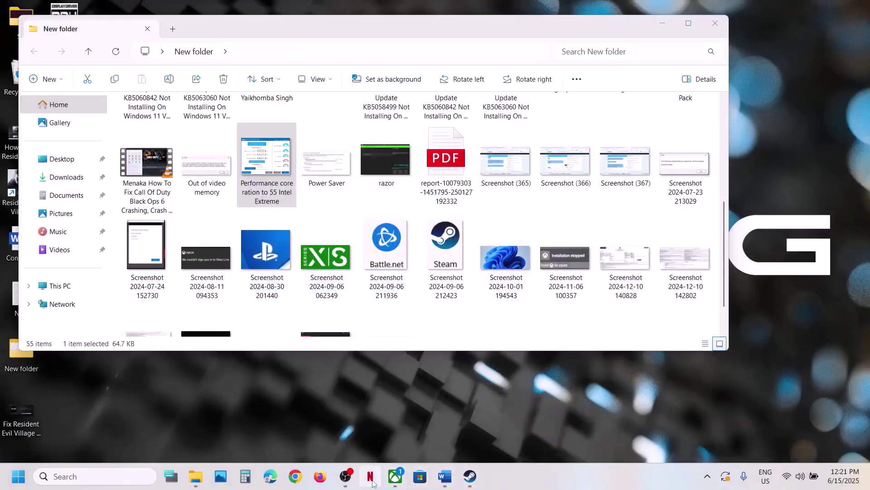
Return to the Word document, bring up Step 11 and highlight its "Update Windows" heading.
left_click(470, 476)
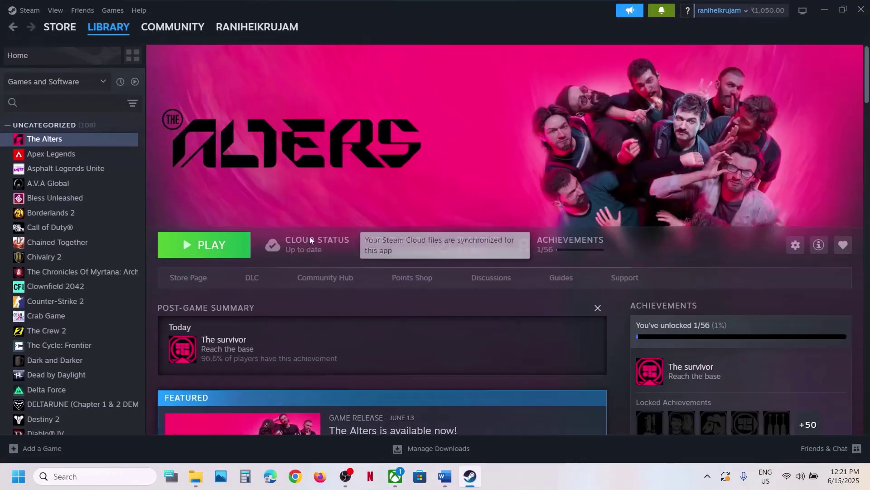
left_click(445, 476)
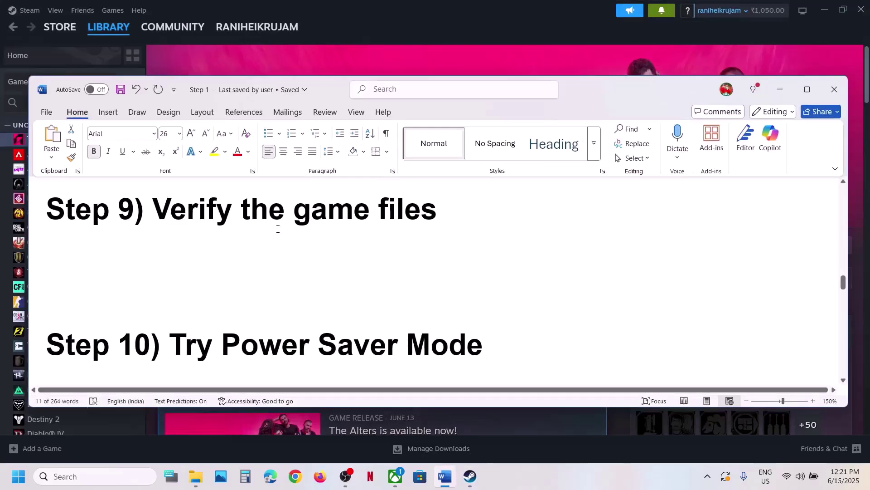
scroll(267, 293, "down", 3)
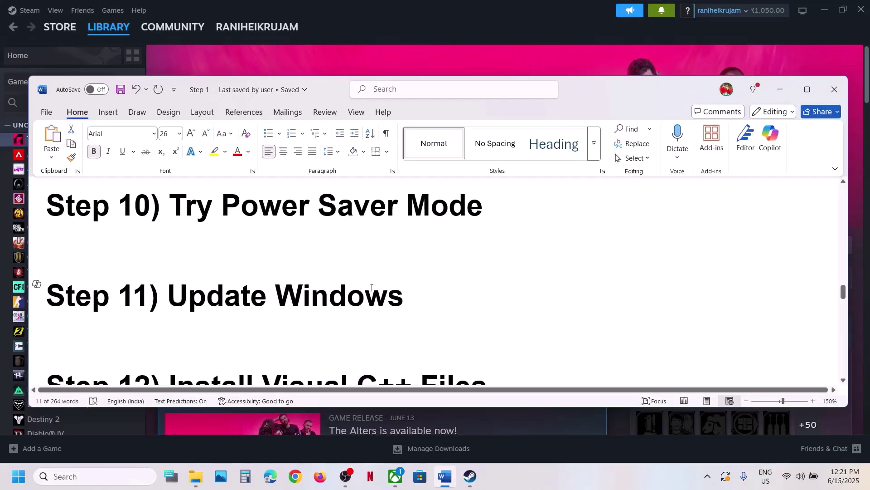
left_click_drag(372, 288, 168, 296)
Check the Windows Update page in Windows Settings for updates, then close Settings.
key("super+i")
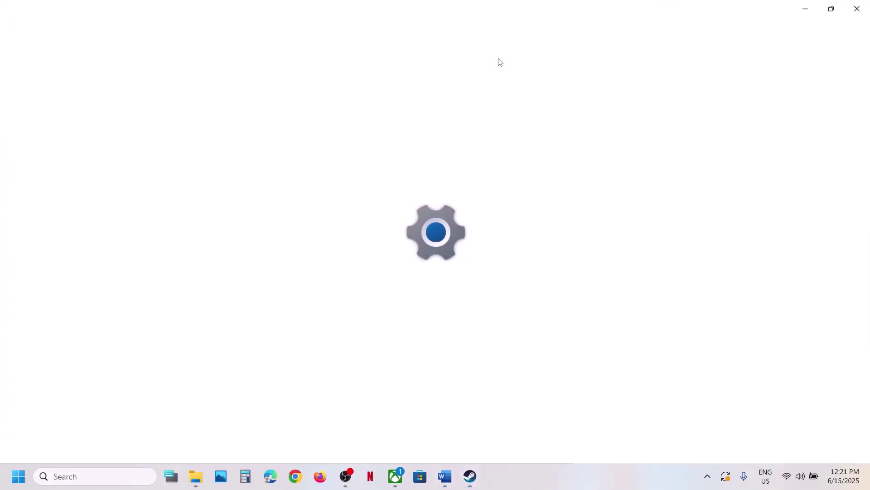
left_click(68, 374)
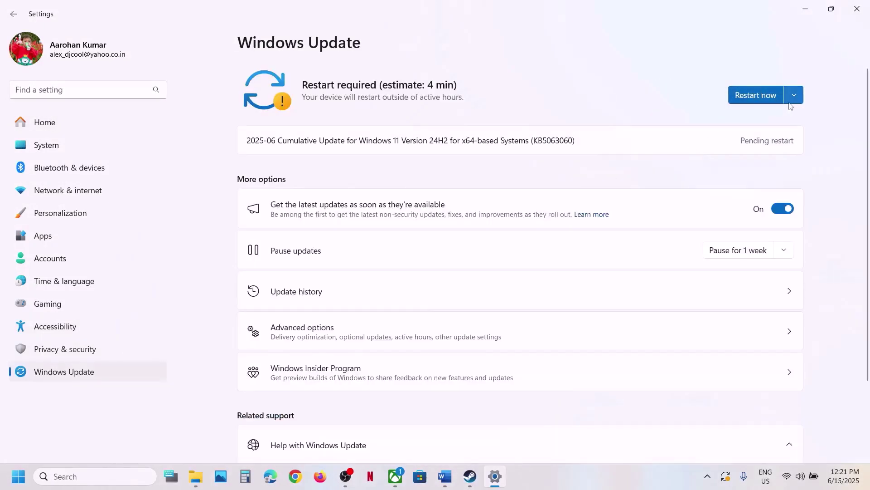
left_click(856, 8)
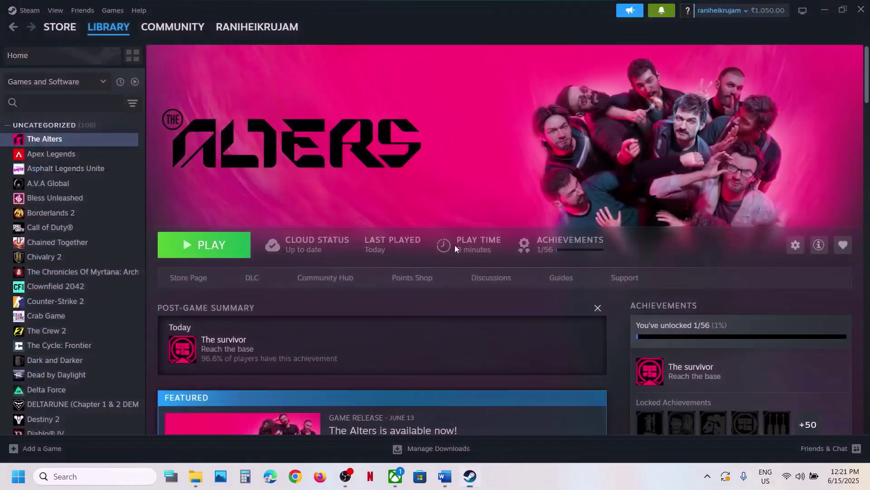
Copy the Microsoft Visual C++ link under Step 12 of the Word document and open it in Chrome.
left_click(445, 476)
scroll(345, 276, "down", 4)
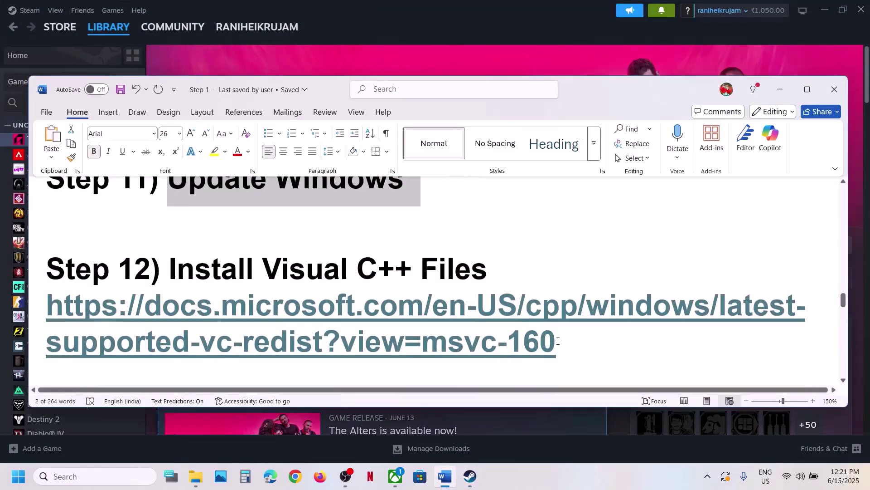
left_click_drag(557, 344, 38, 305)
key("ctrl+c")
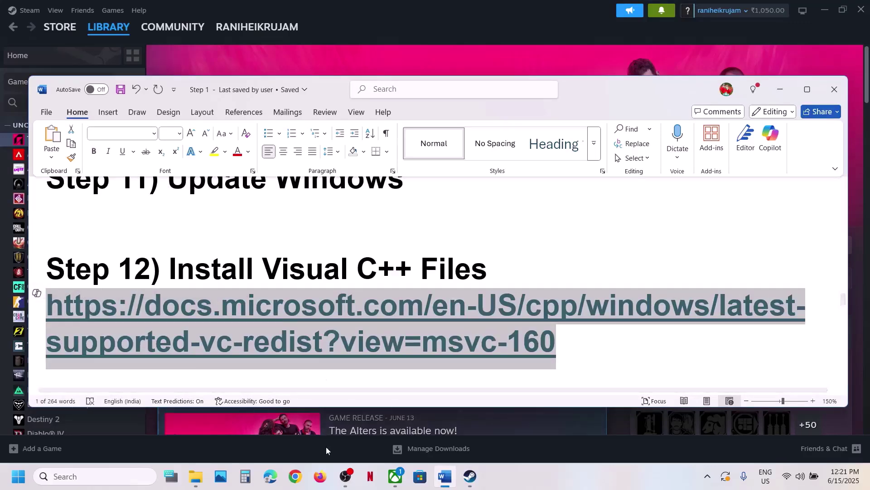
left_click(300, 478)
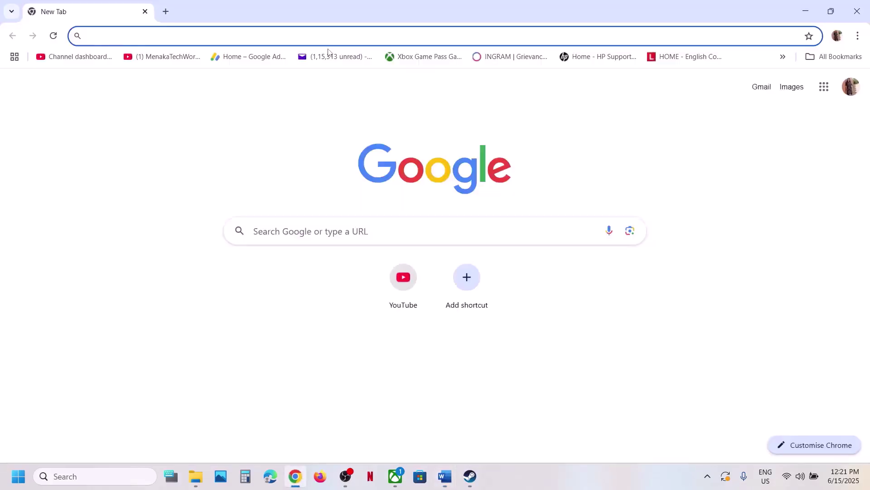
key("ctrl+v")
key("Return")
Download the X86 installer from the Latest Microsoft Visual C++ Redistributable table and start its repair.
scroll(274, 242, "down", 10)
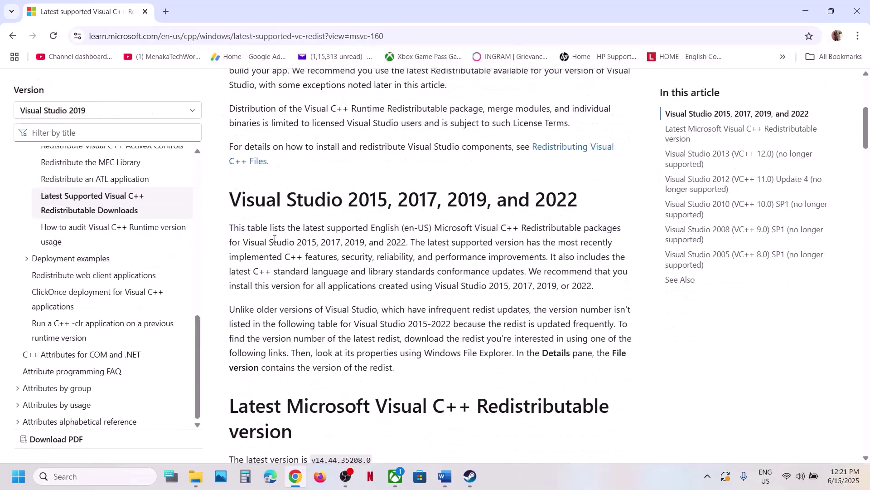
left_click_drag(255, 257, 467, 300)
scroll(467, 297, "up", 2)
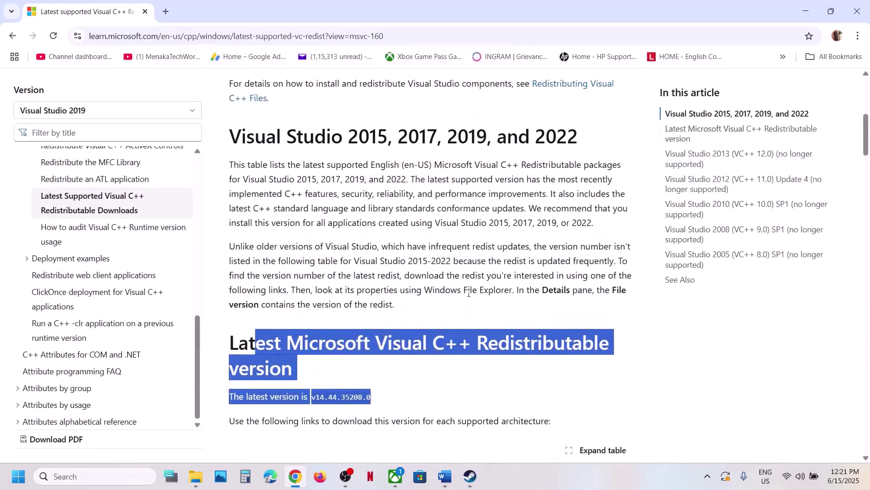
scroll(453, 295, "down", 6)
left_click(245, 261)
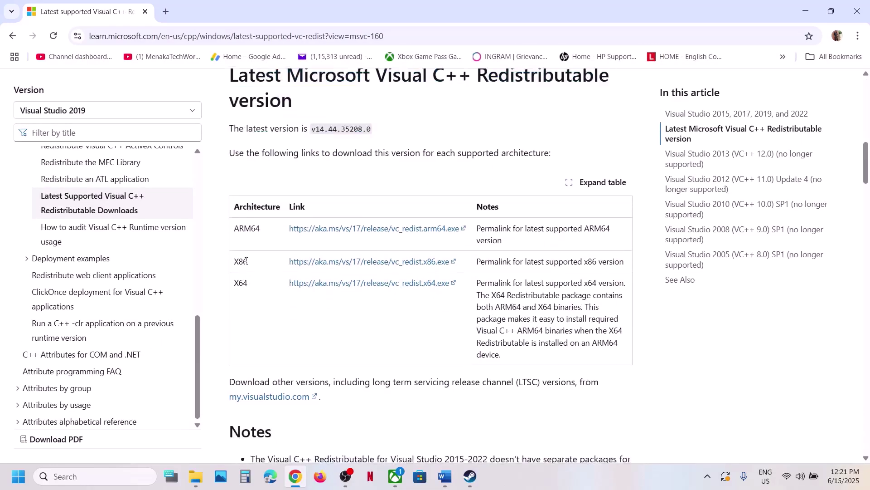
double_click(241, 263)
double_click(244, 281)
double_click(241, 261)
left_click(362, 261)
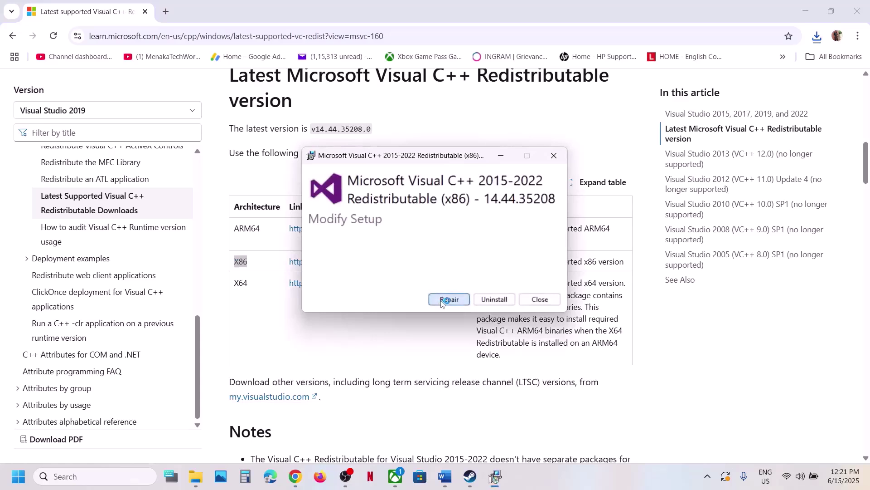
left_click(446, 301)
left_click(377, 323)
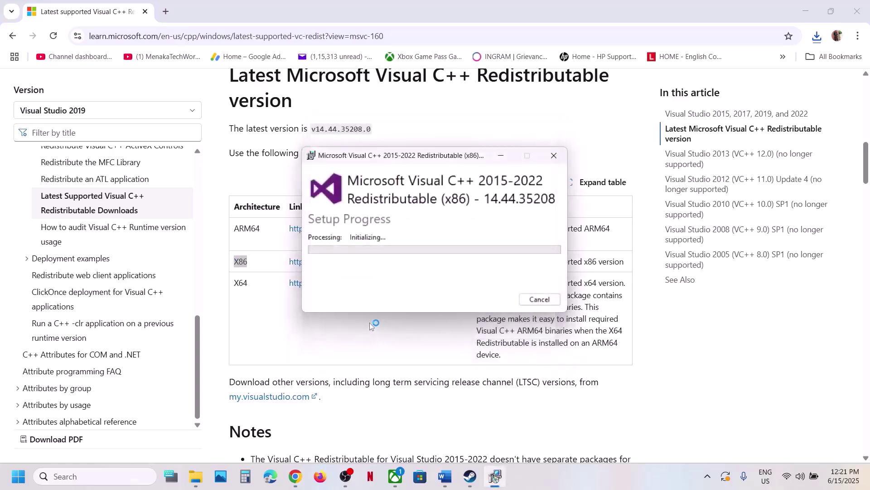
Download the X64 Visual C++ Redistributable installer from the same table, run it and start its repair.
double_click(242, 286)
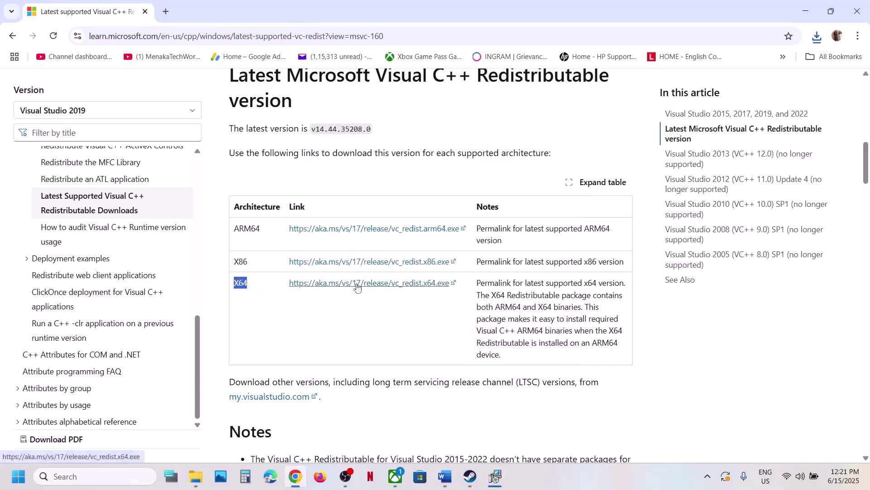
left_click(818, 38)
left_click(725, 88)
left_click(443, 291)
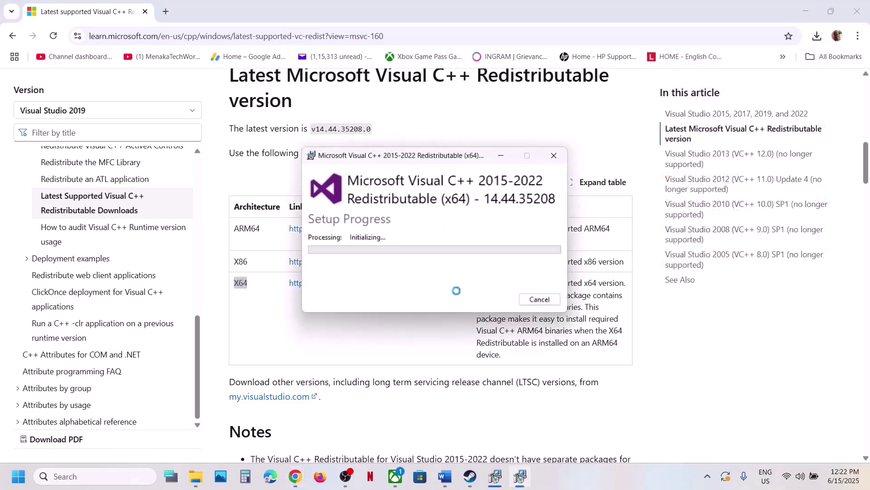
left_click(395, 323)
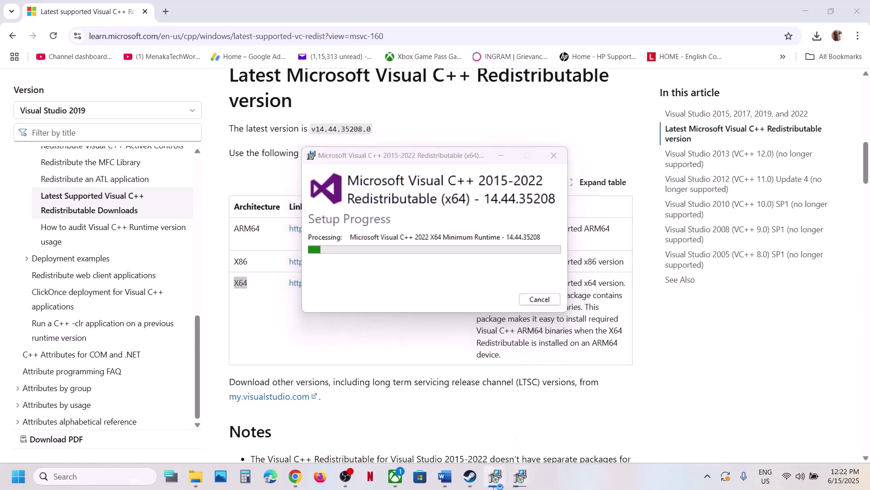
Bring the x86 setup window forward, move it clear of the x64 one, and close both finished setups.
left_click(494, 482)
left_click_drag(461, 158, 514, 284)
left_click(466, 242)
left_click(555, 297)
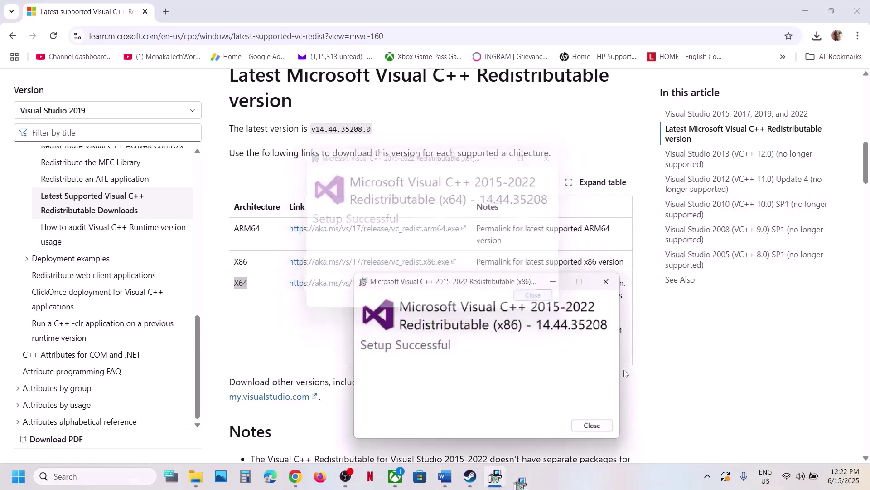
left_click(592, 425)
View the Restart option among the Windows power choices, then dismiss them without restarting.
left_click(18, 476)
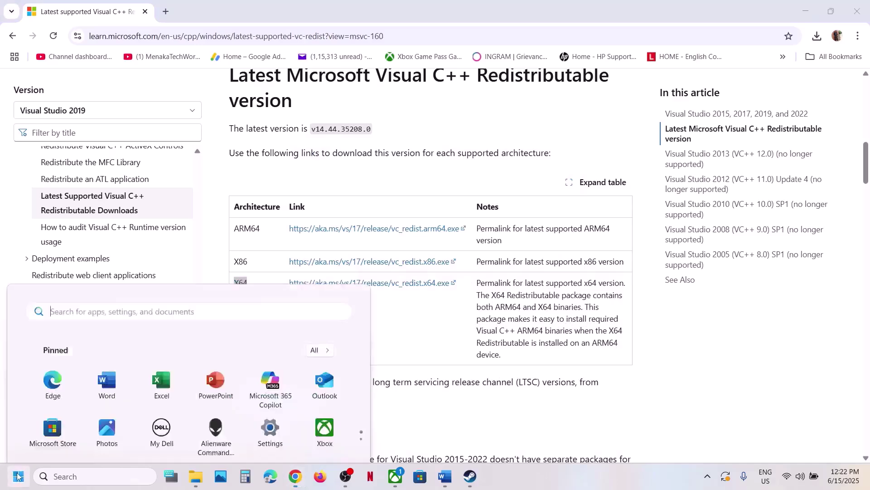
left_click(329, 437)
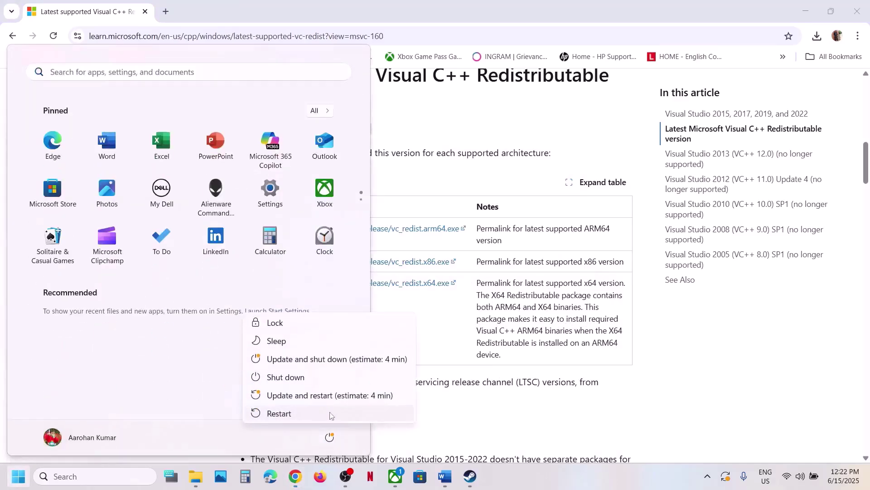
left_click(479, 421)
left_click(480, 420)
Return to the Word document and bring up Step 13 about increasing the virtual memory.
left_click(470, 476)
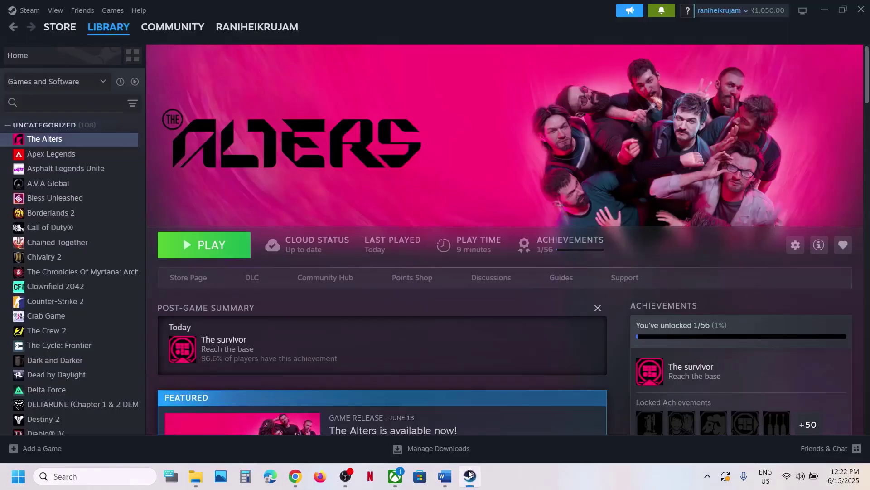
left_click(444, 476)
scroll(346, 285, "down", 4)
scroll(346, 286, "down", 1, "ctrl")
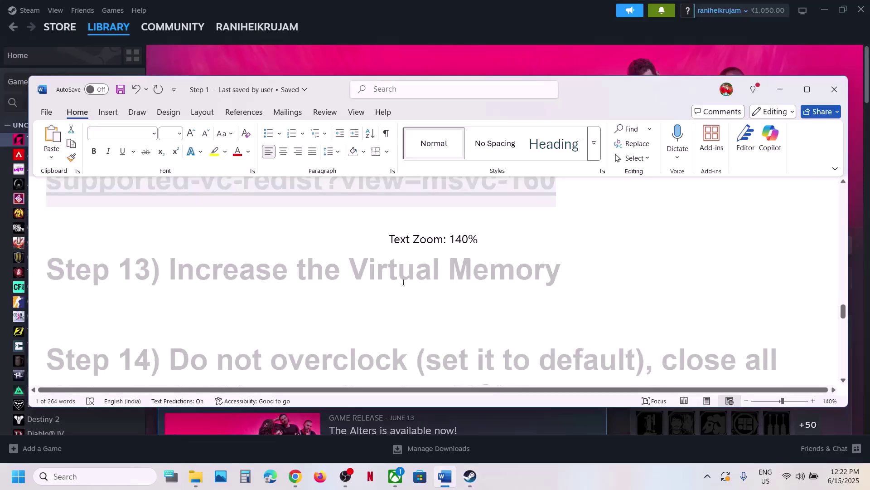
left_click(494, 59)
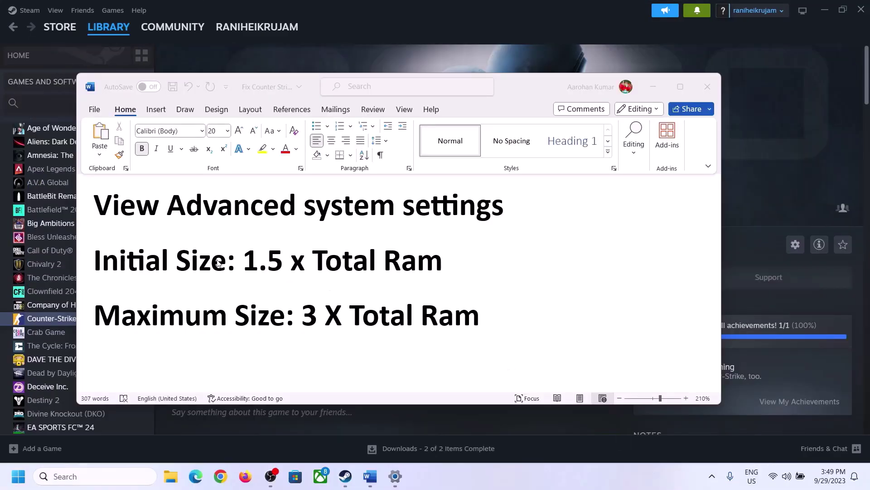
Copy "View Advanced system settings" from the Word document, search Windows for it and open the matching Control Panel result.
left_click(122, 210)
left_click_drag(122, 210, 470, 226)
key("ctrl+c")
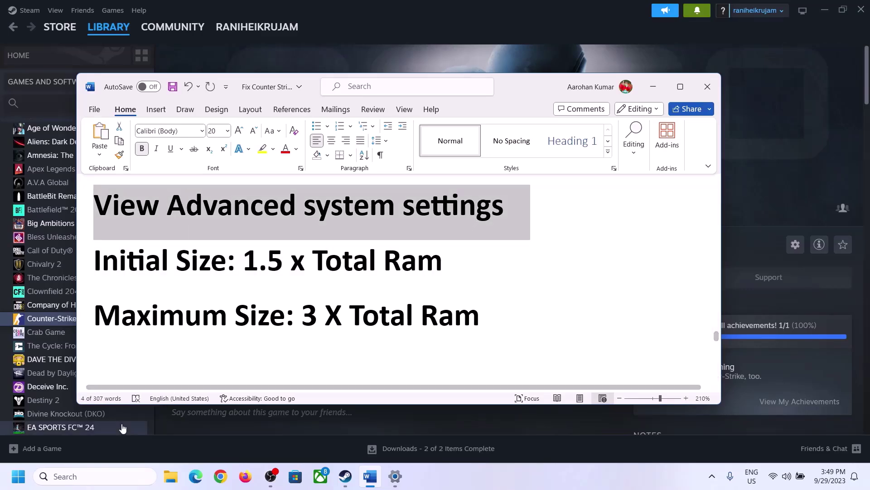
left_click(104, 476)
key("ctrl+v")
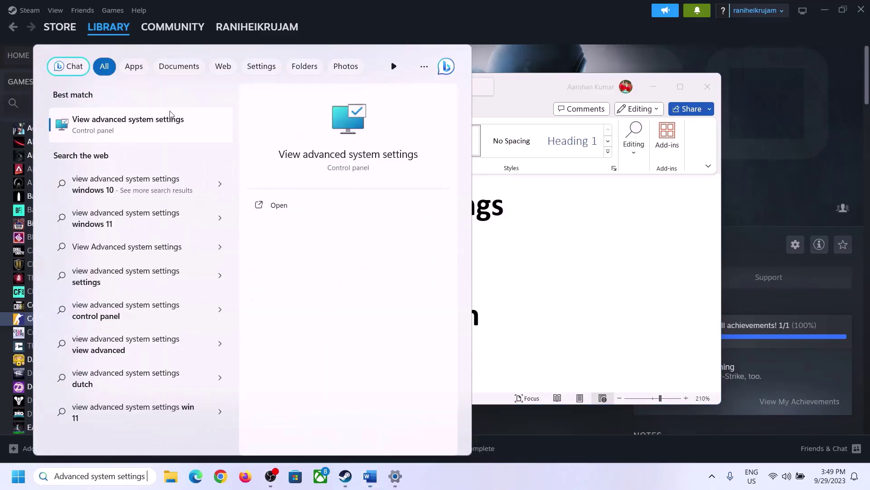
left_click(122, 131)
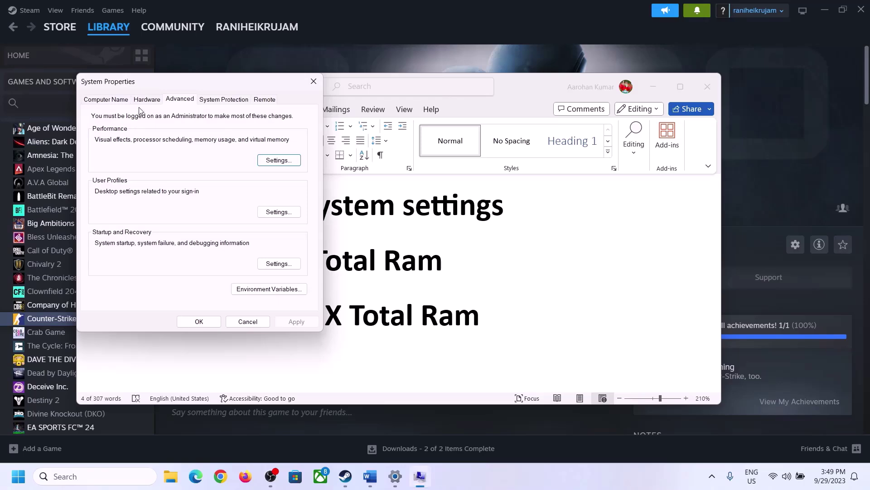
Move the System Properties window aside and open the Virtual Memory settings from the advanced Performance Options.
left_click_drag(182, 89, 390, 157)
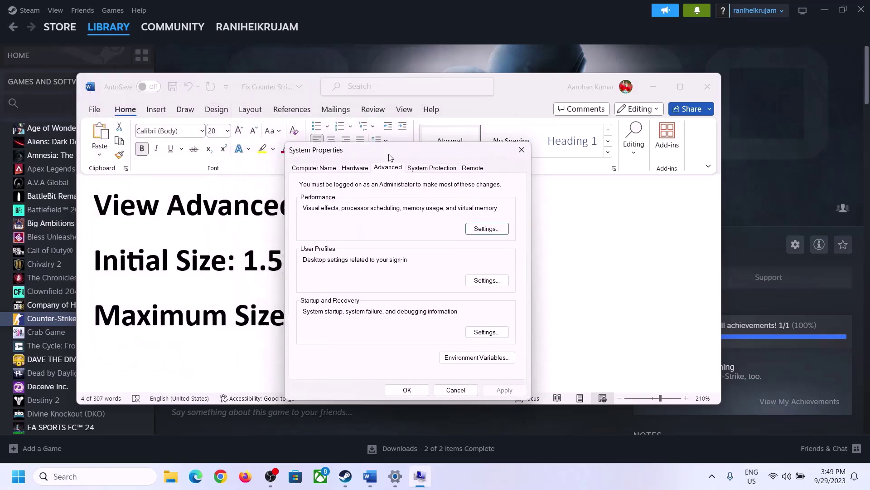
left_click(487, 229)
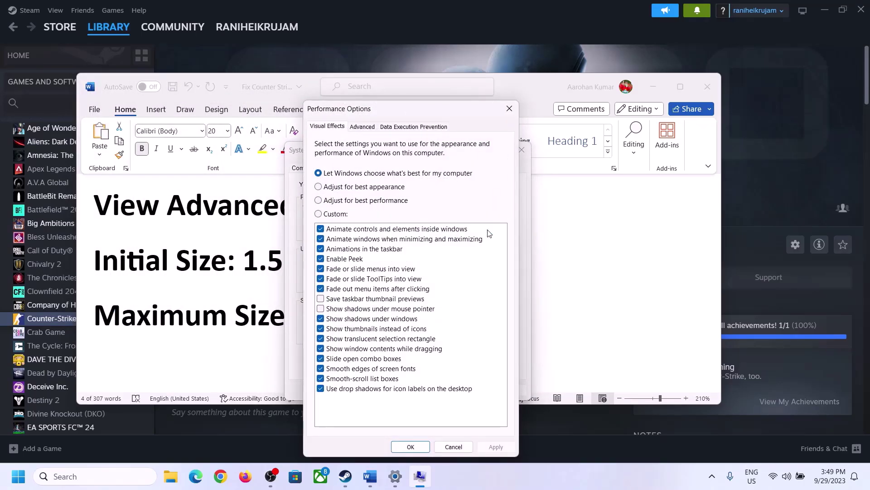
left_click(365, 127)
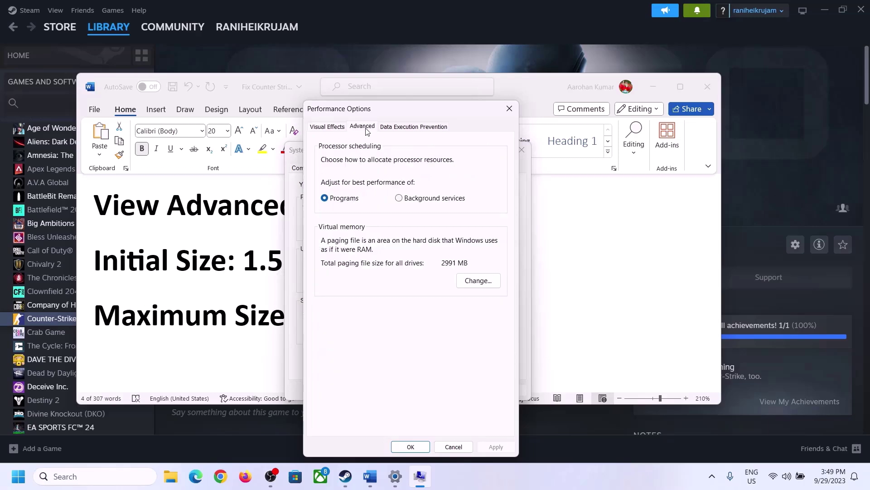
left_click(482, 280)
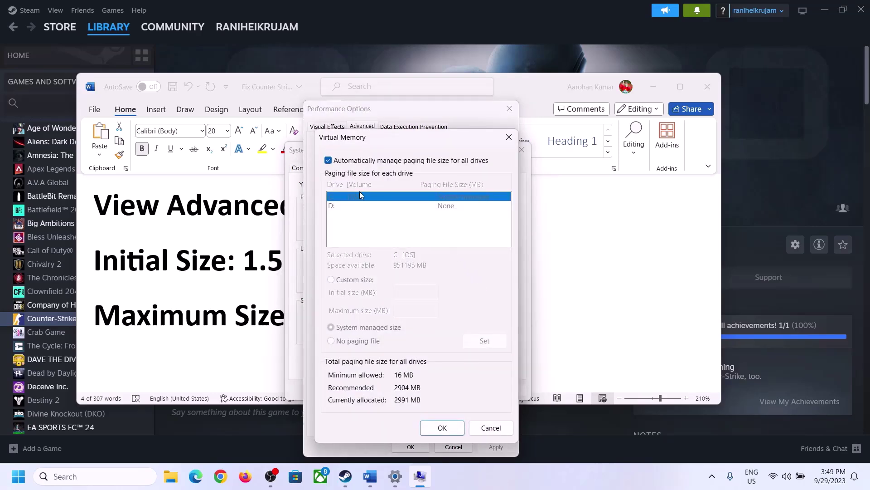